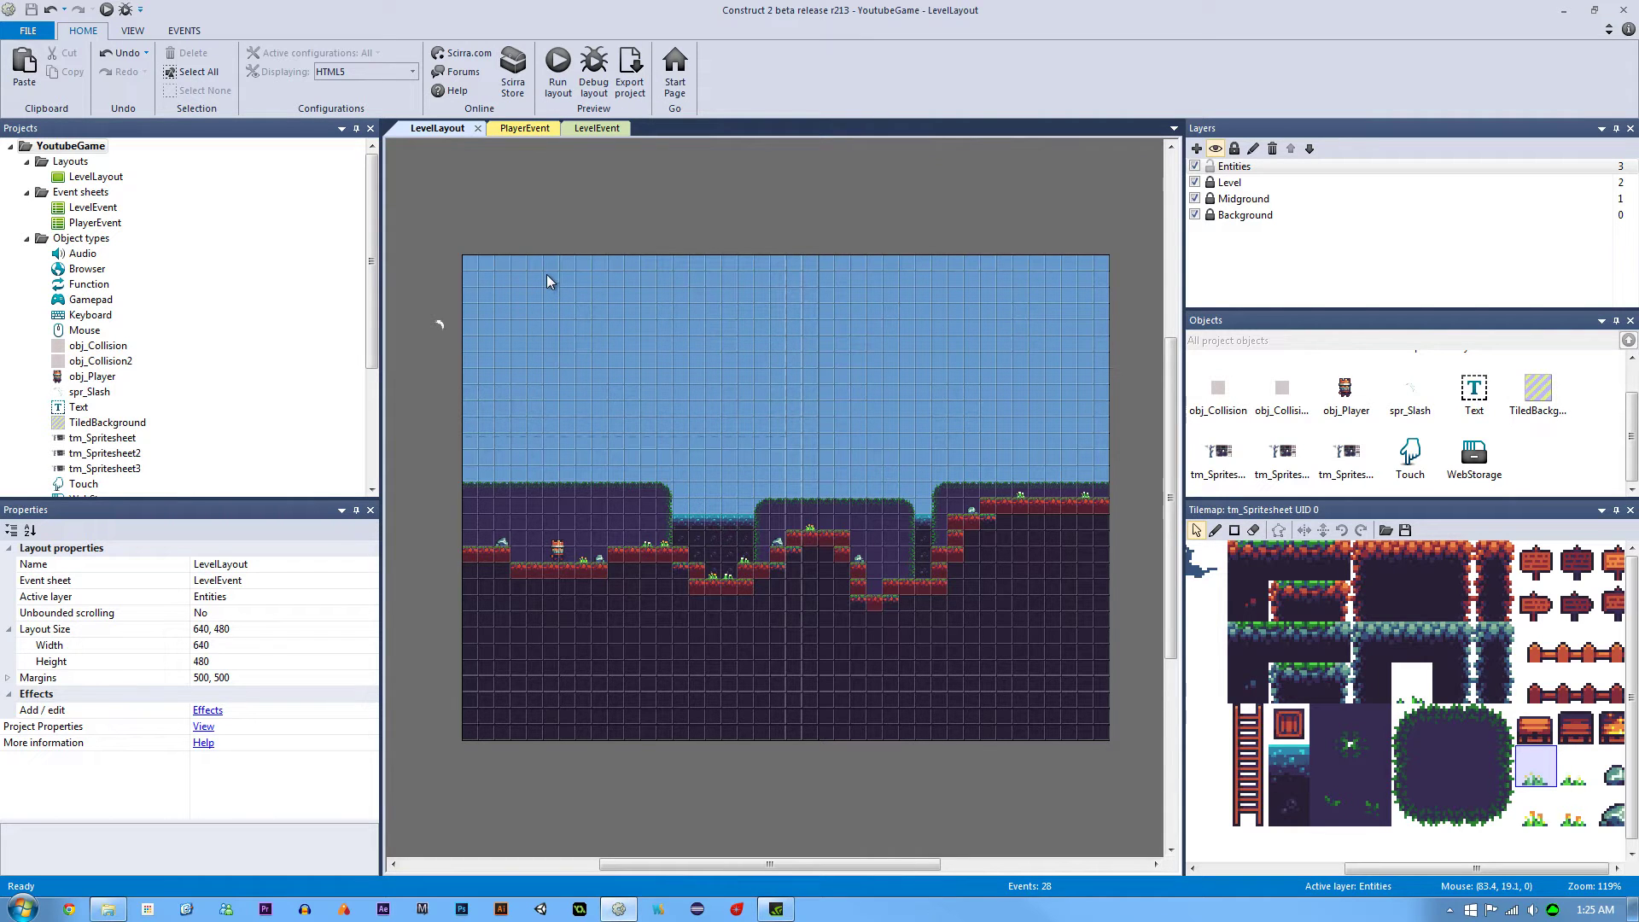
ctrl+scroll(565, 392, up, 3)
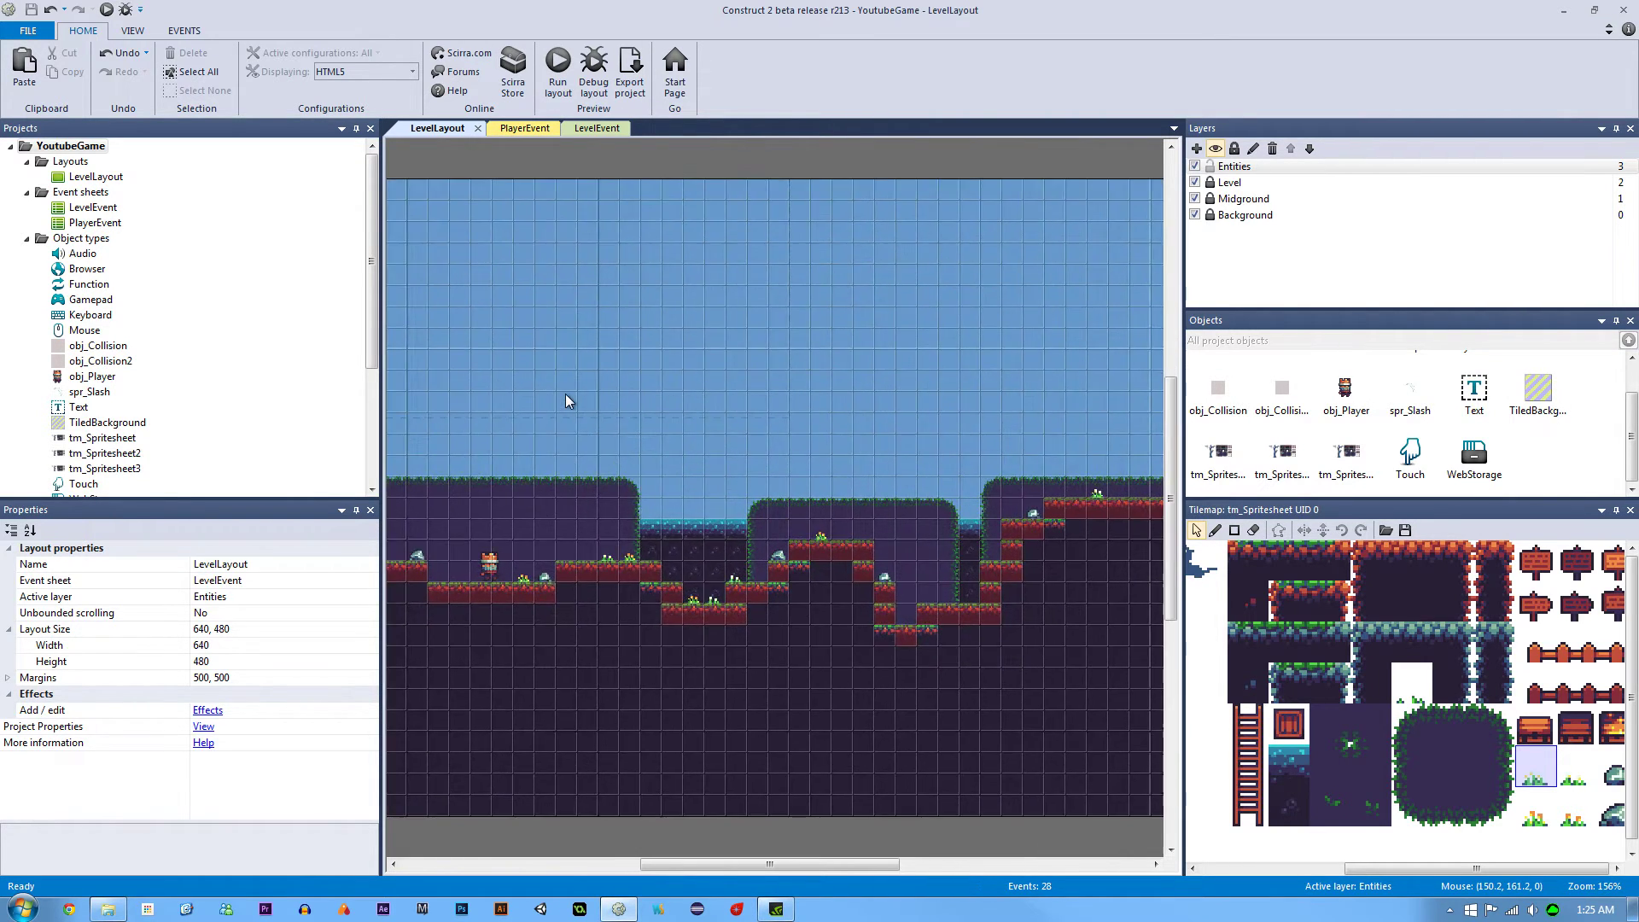
ctrl+scroll(566, 391, down, 3)
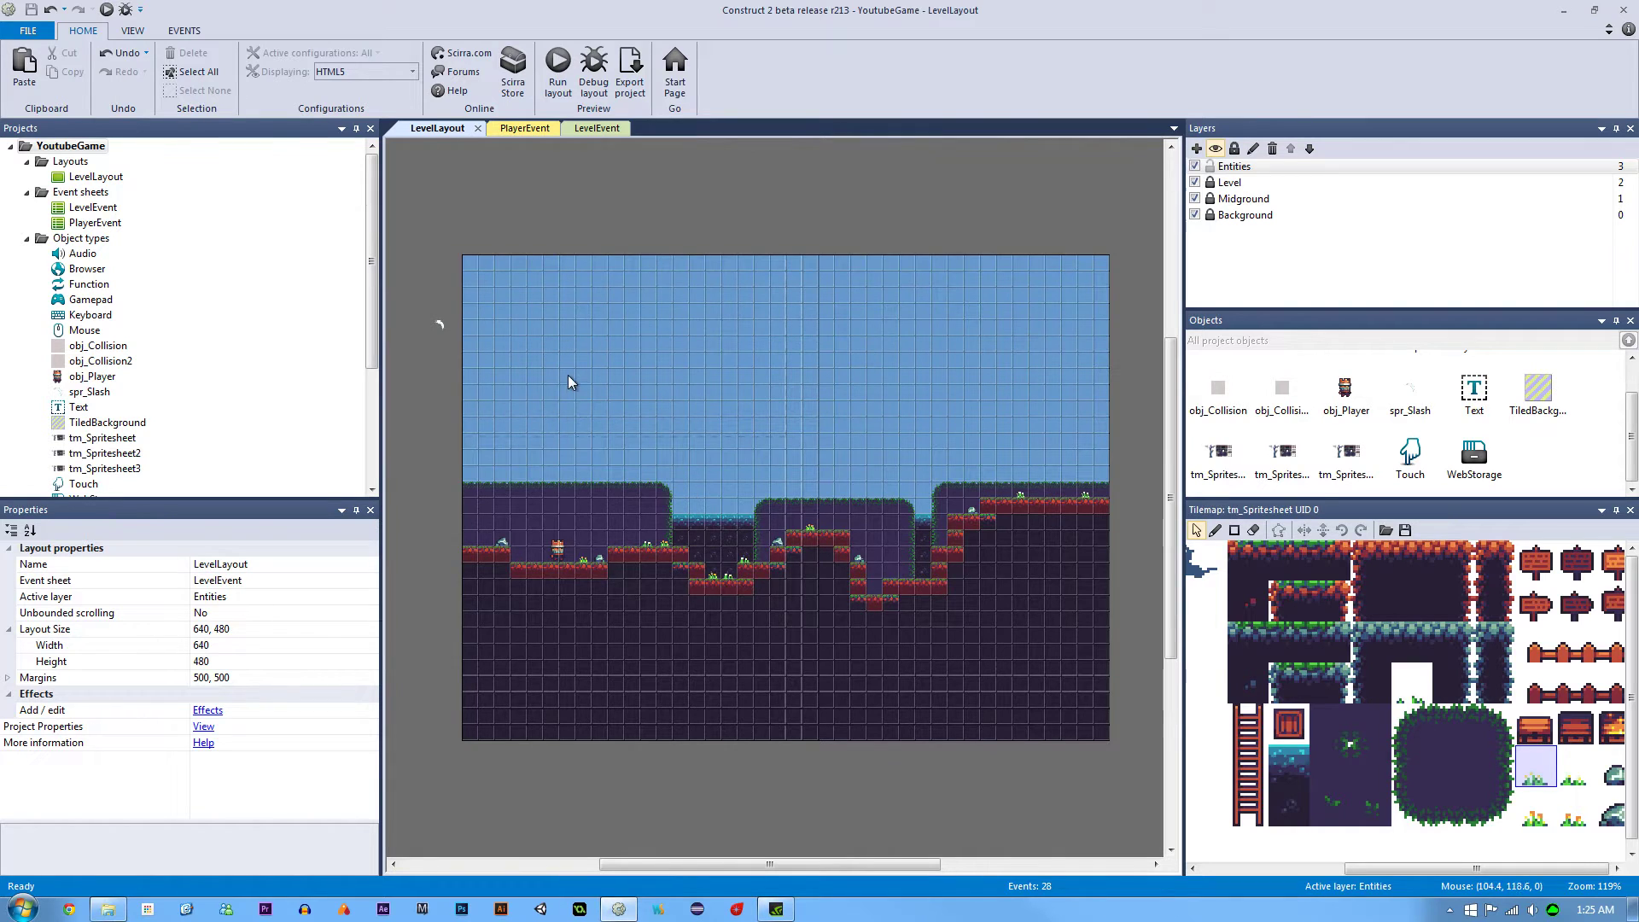
drag(460, 238, 1106, 777)
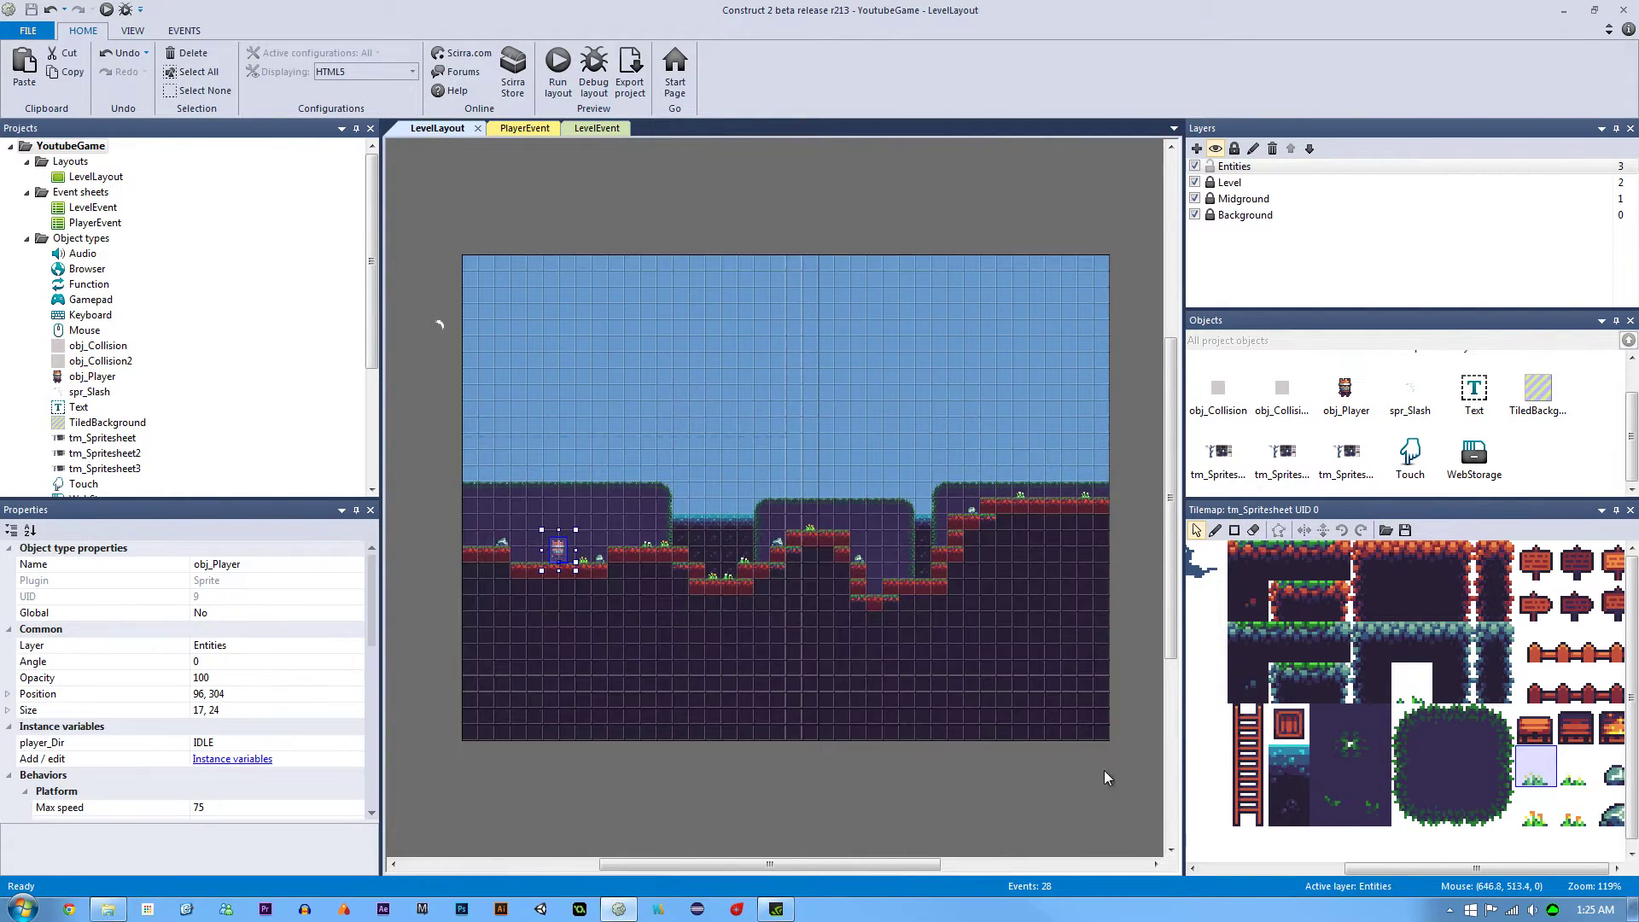
drag(452, 228, 804, 446)
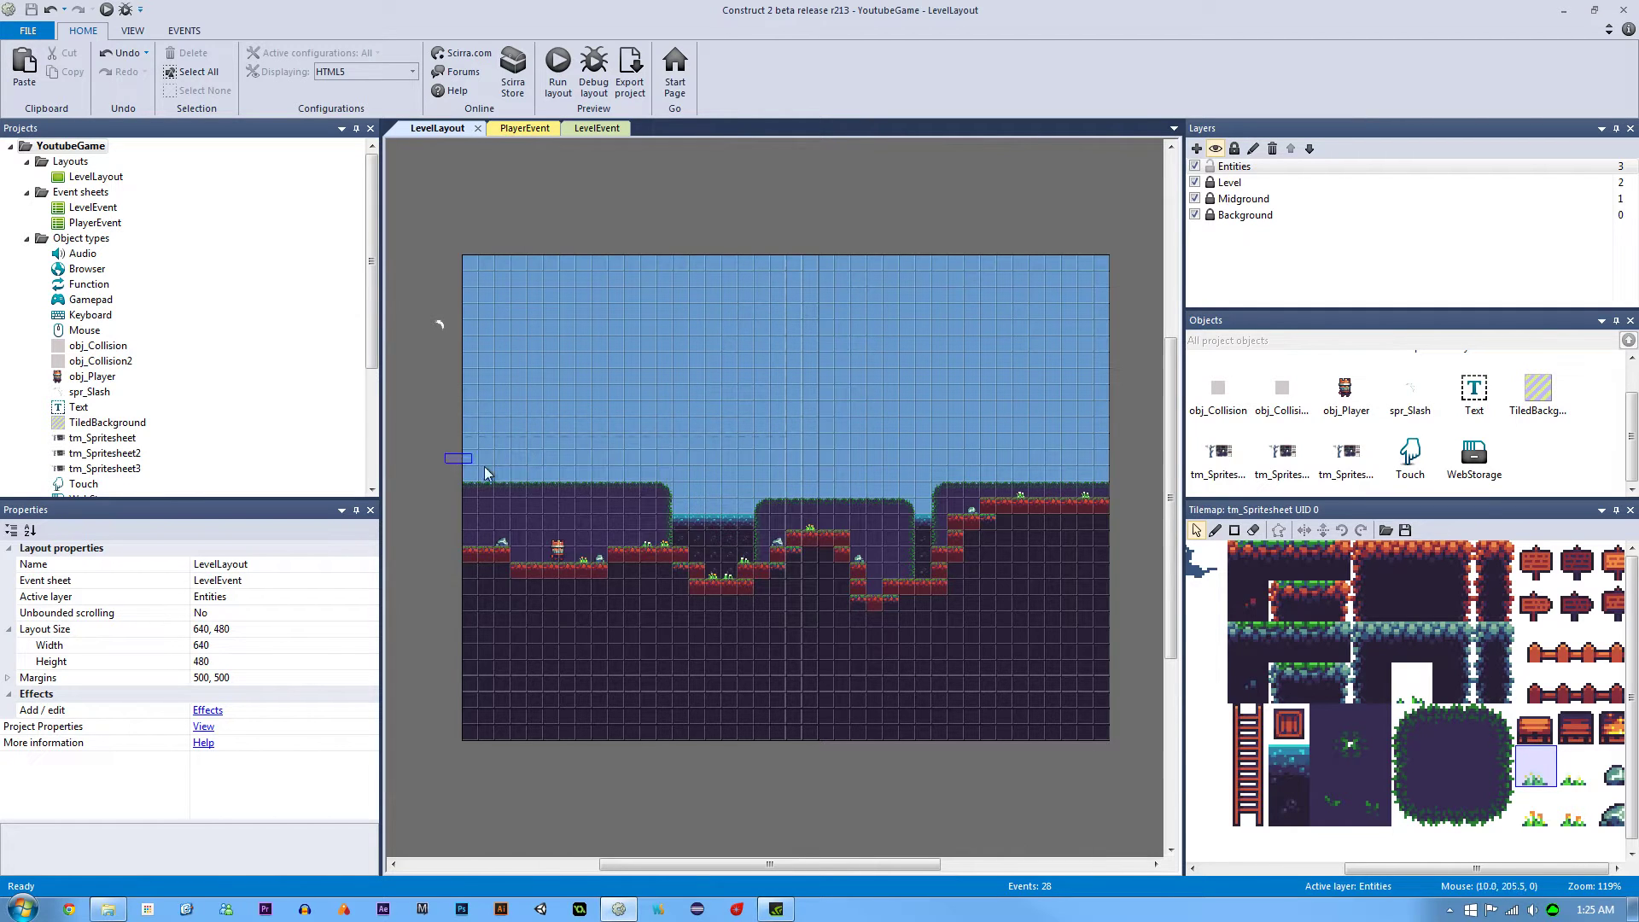
drag(444, 453, 1120, 745)
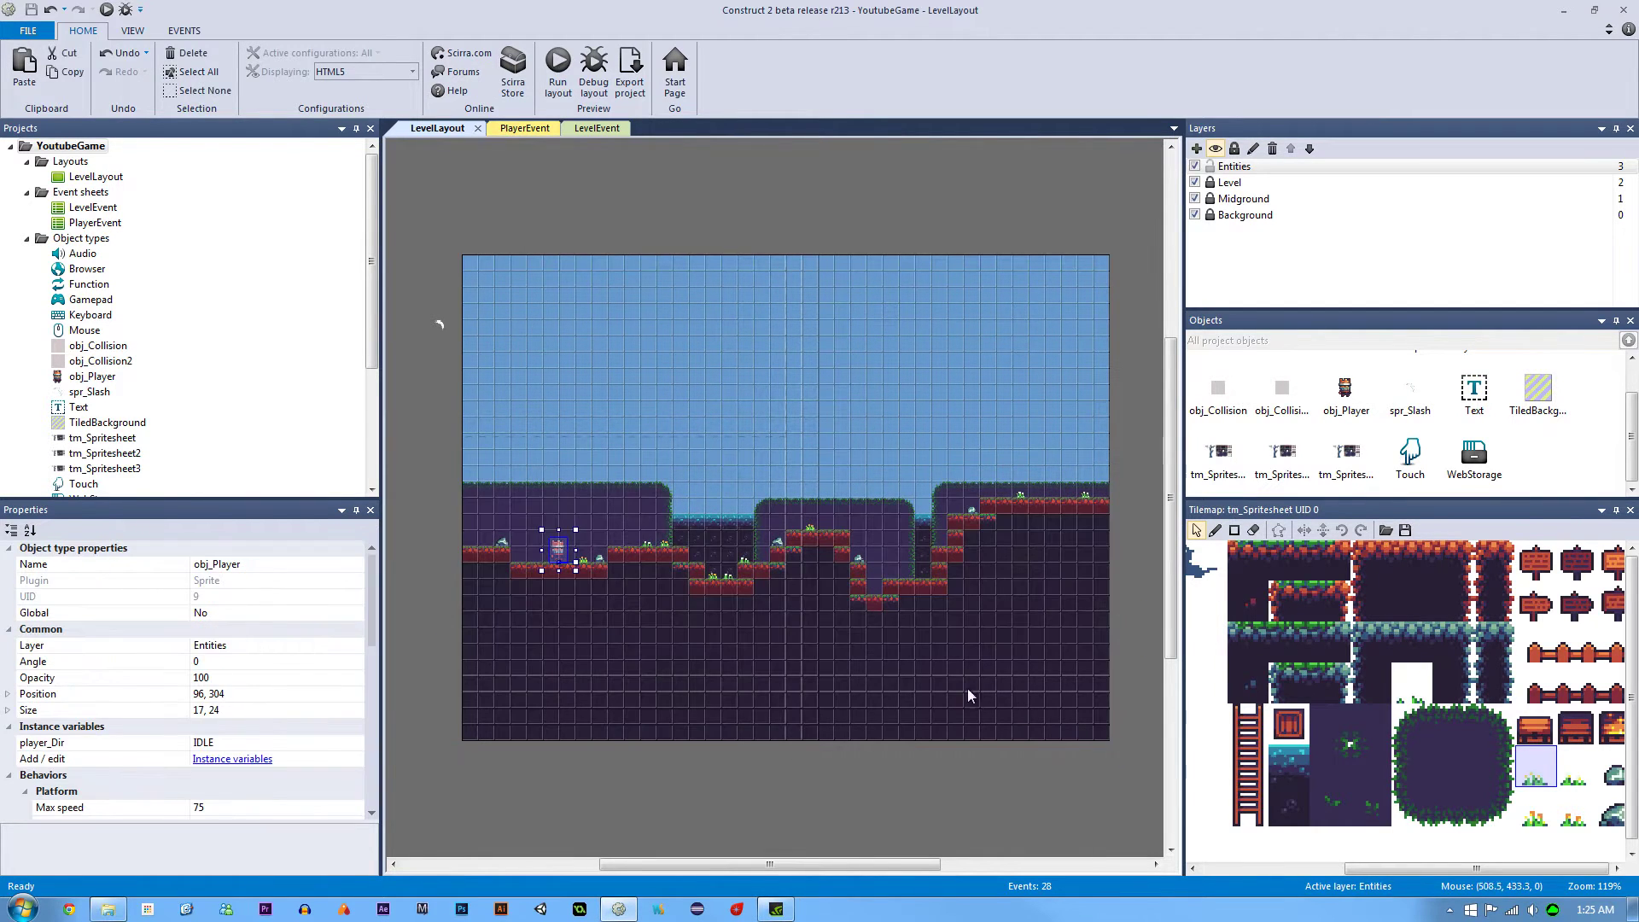
Select the player sprite in the layout and review its Scroll To behavior in its behaviors list
click(443, 523)
click(559, 554)
drag(369, 654, 374, 730)
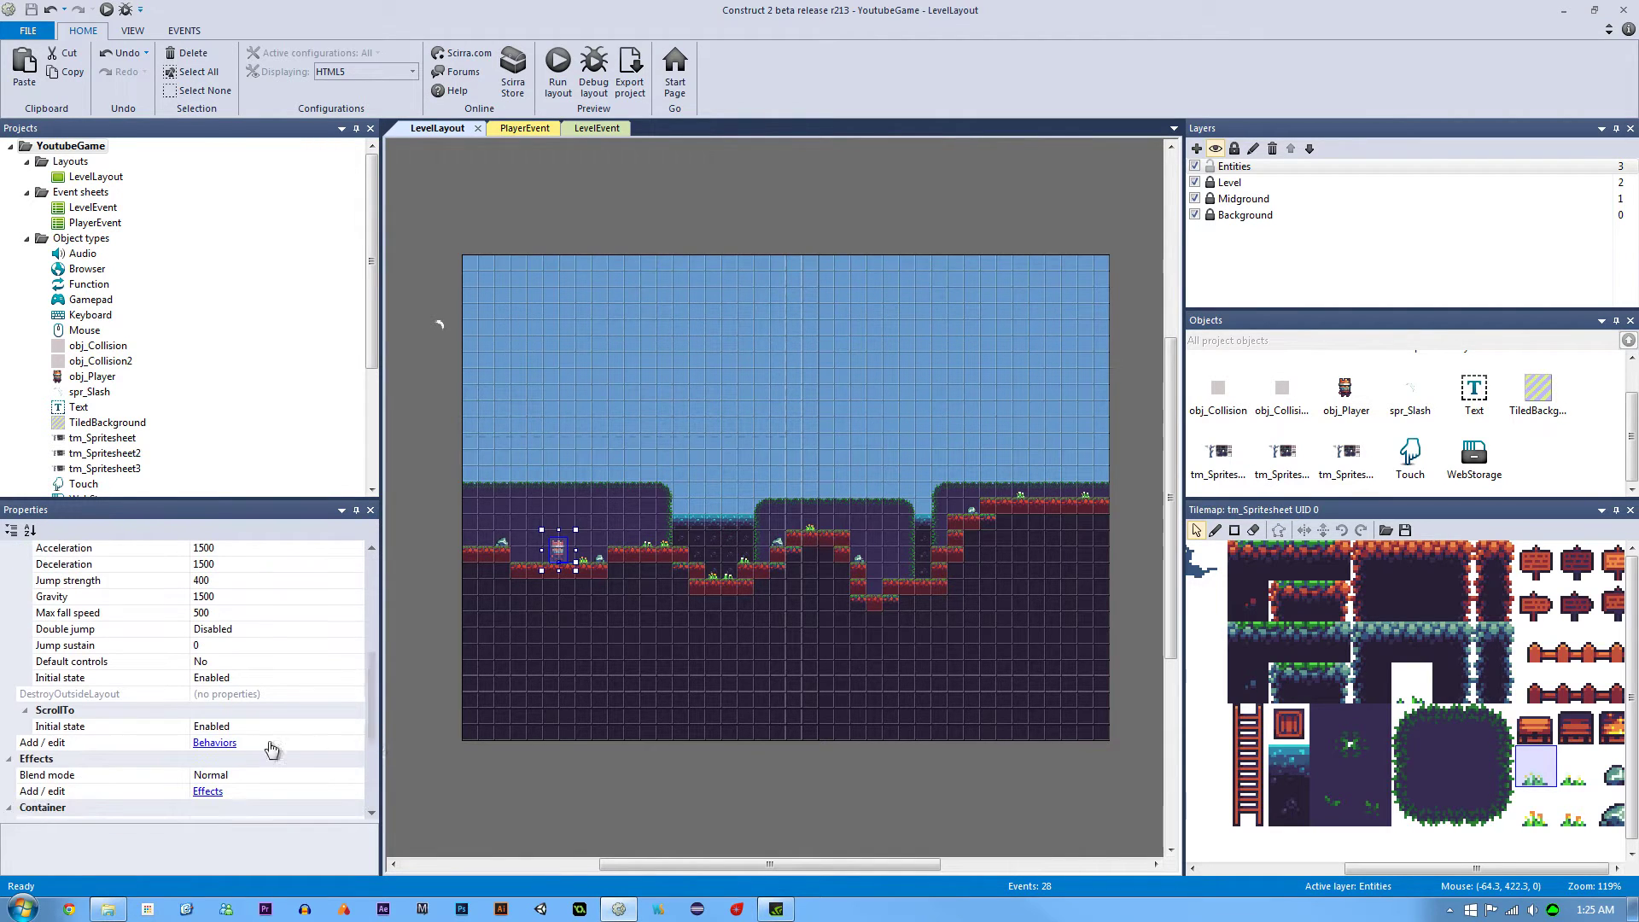
click(215, 743)
click(833, 589)
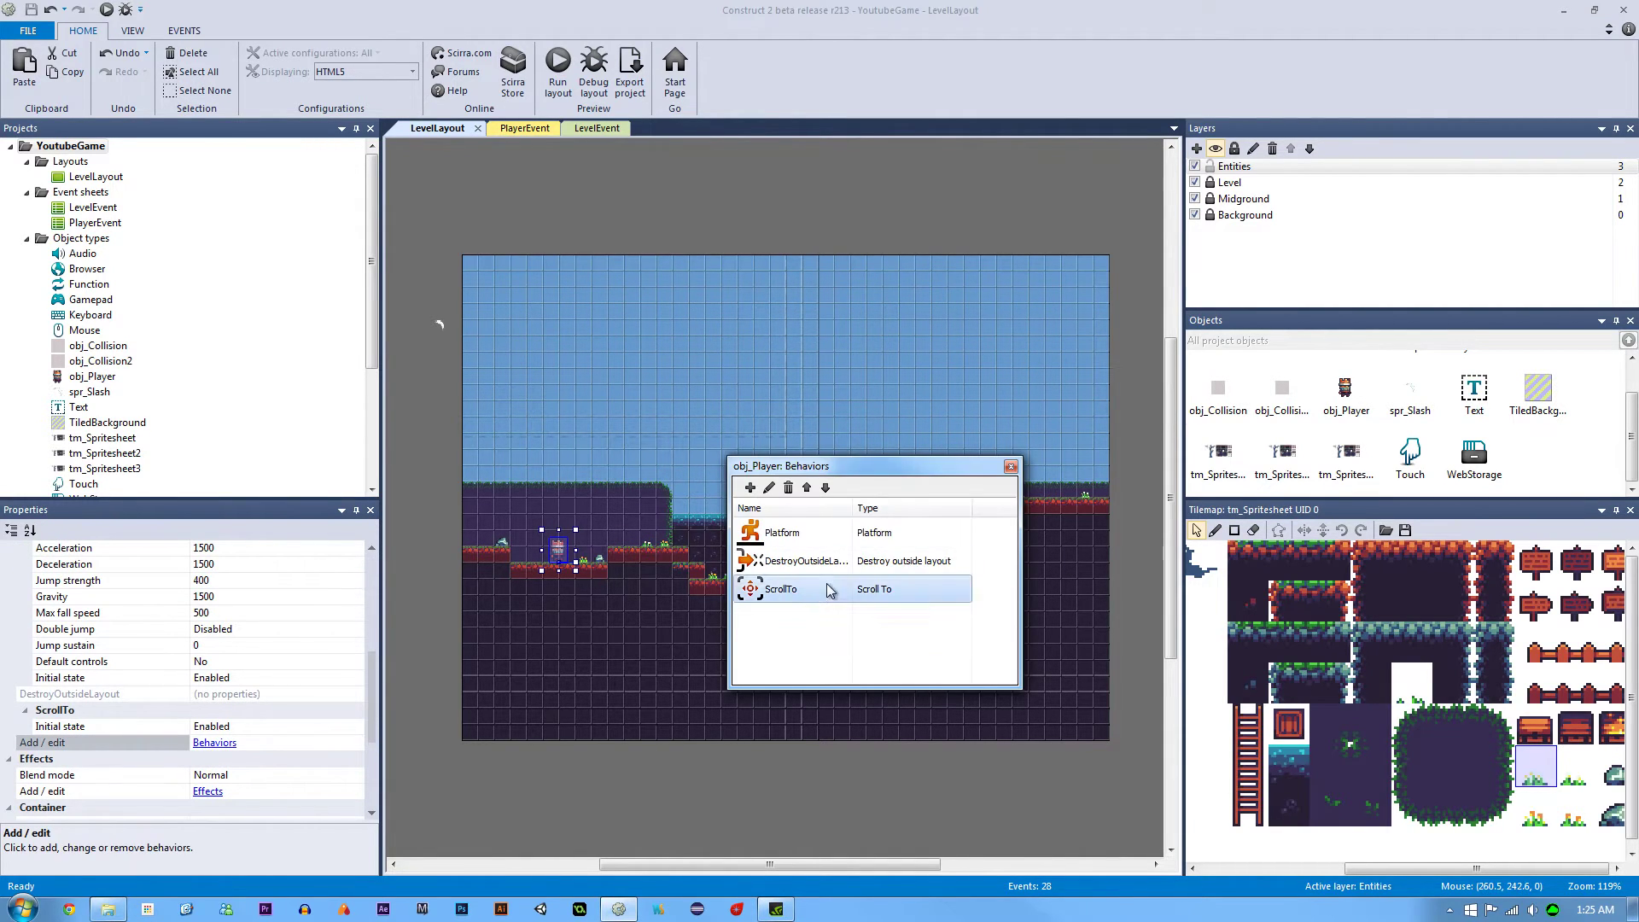
click(1009, 467)
click(424, 475)
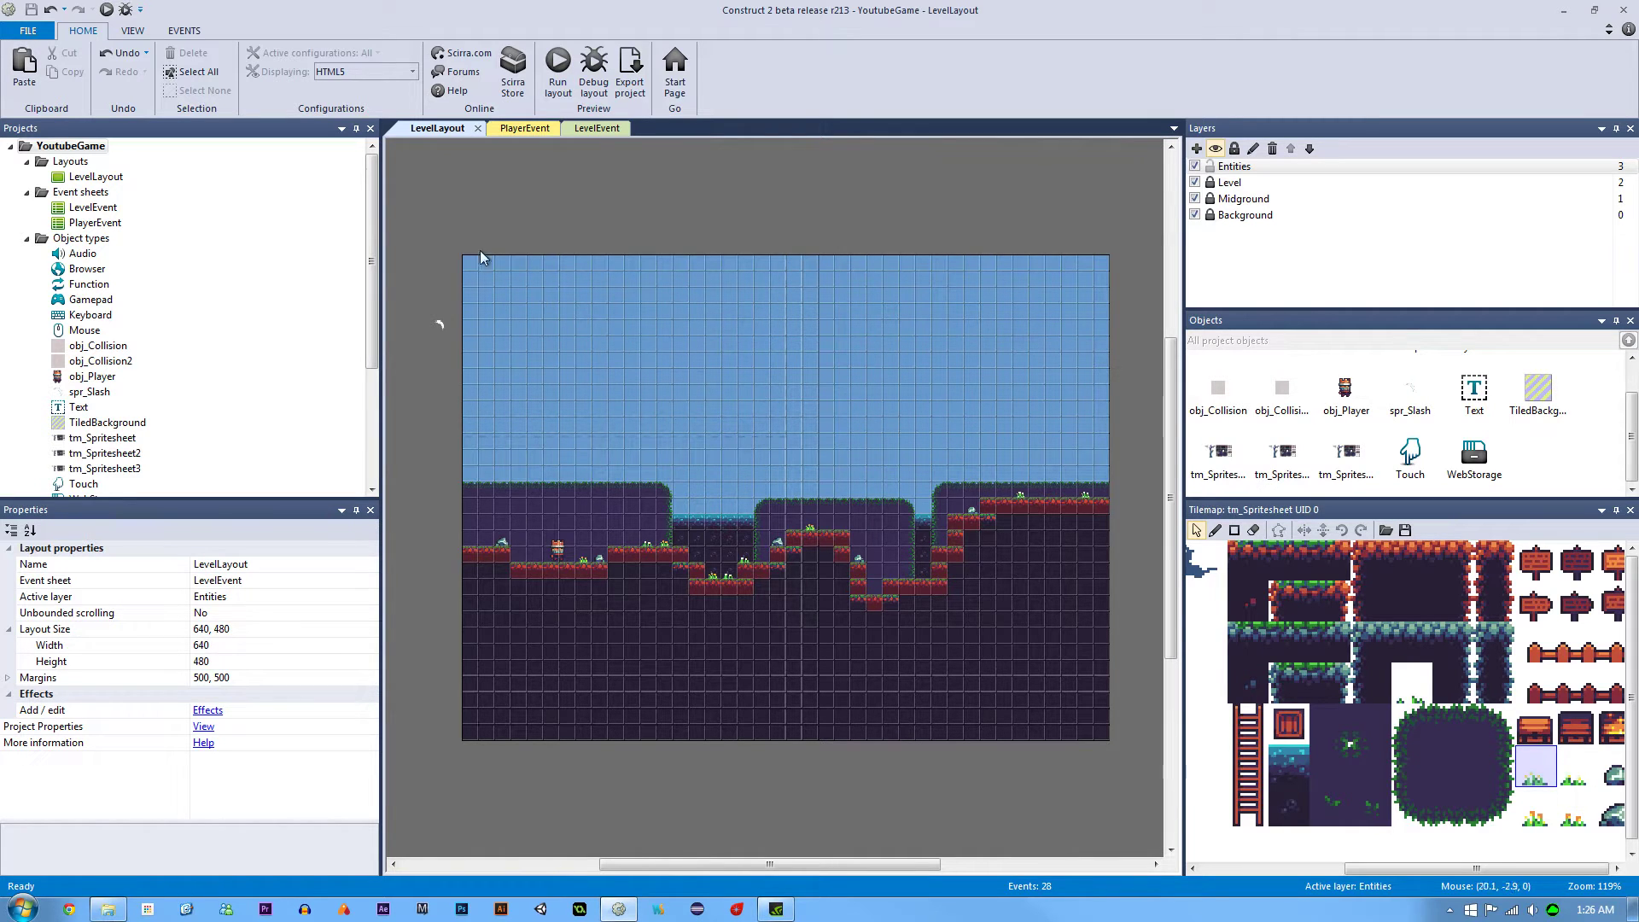
Run the layout and test the player's walking, jumping and camera scrolling across the level, closing the preview when finished
drag(469, 291, 801, 453)
click(558, 64)
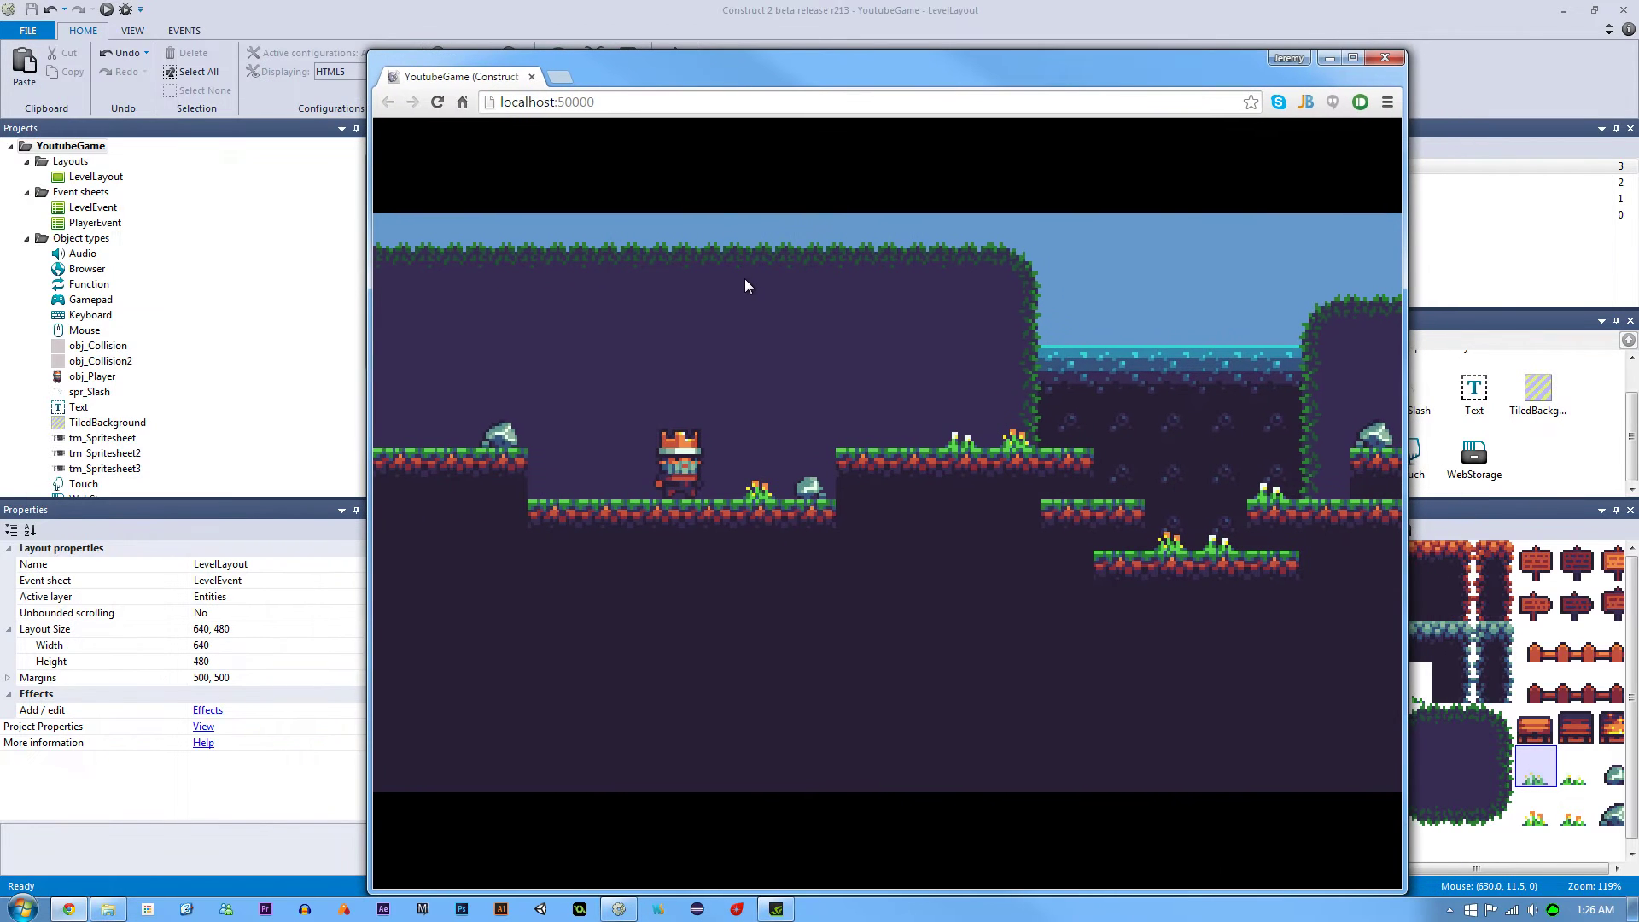
key(Left)
key(Right)
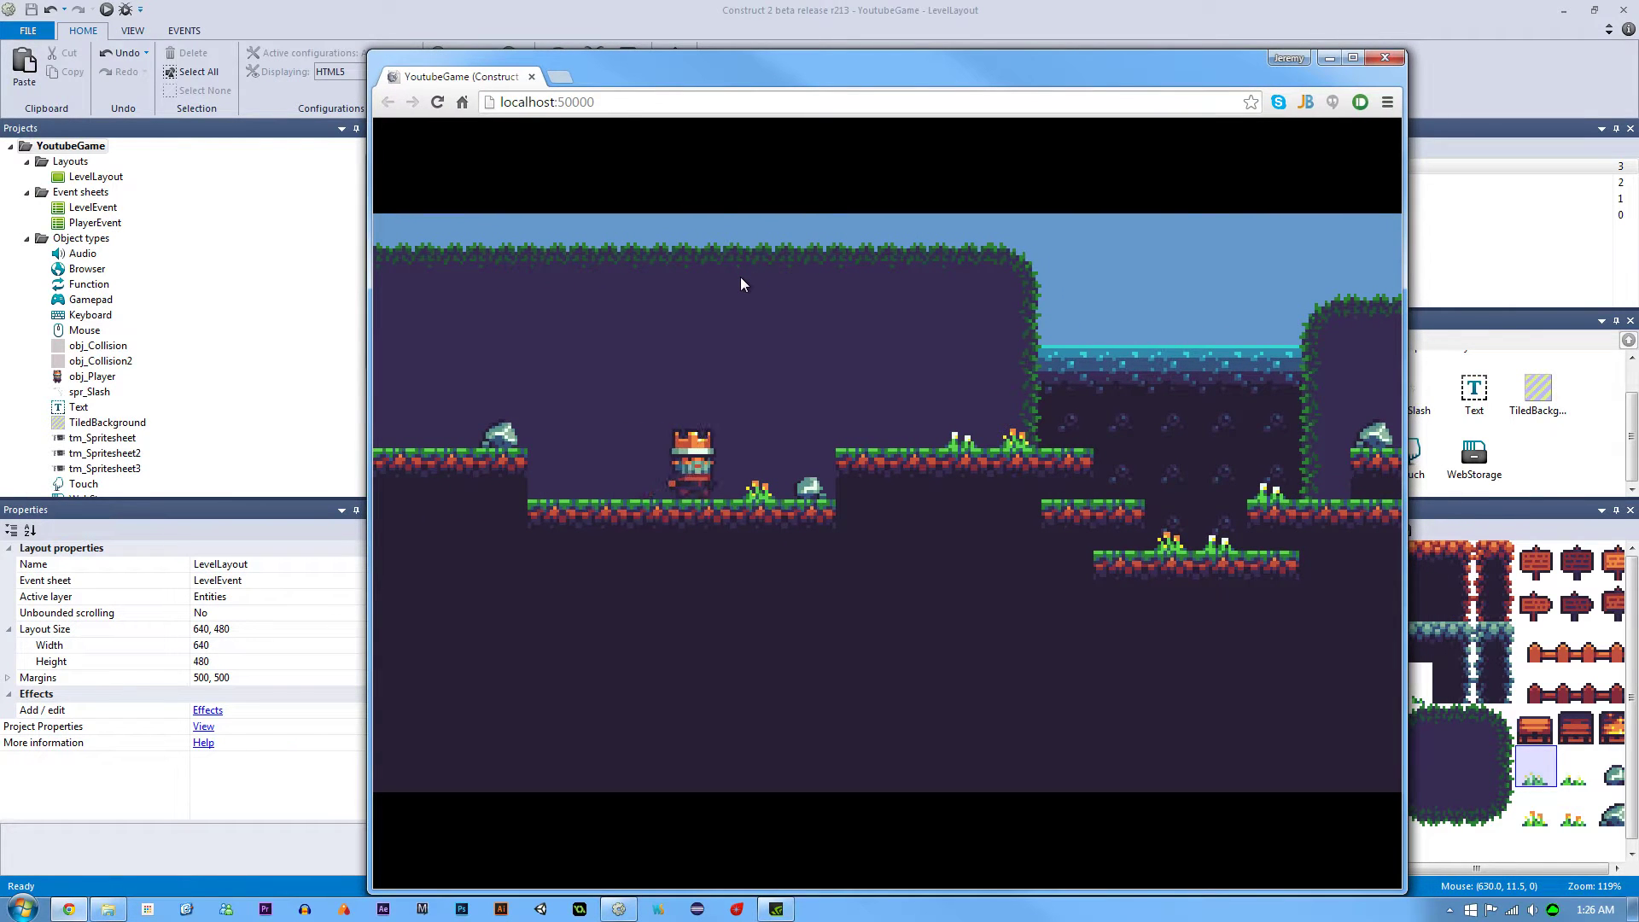
key(Left)
key(Right)
key(Left)
key(Right)
key(Up)
key(Left)
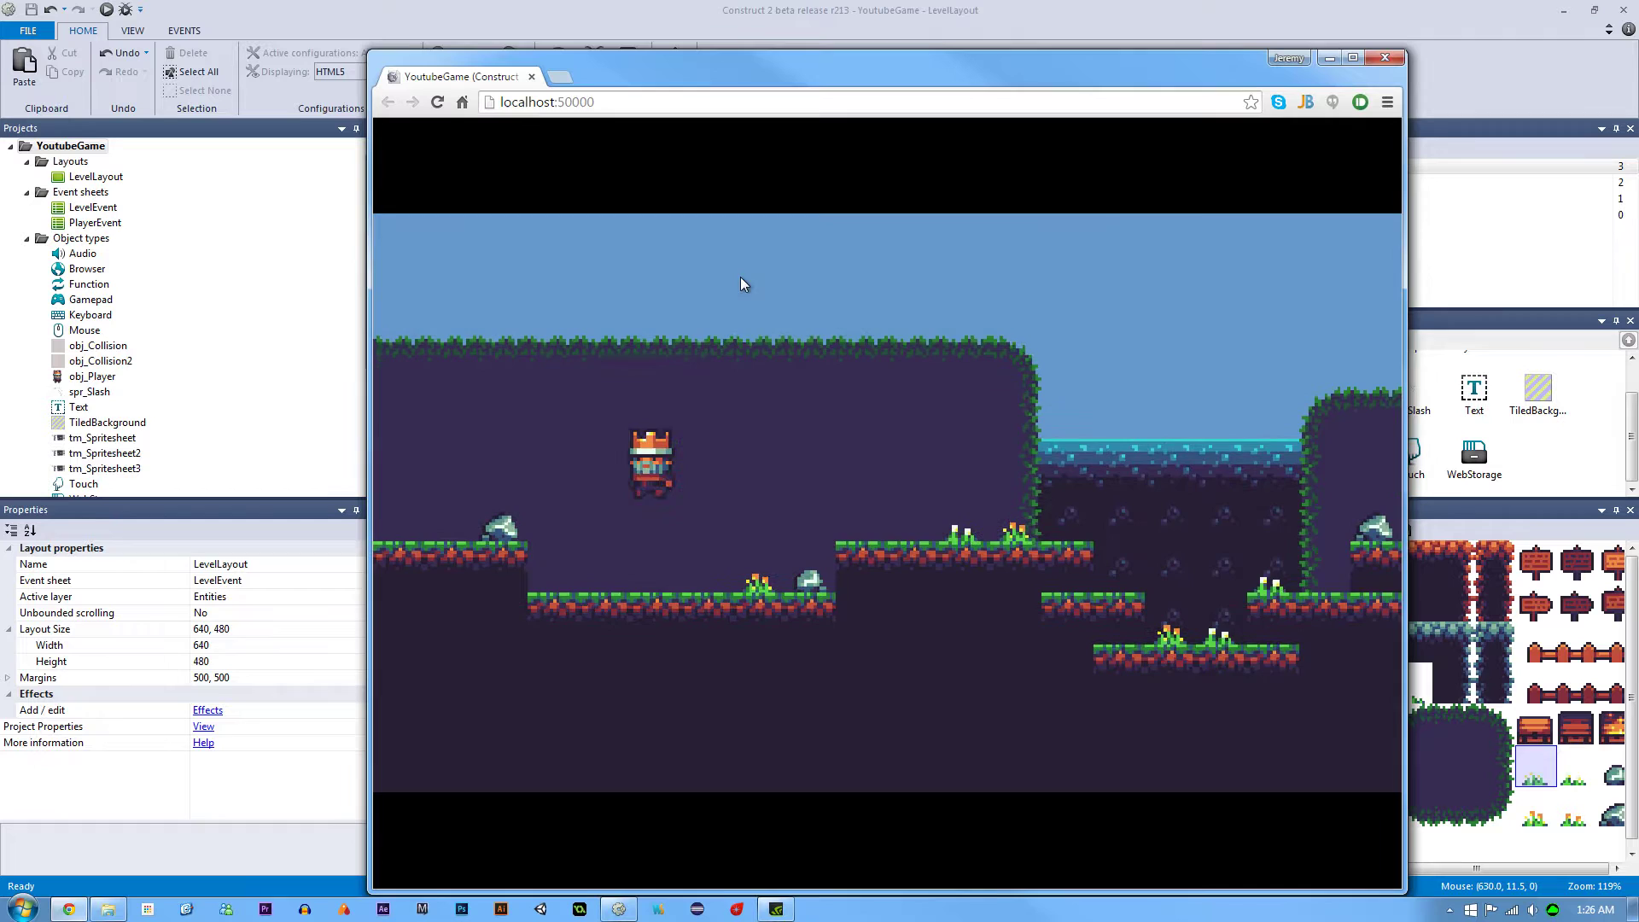
key(Right)
key(Up)
key(Up)
key(Right)
key(Left)
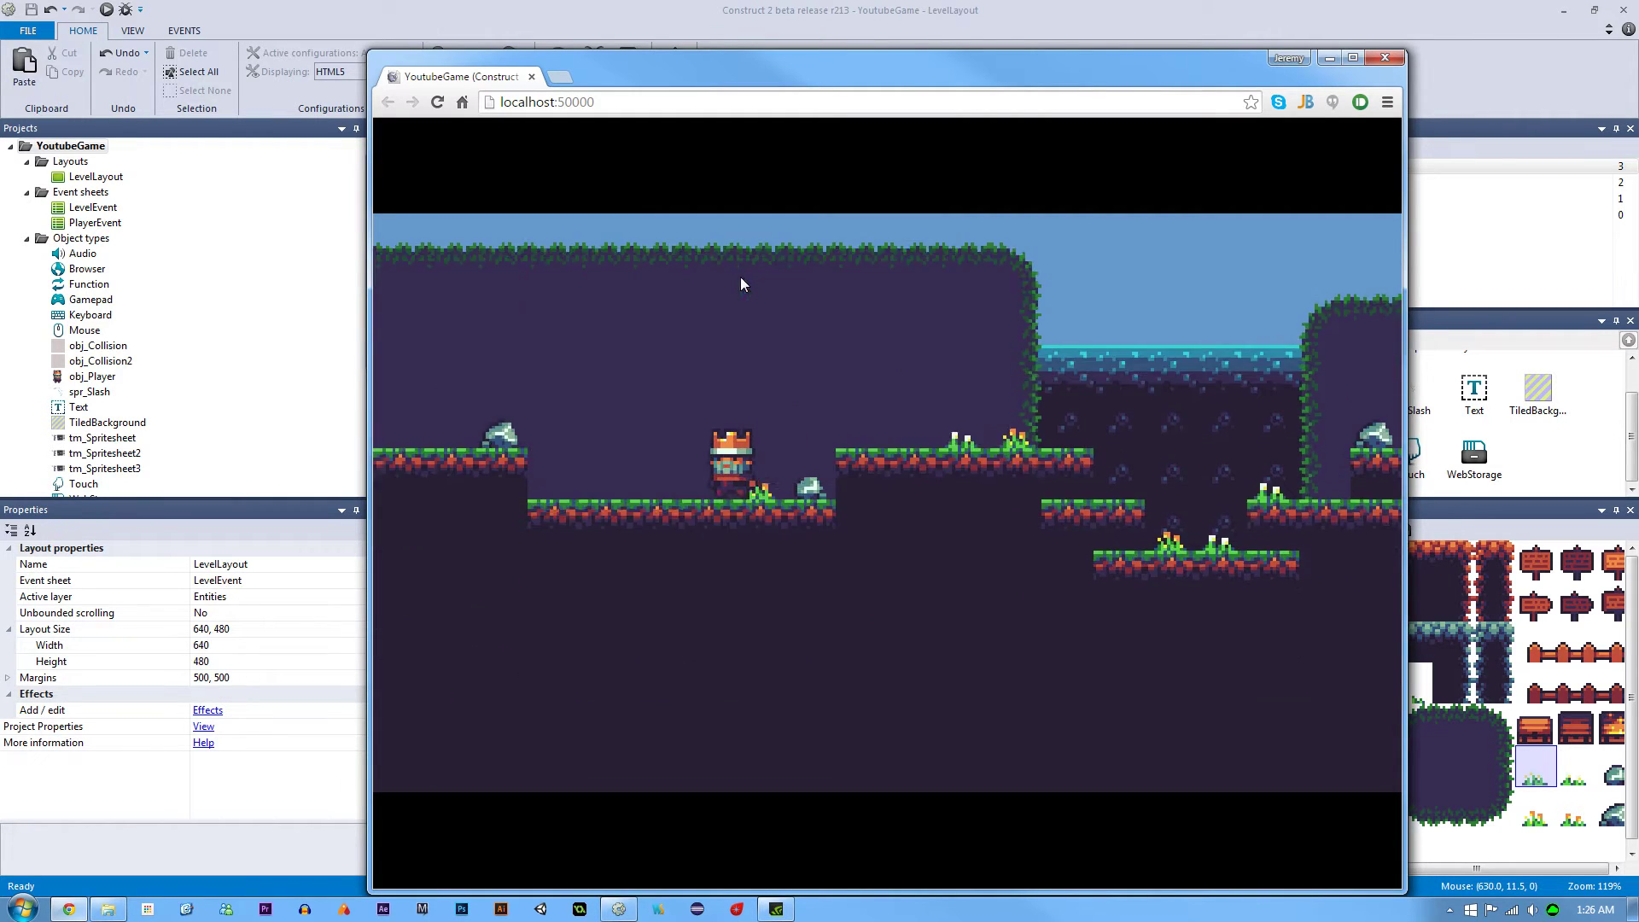
key(Up)
key(Up)
key(Right)
key(Up)
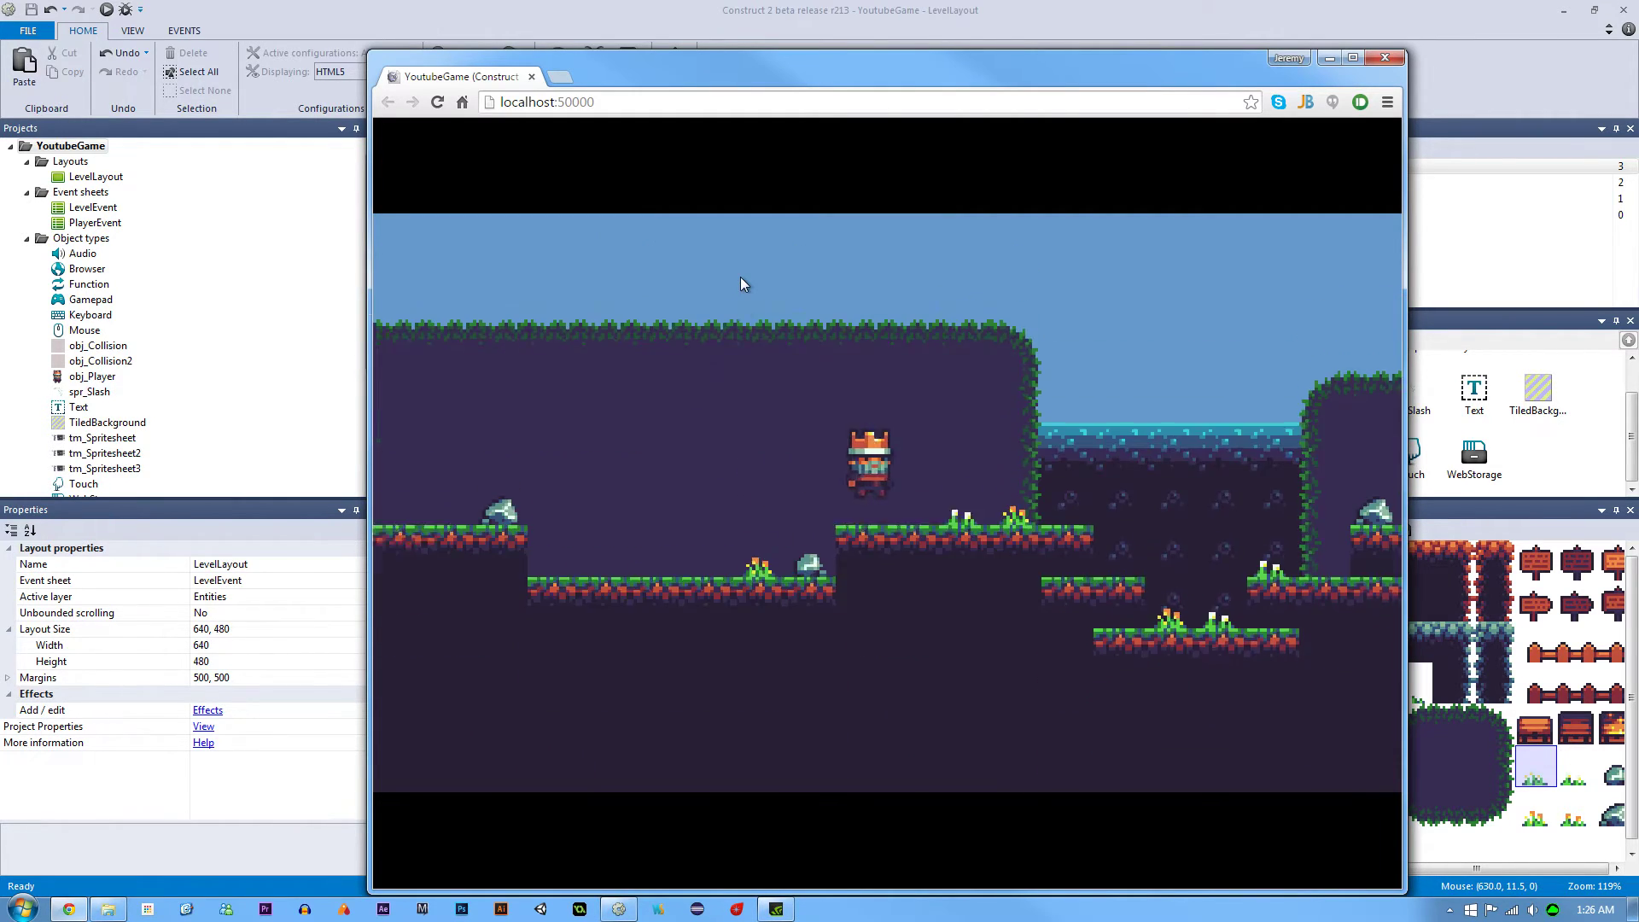
key(Right)
key(Up)
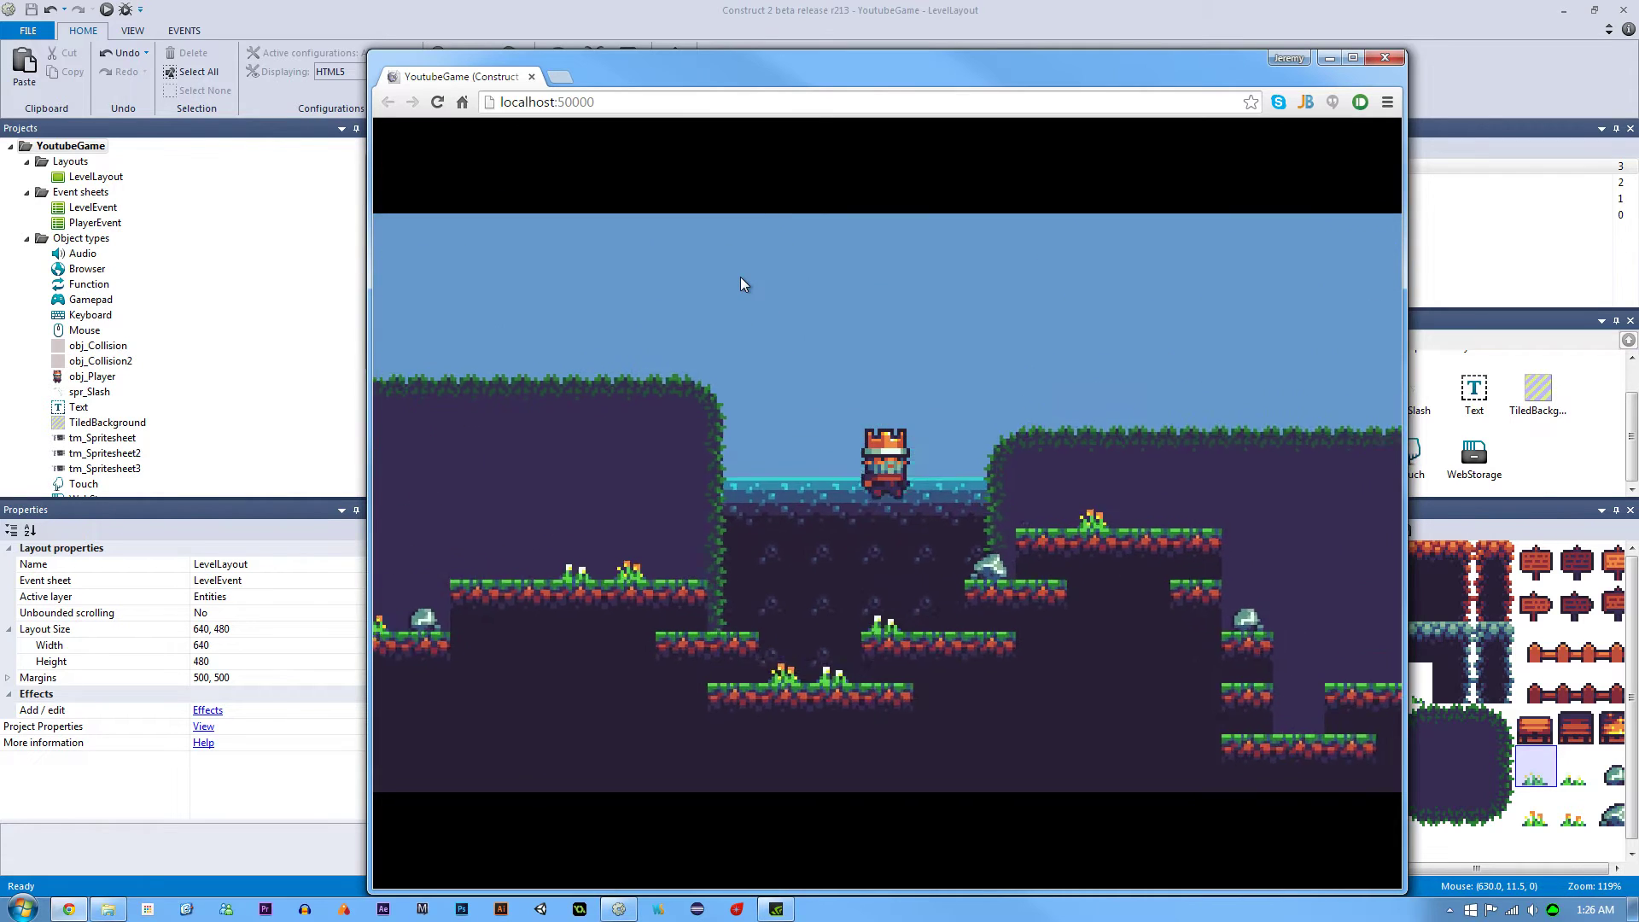
key(Left)
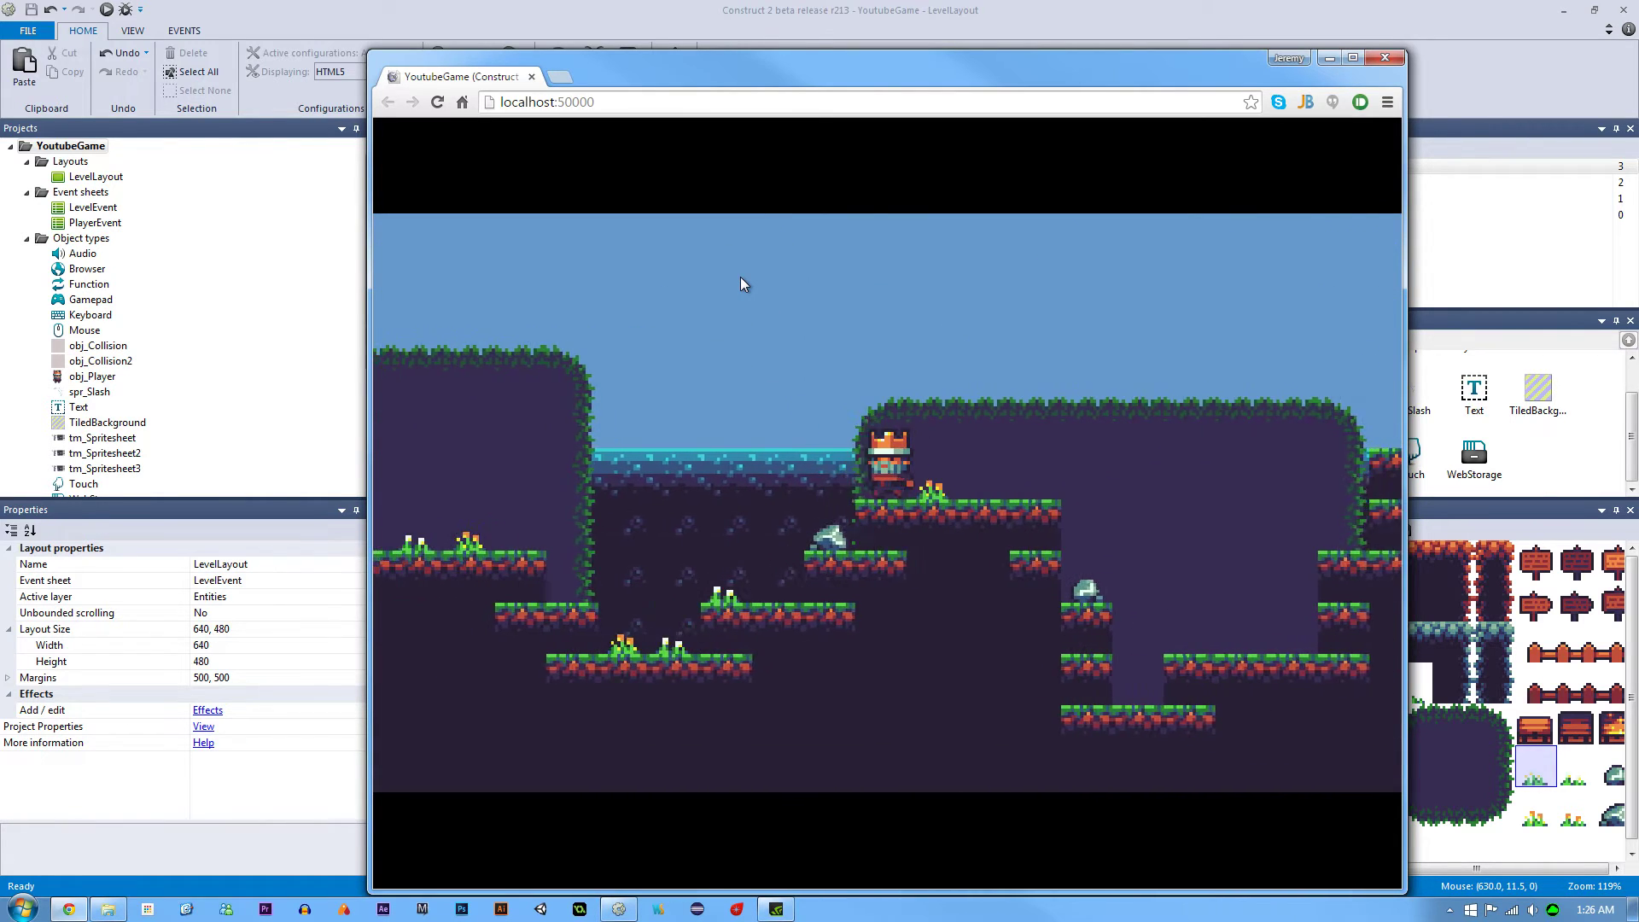
key(Up)
key(Left)
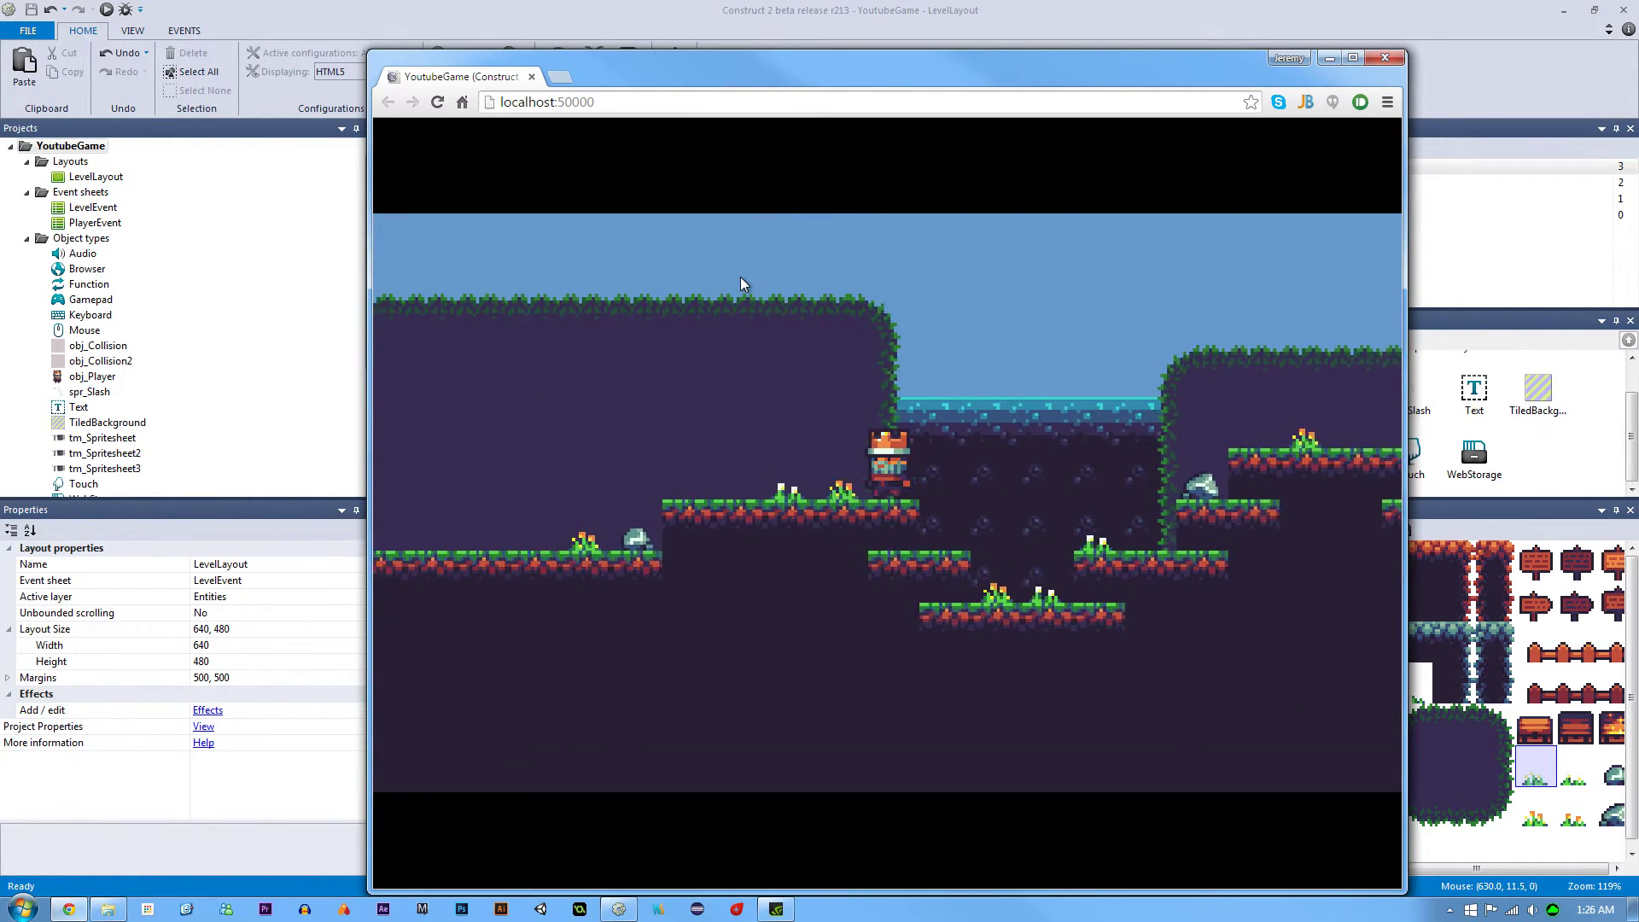
key(Up)
key(Right)
key(Up)
key(Right)
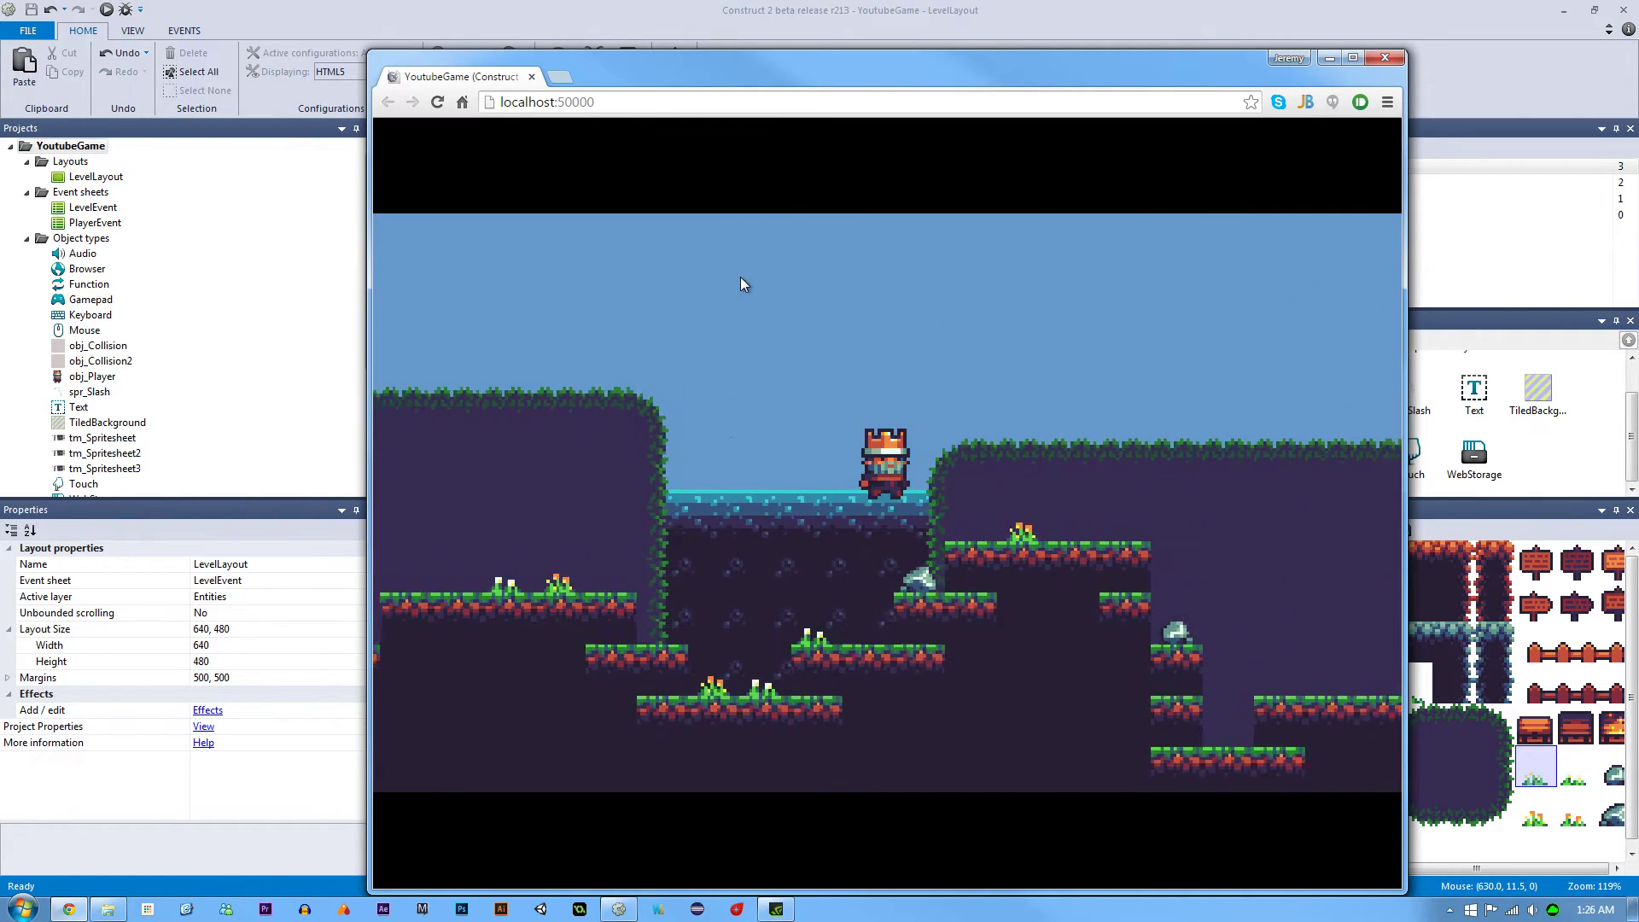
key(Up)
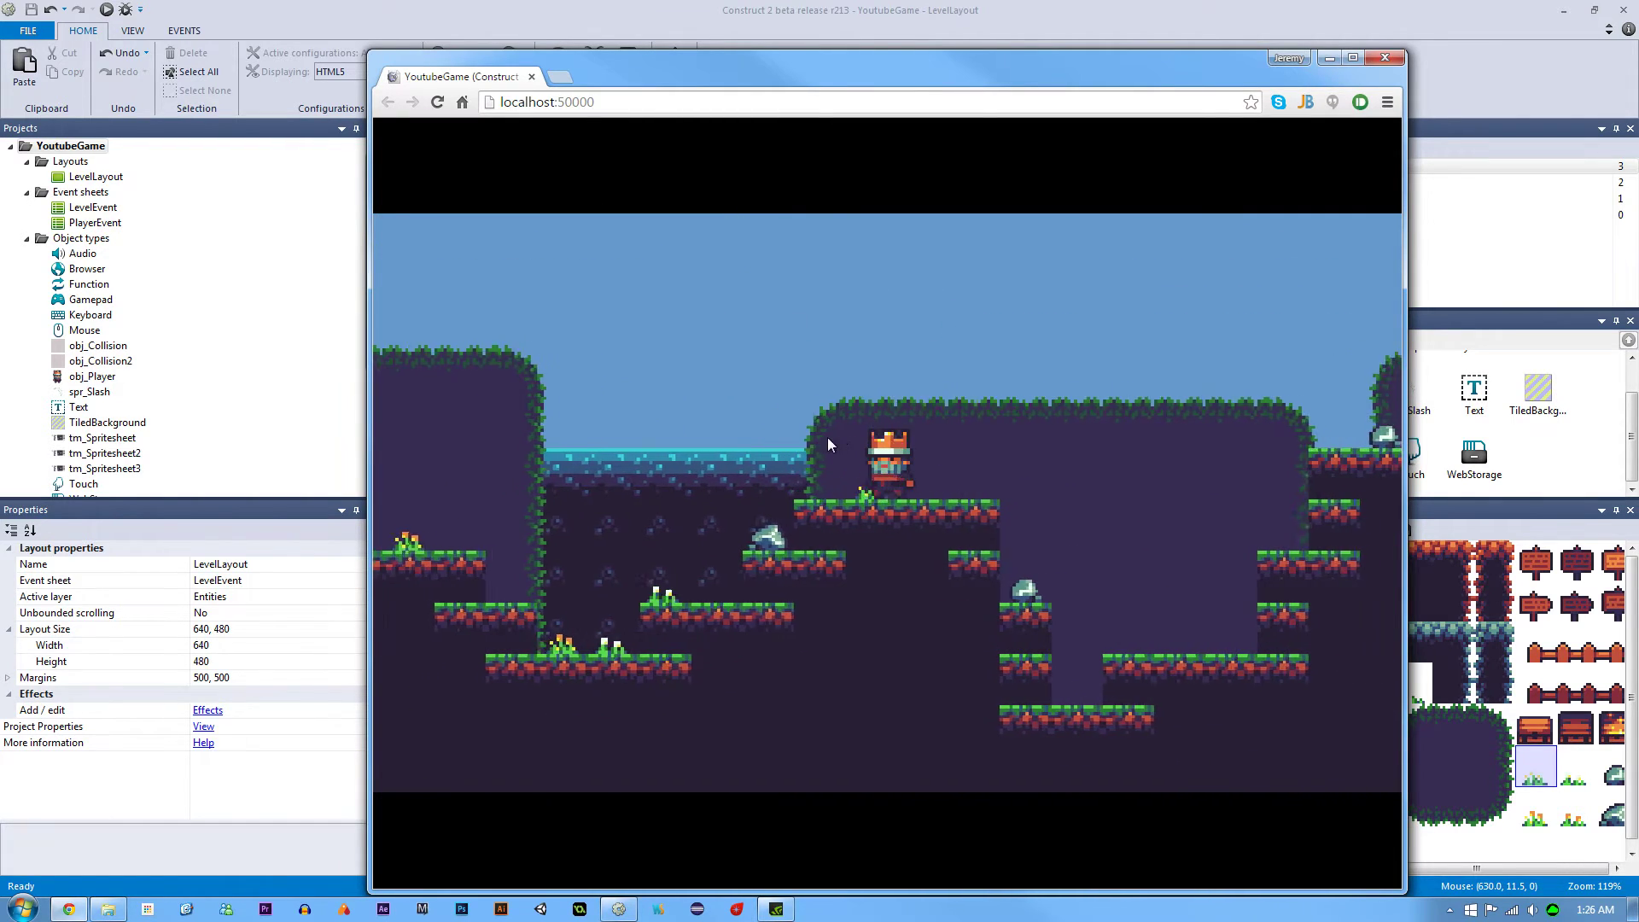
key(Left)
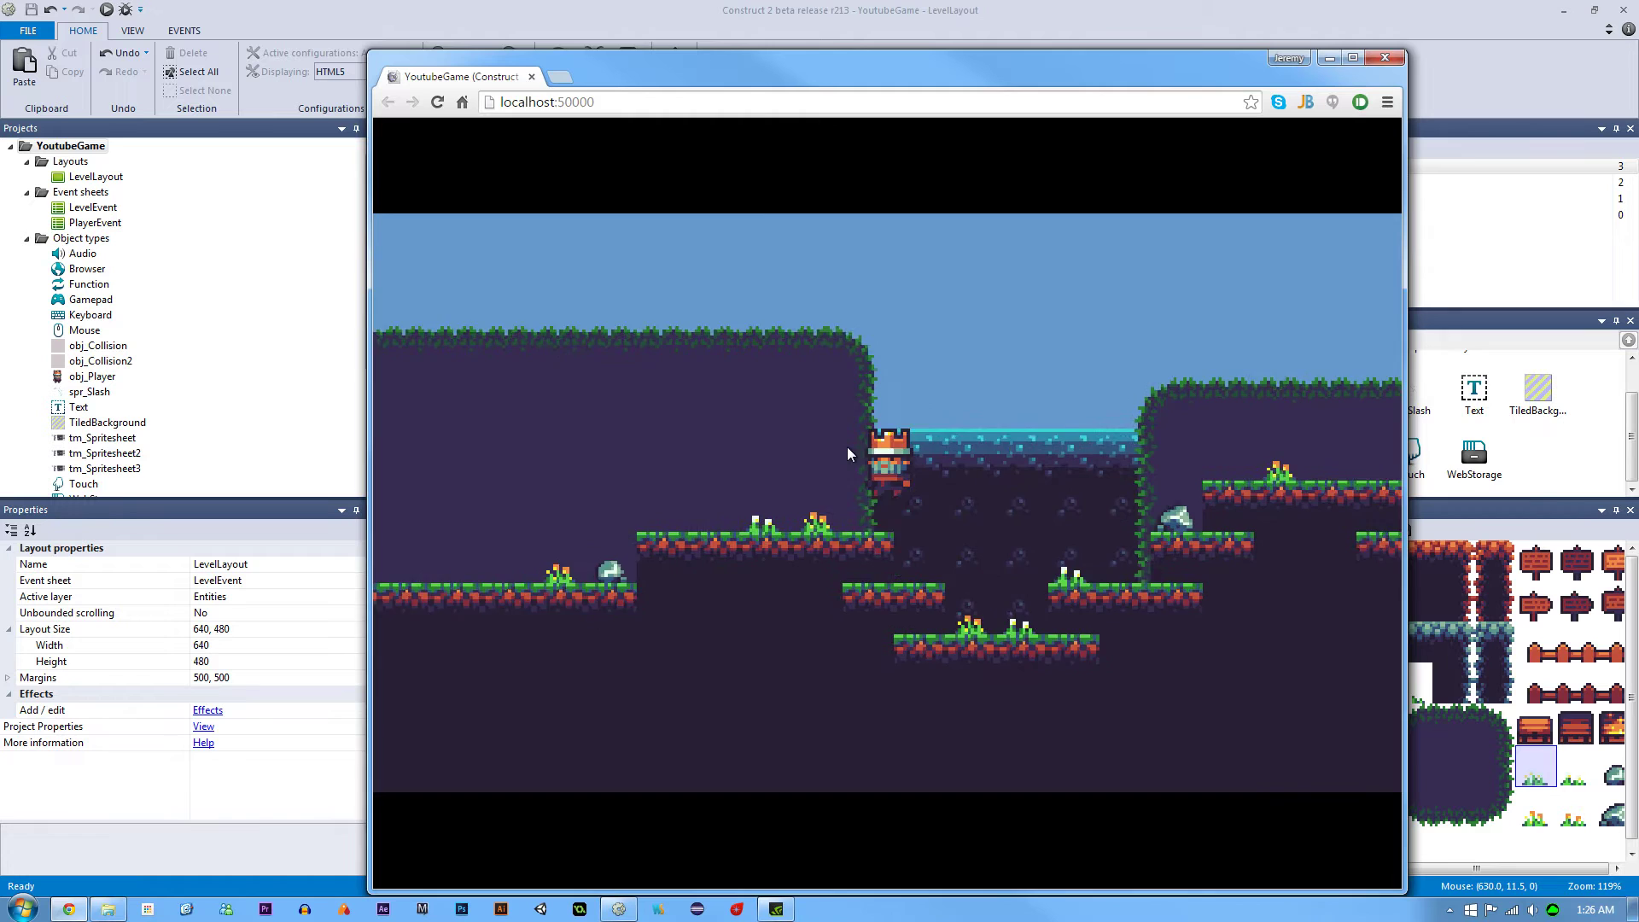
key(Right)
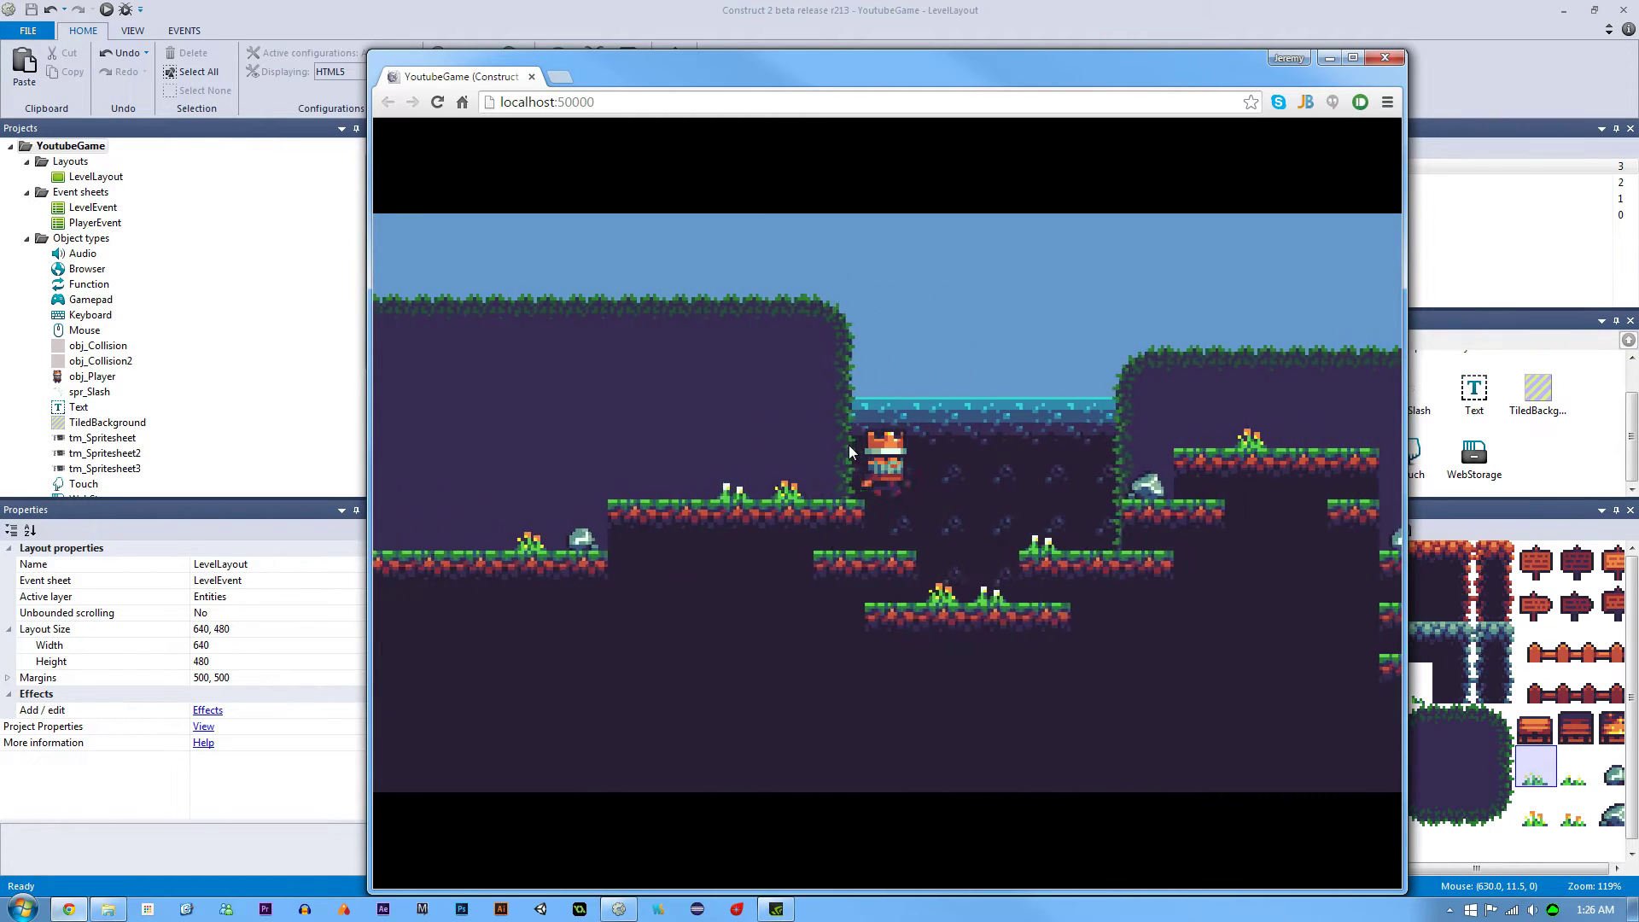
key(Up)
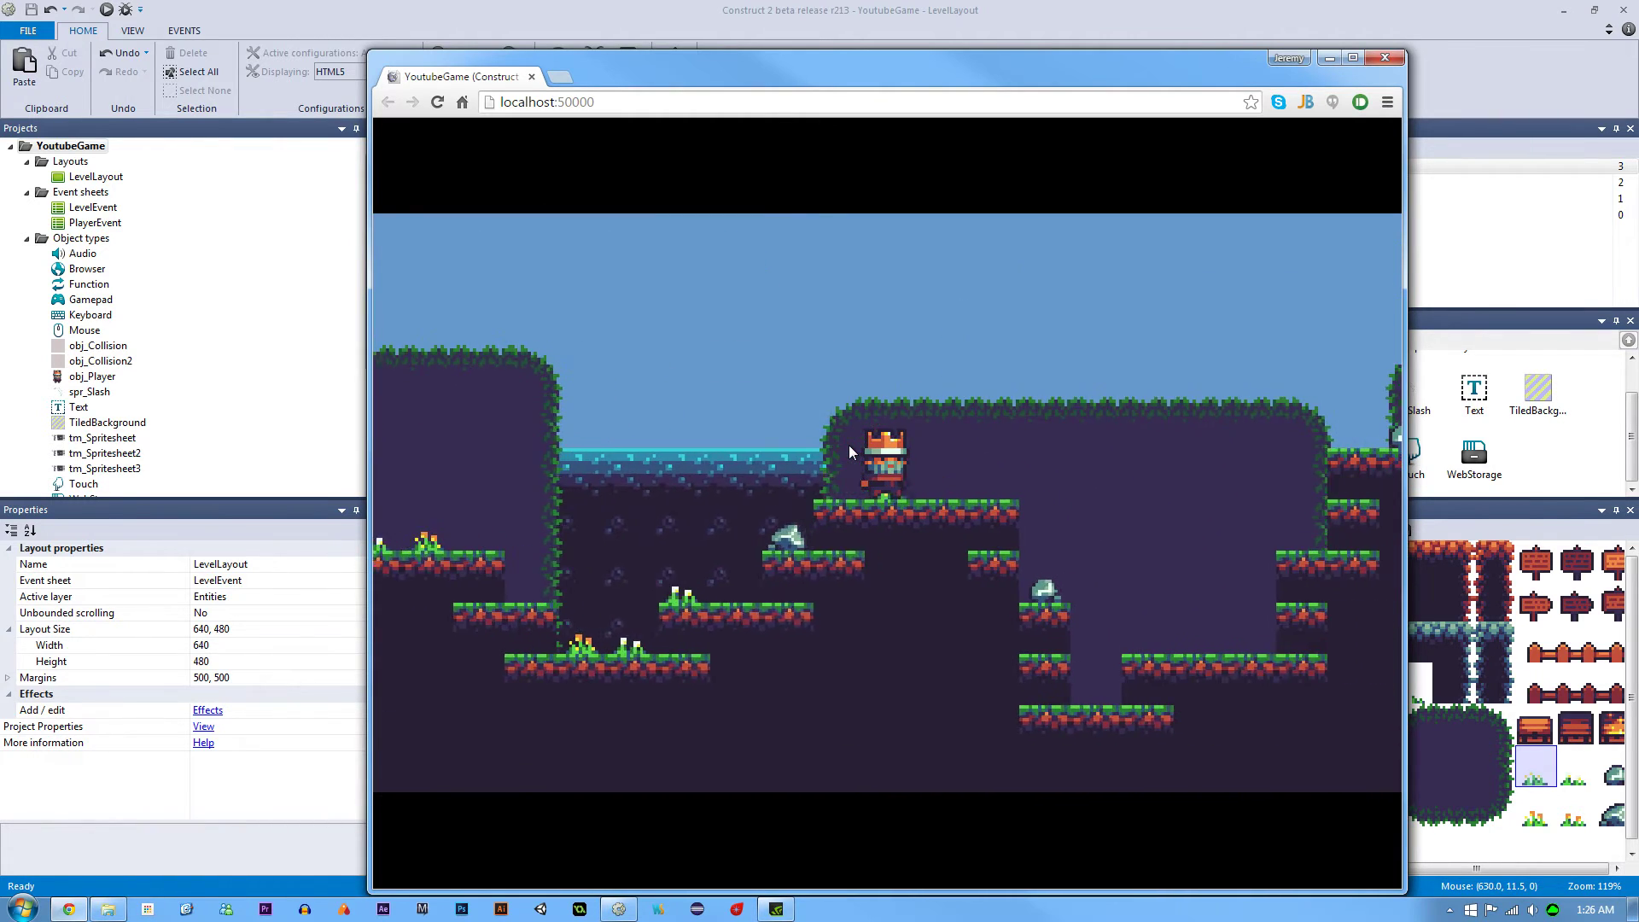
key(Right)
key(Up)
key(Left)
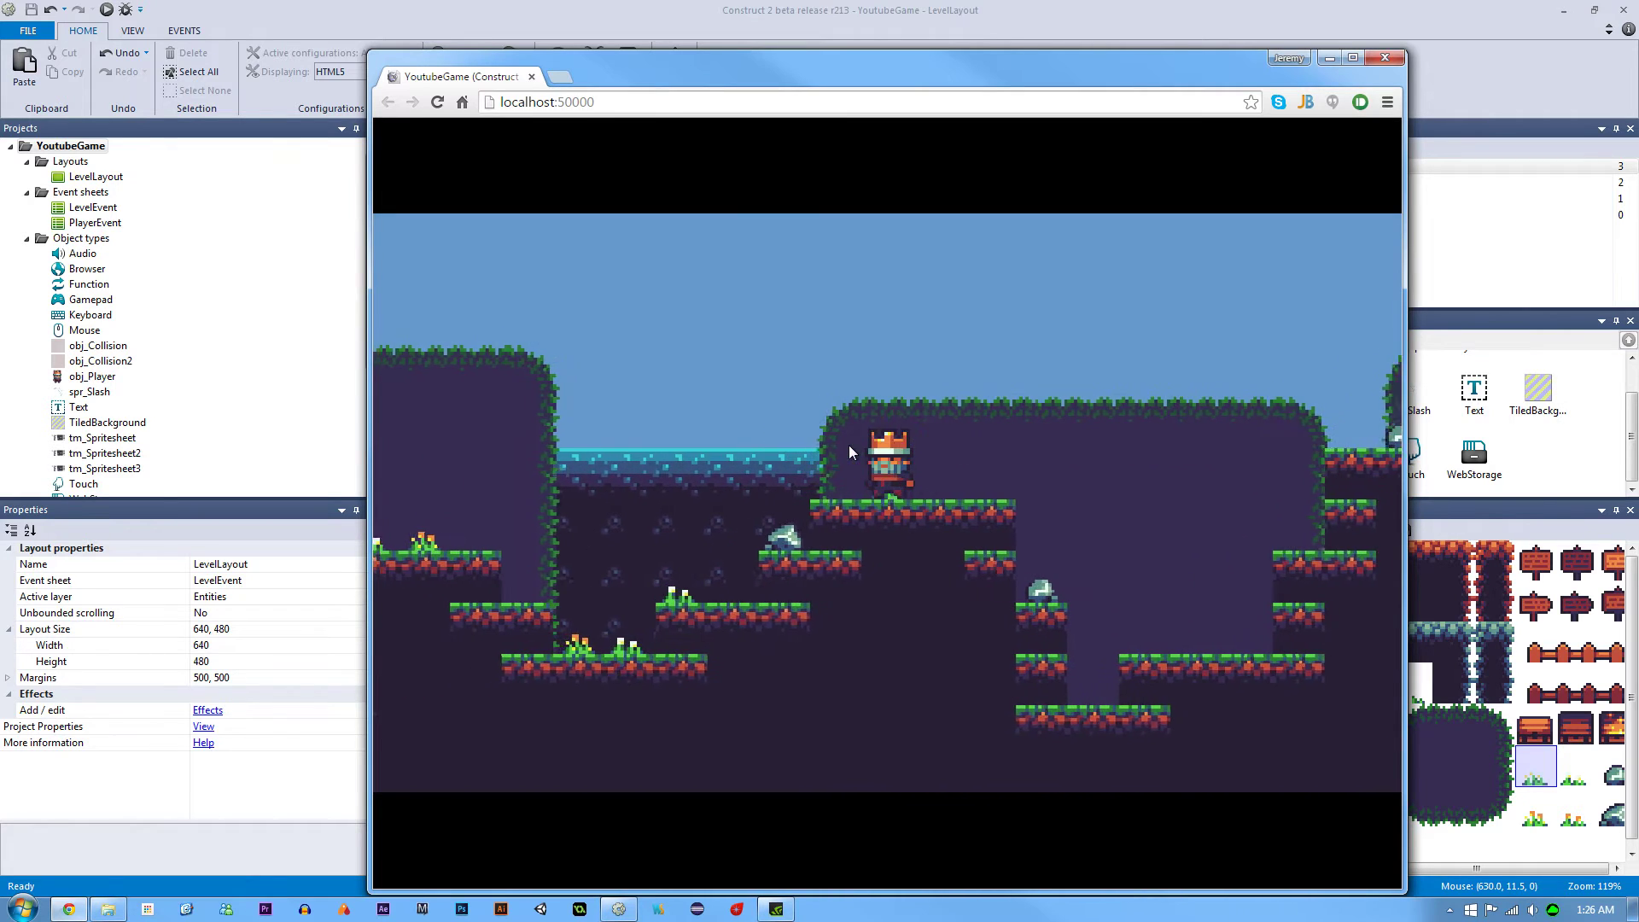
key(Up)
key(Right)
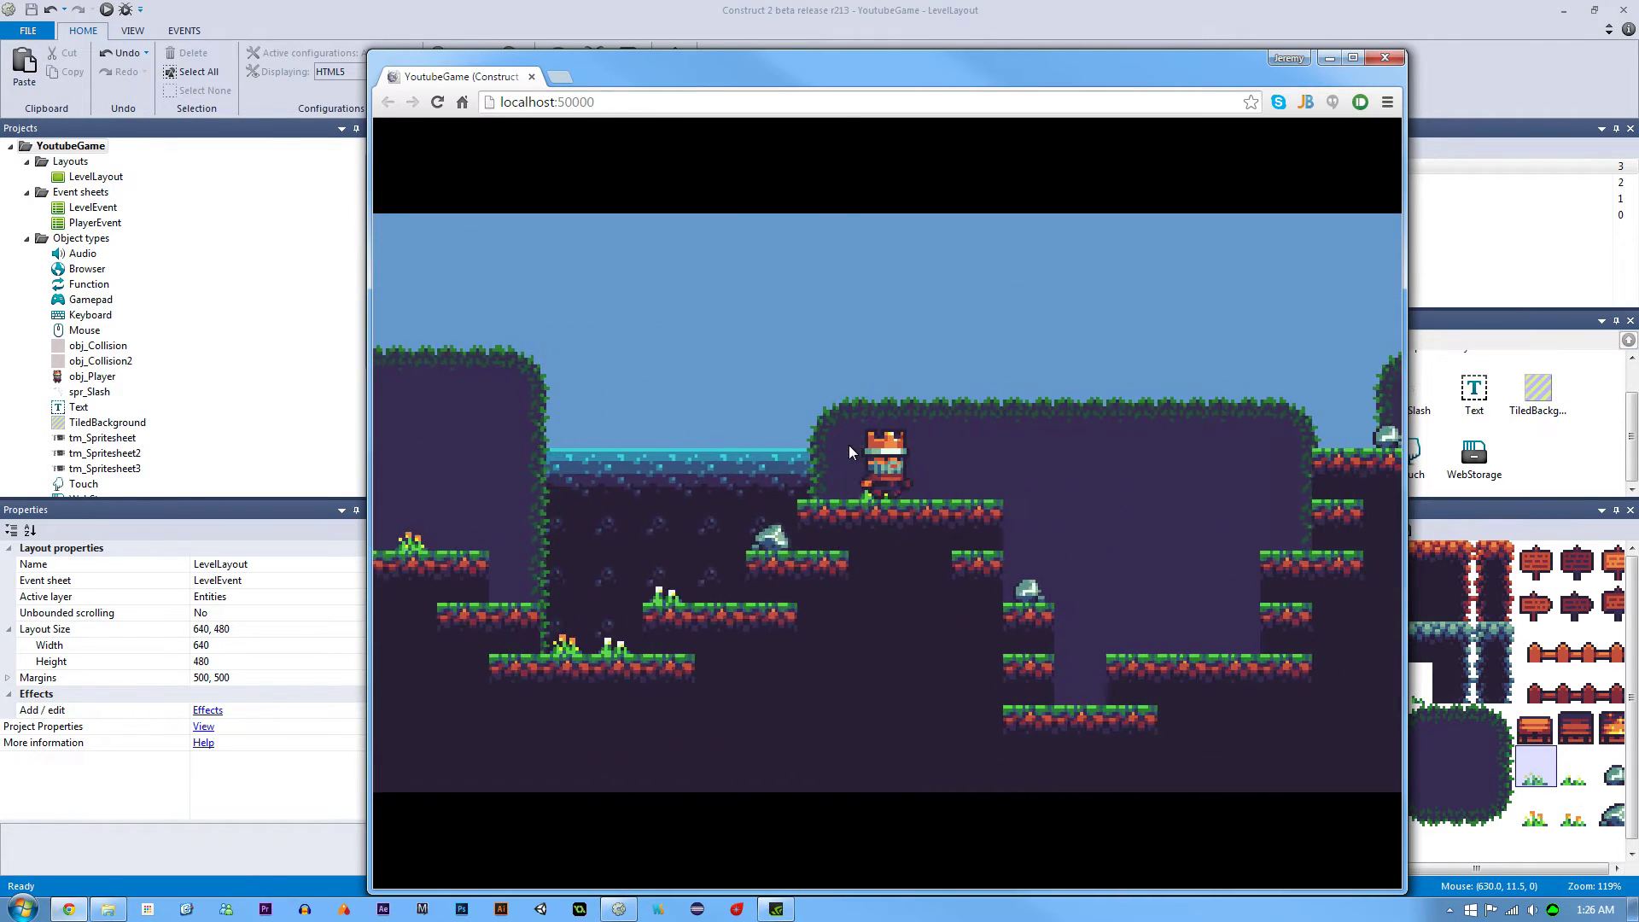
key(Up)
key(Right)
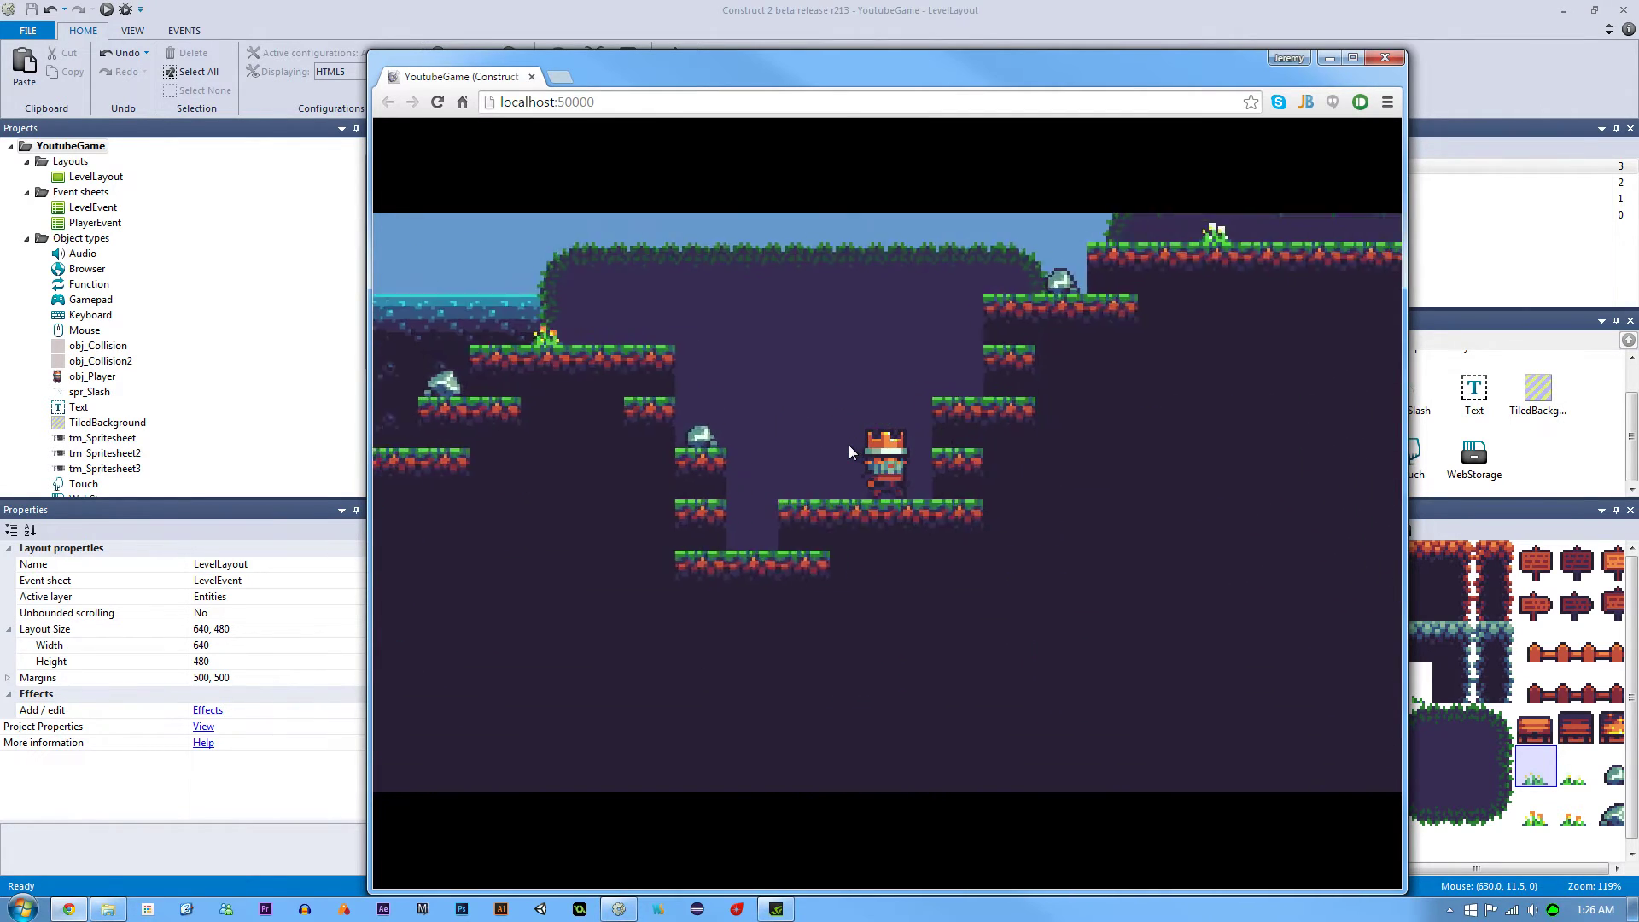
key(Up)
key(Right)
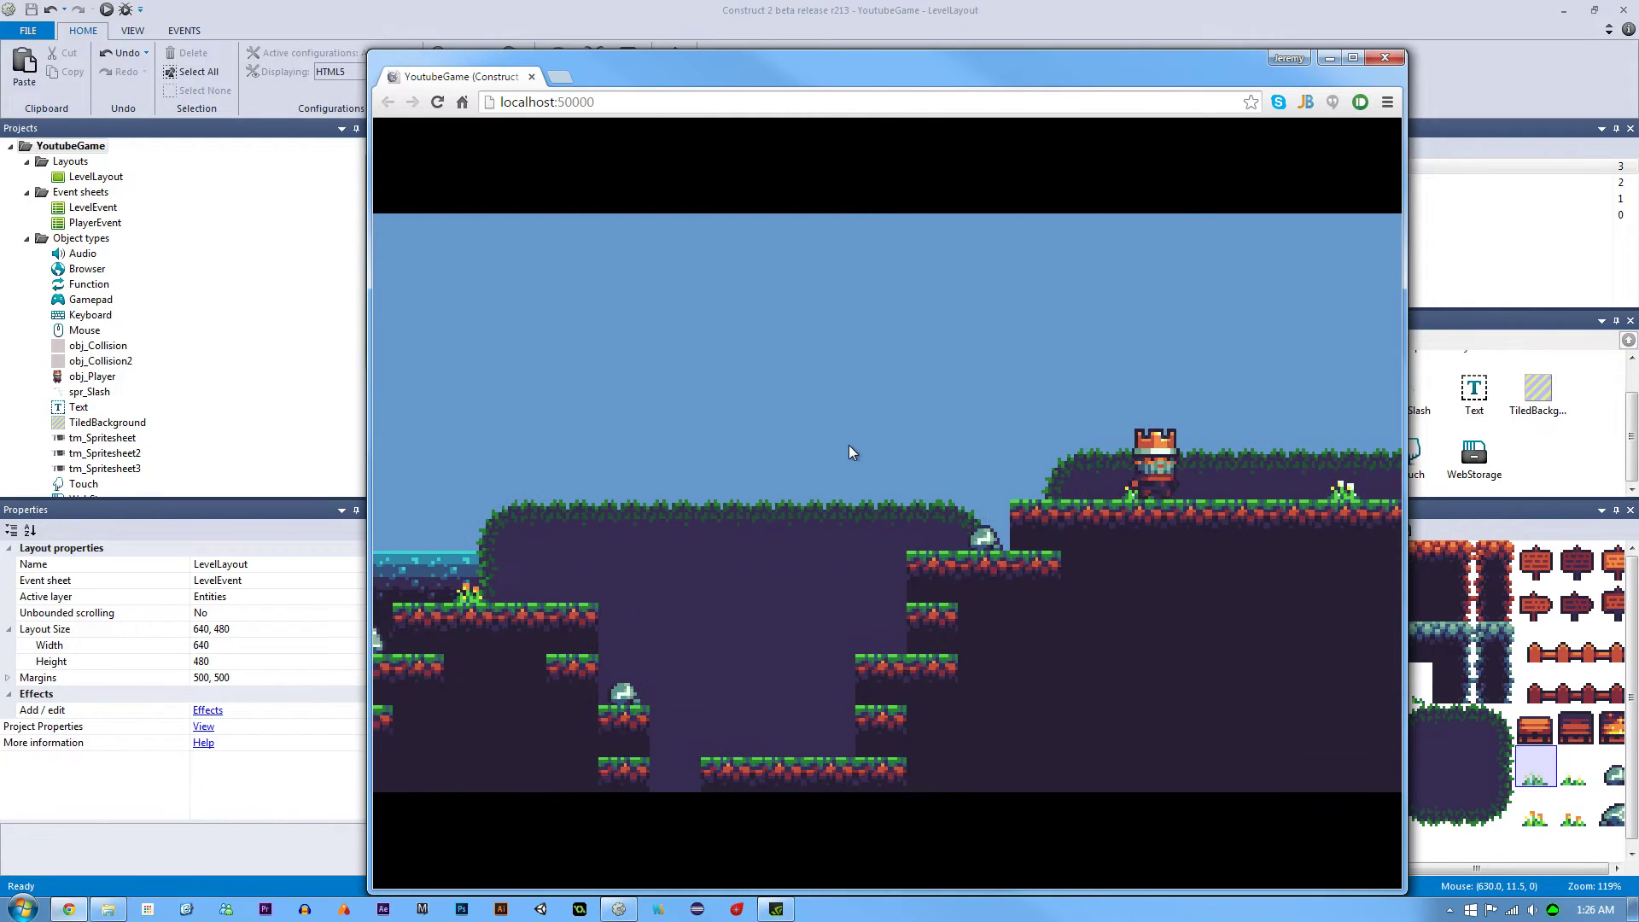
key(Left)
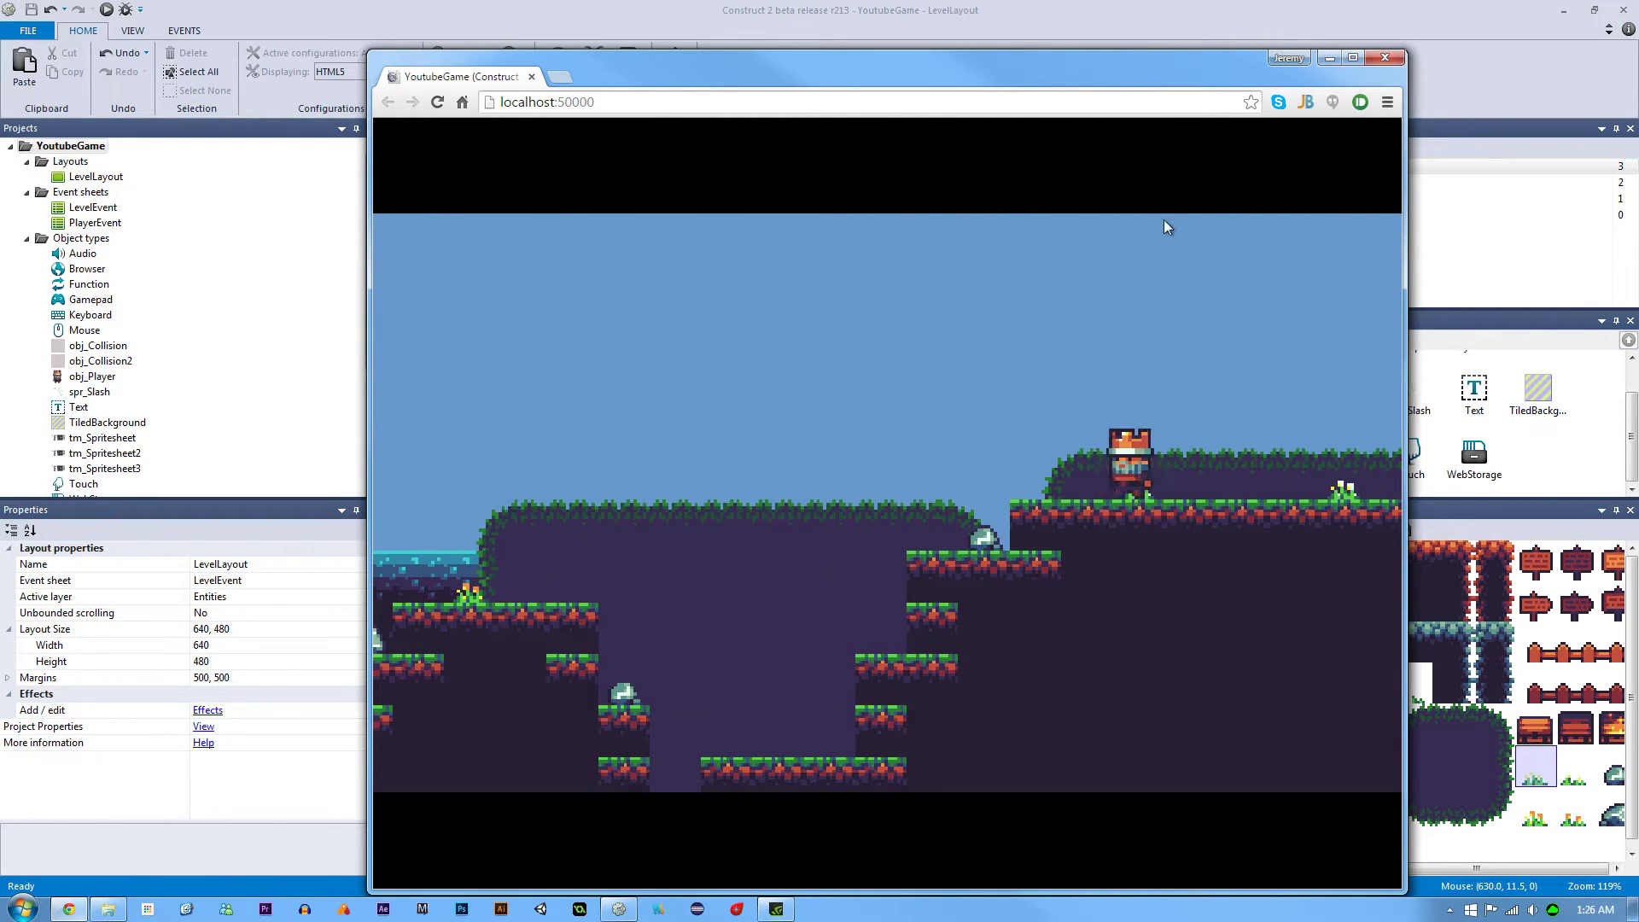
click(1385, 57)
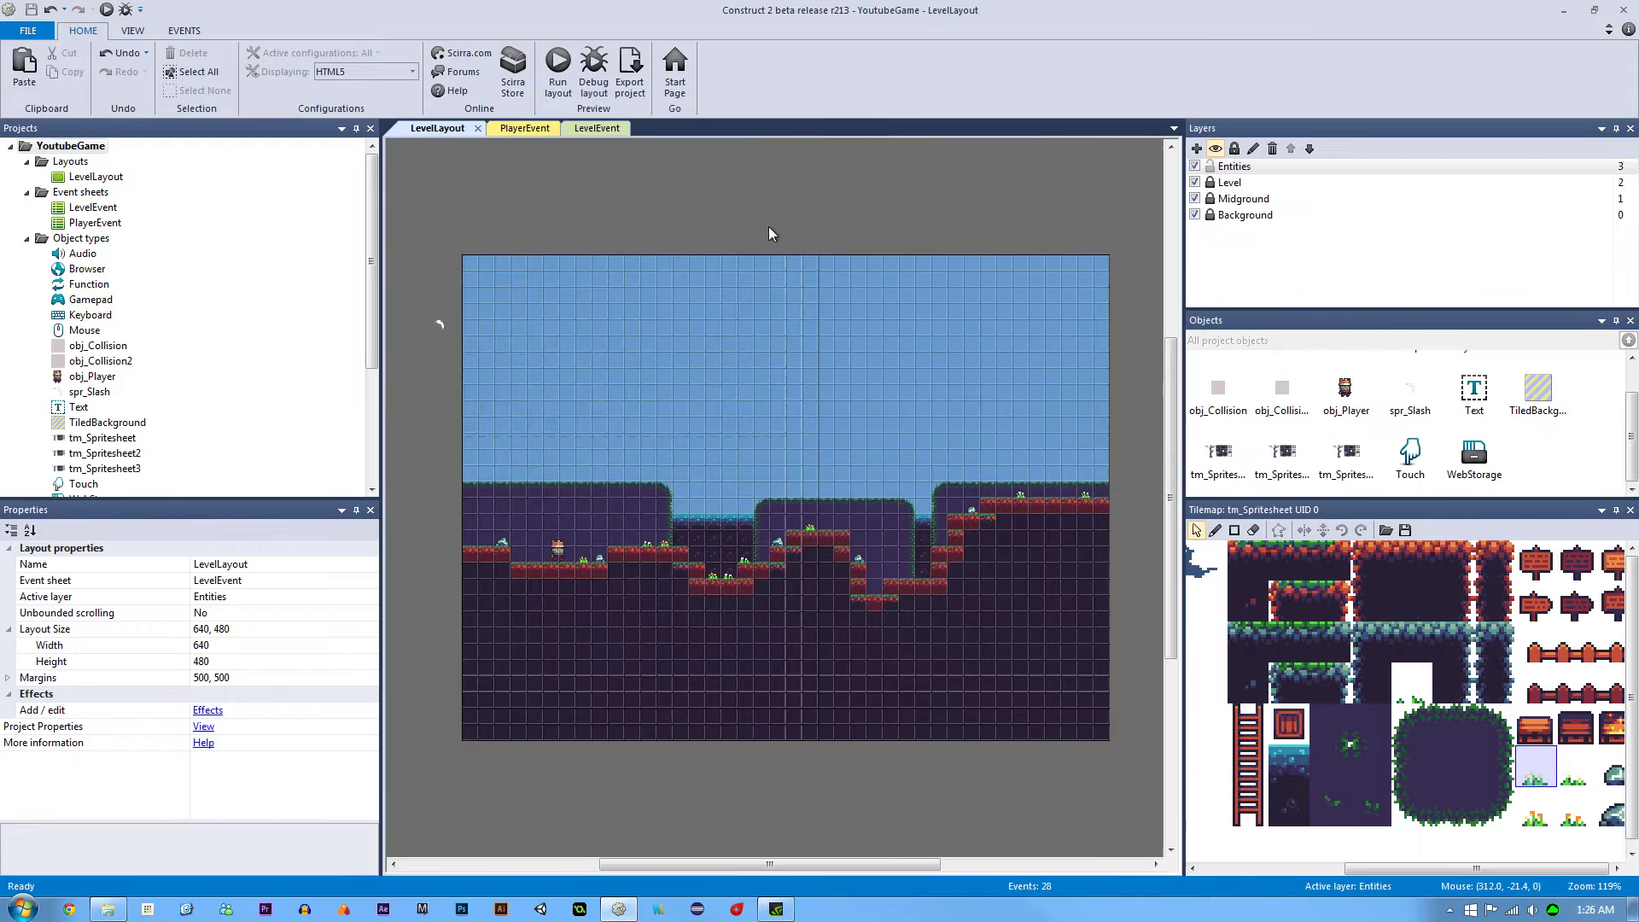
Examine the properties of the Background, Midground and Level layers
ctrl+scroll(775, 228, up, 3)
ctrl+scroll(709, 434, down, 2)
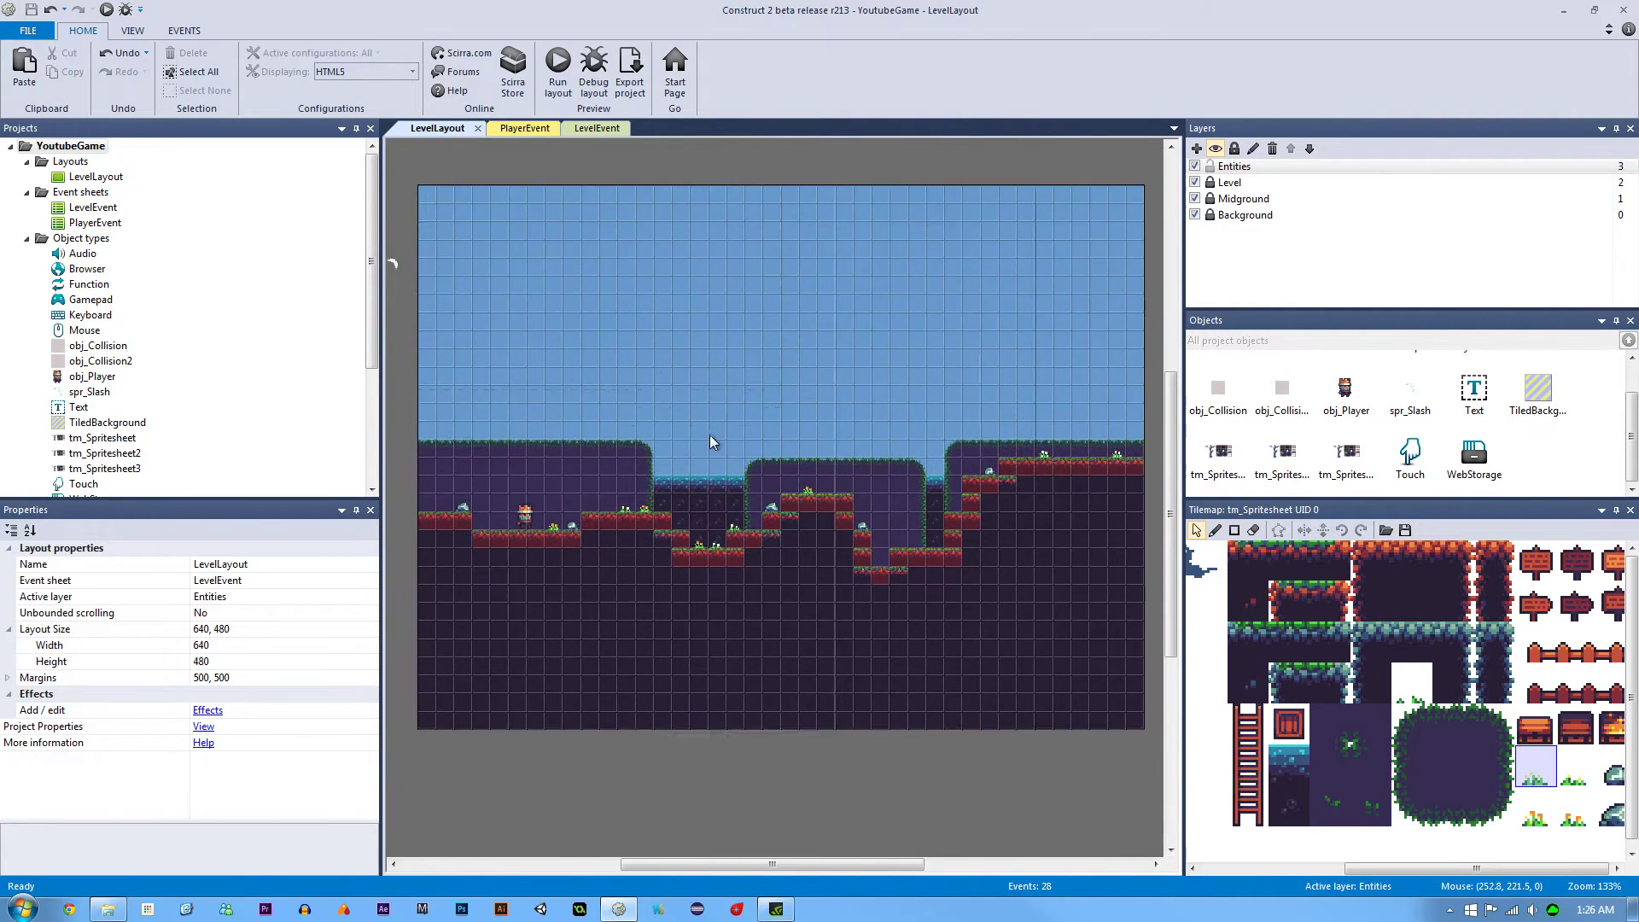
ctrl+scroll(867, 285, down, 2)
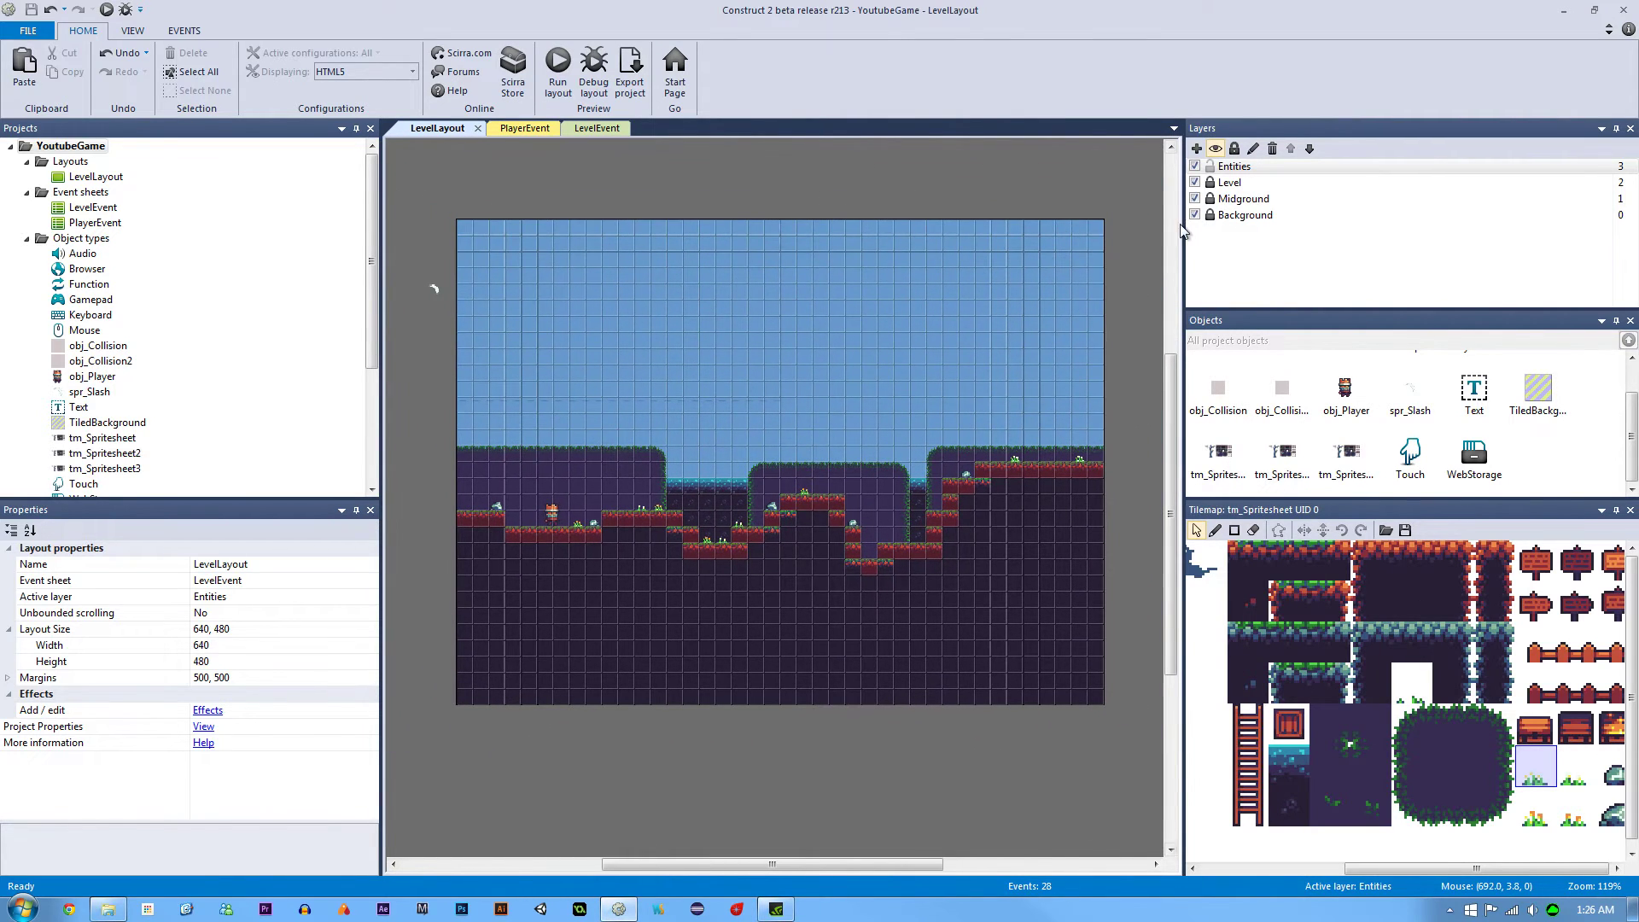
click(1238, 217)
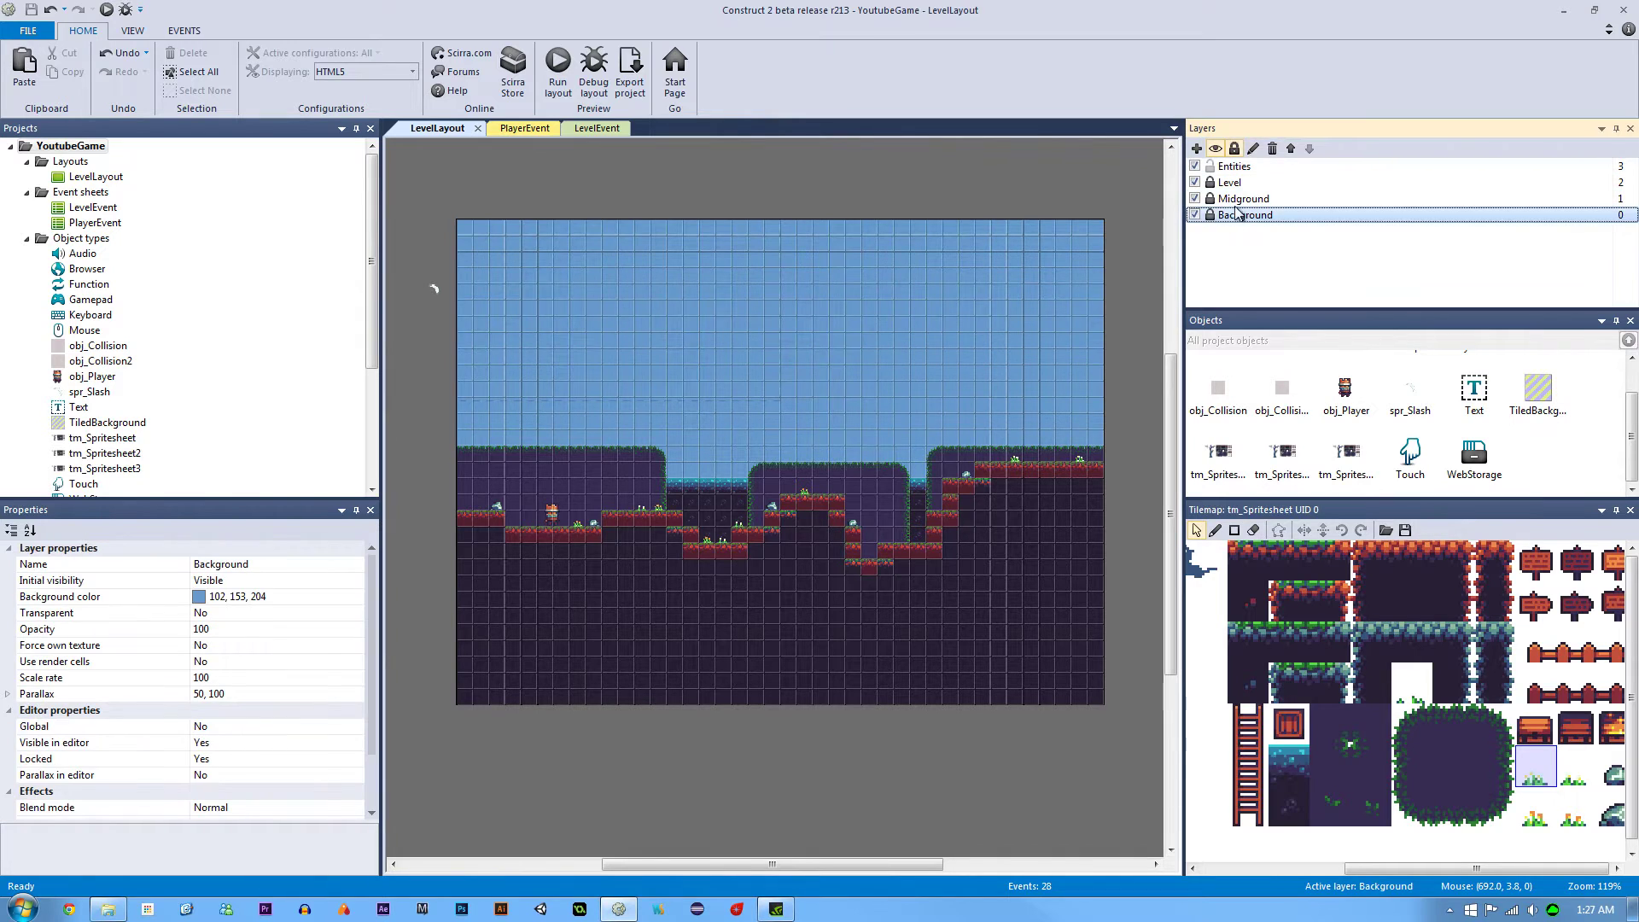
click(1230, 202)
click(1228, 184)
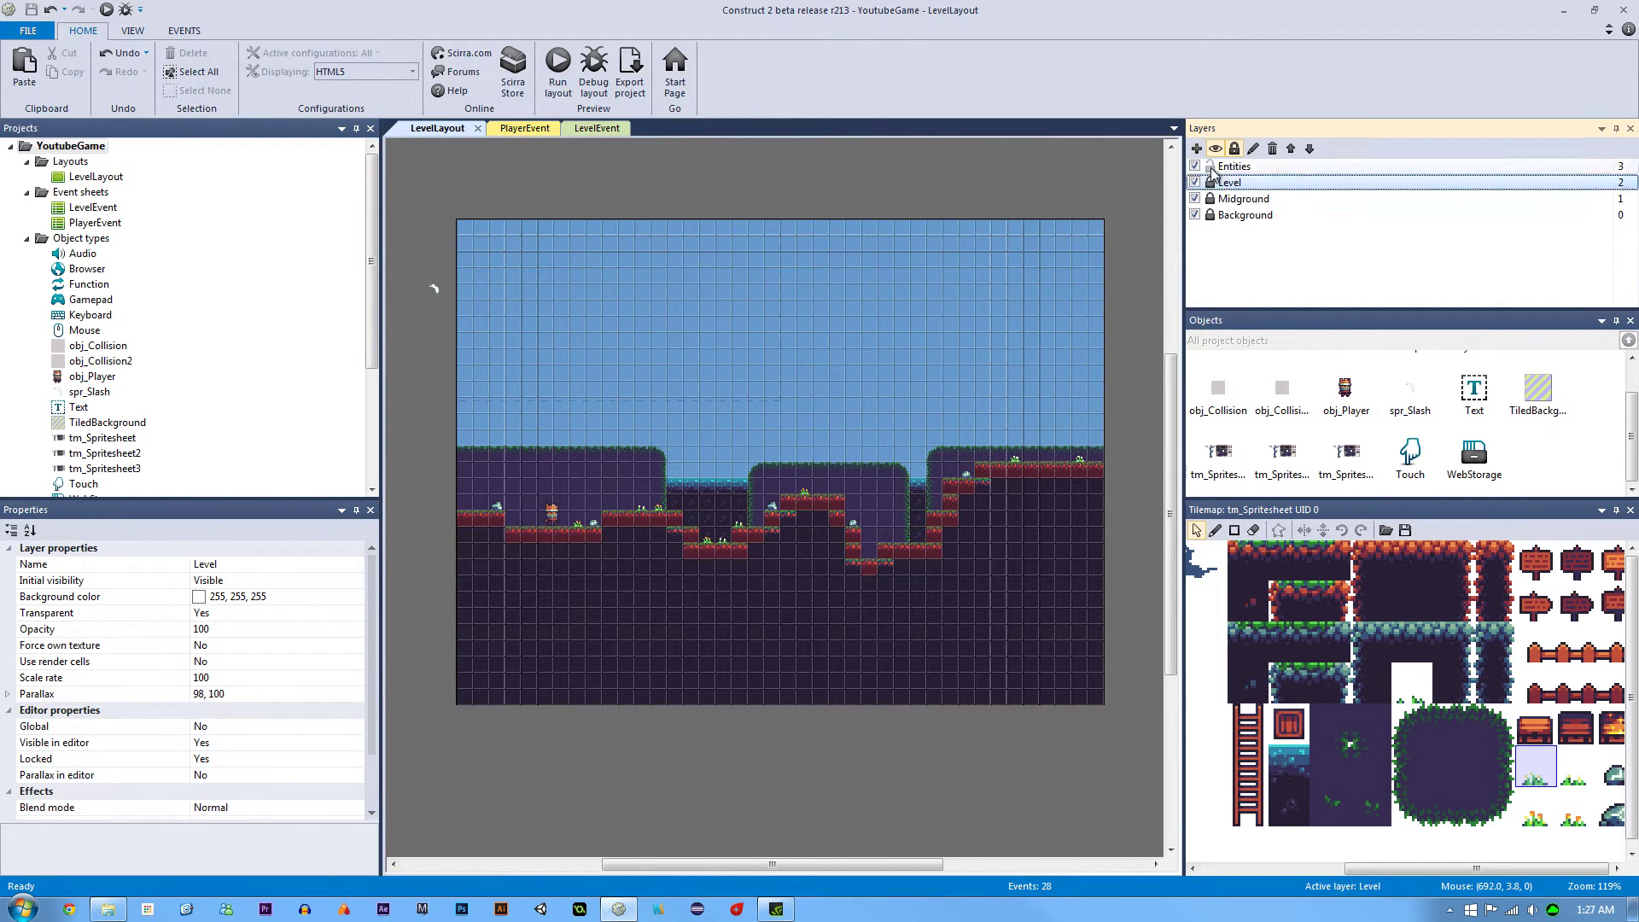
Lock the Entities layer and hide the Entities, Level and Midground layers so only Background is shown
click(1211, 167)
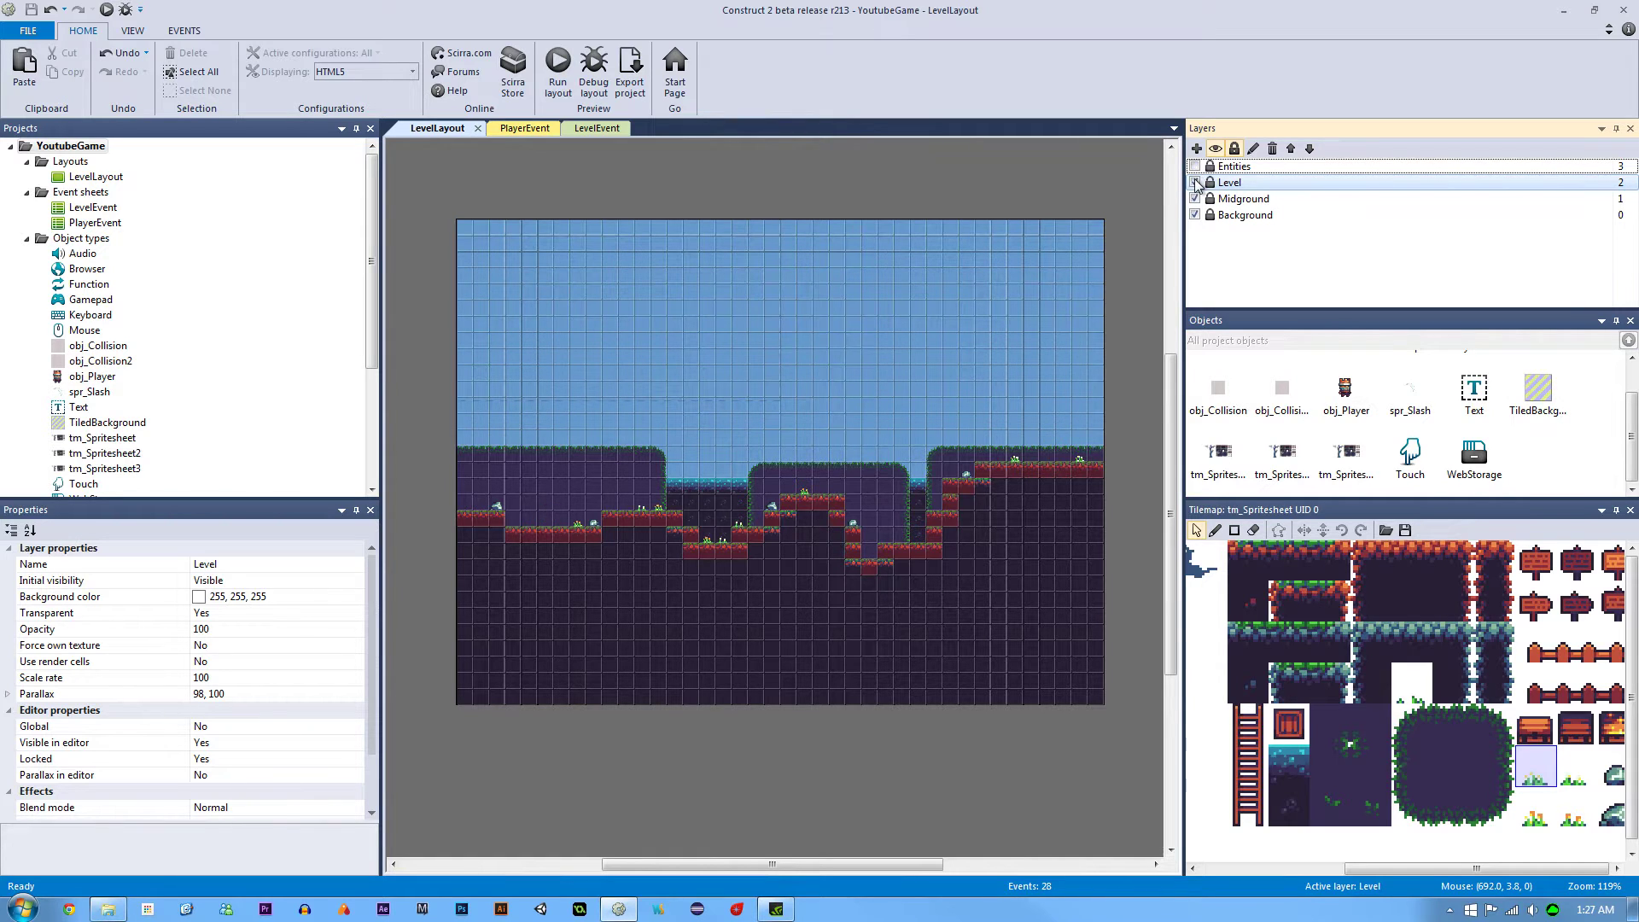
click(1196, 183)
click(1196, 183)
click(1196, 199)
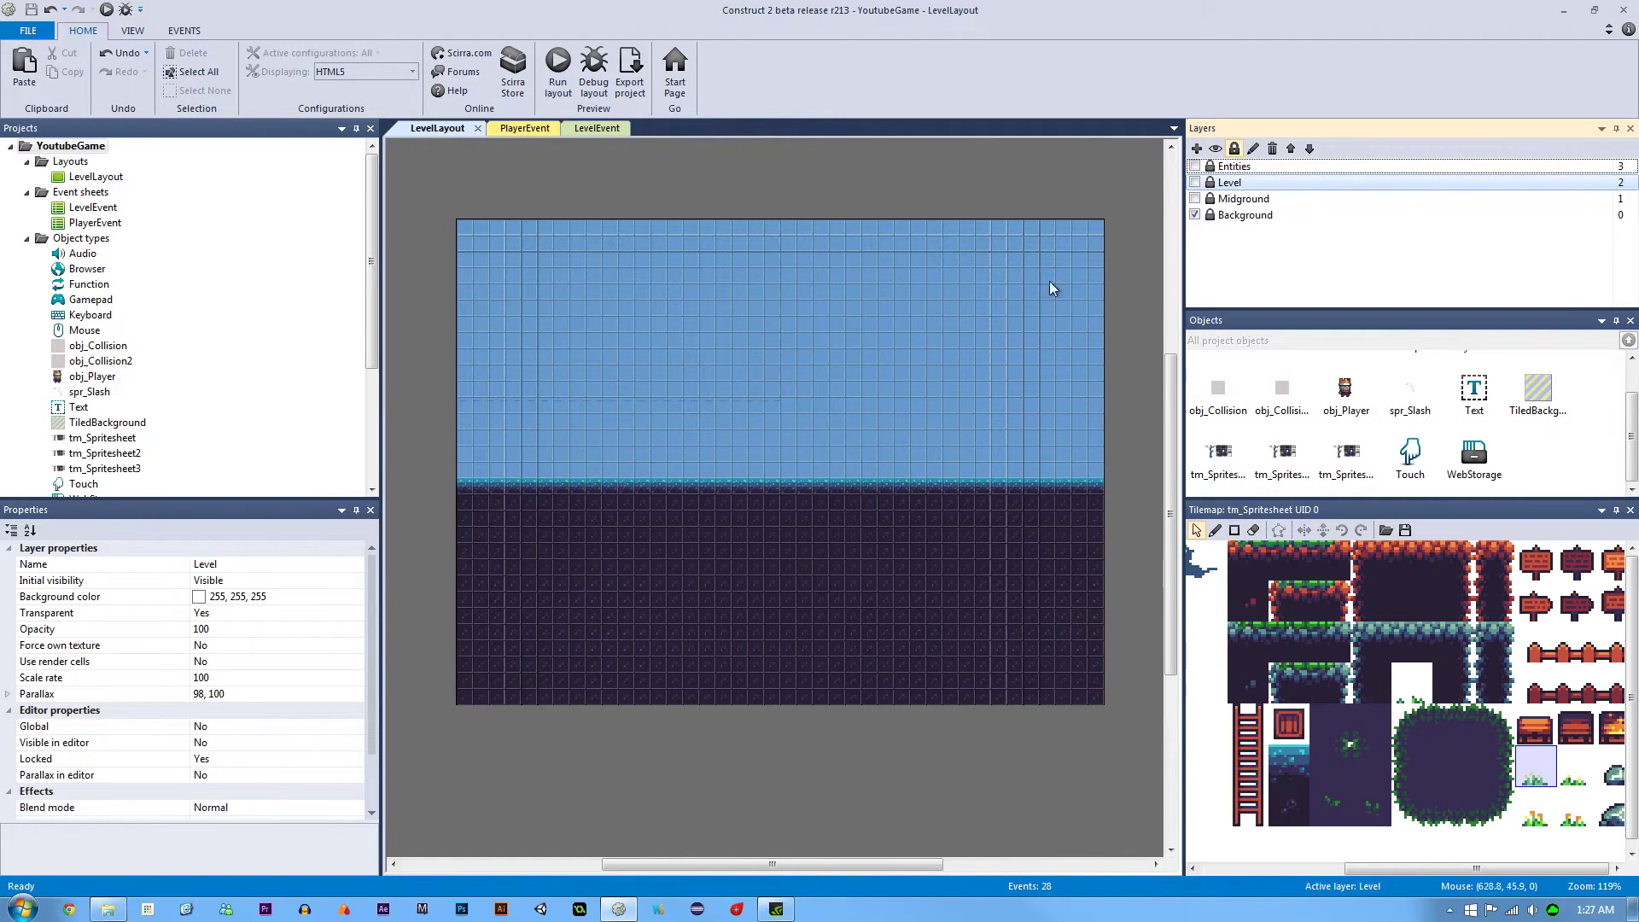
Unlock the Background layer, make it the active layer and select its tilemap in the layout
click(632, 199)
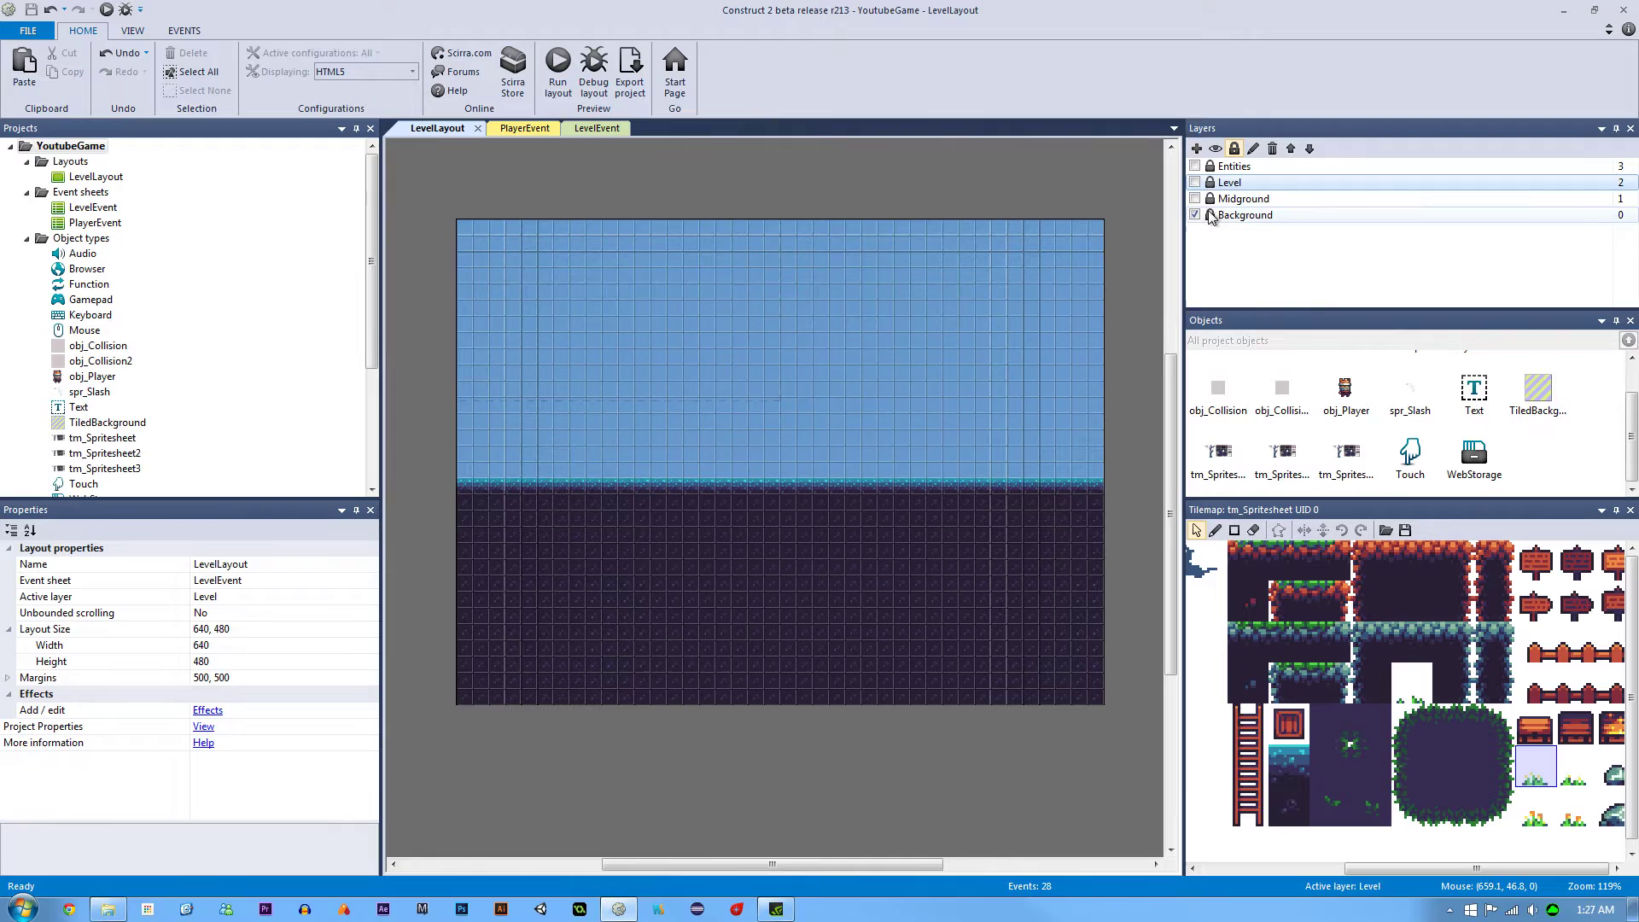
click(1241, 215)
click(885, 379)
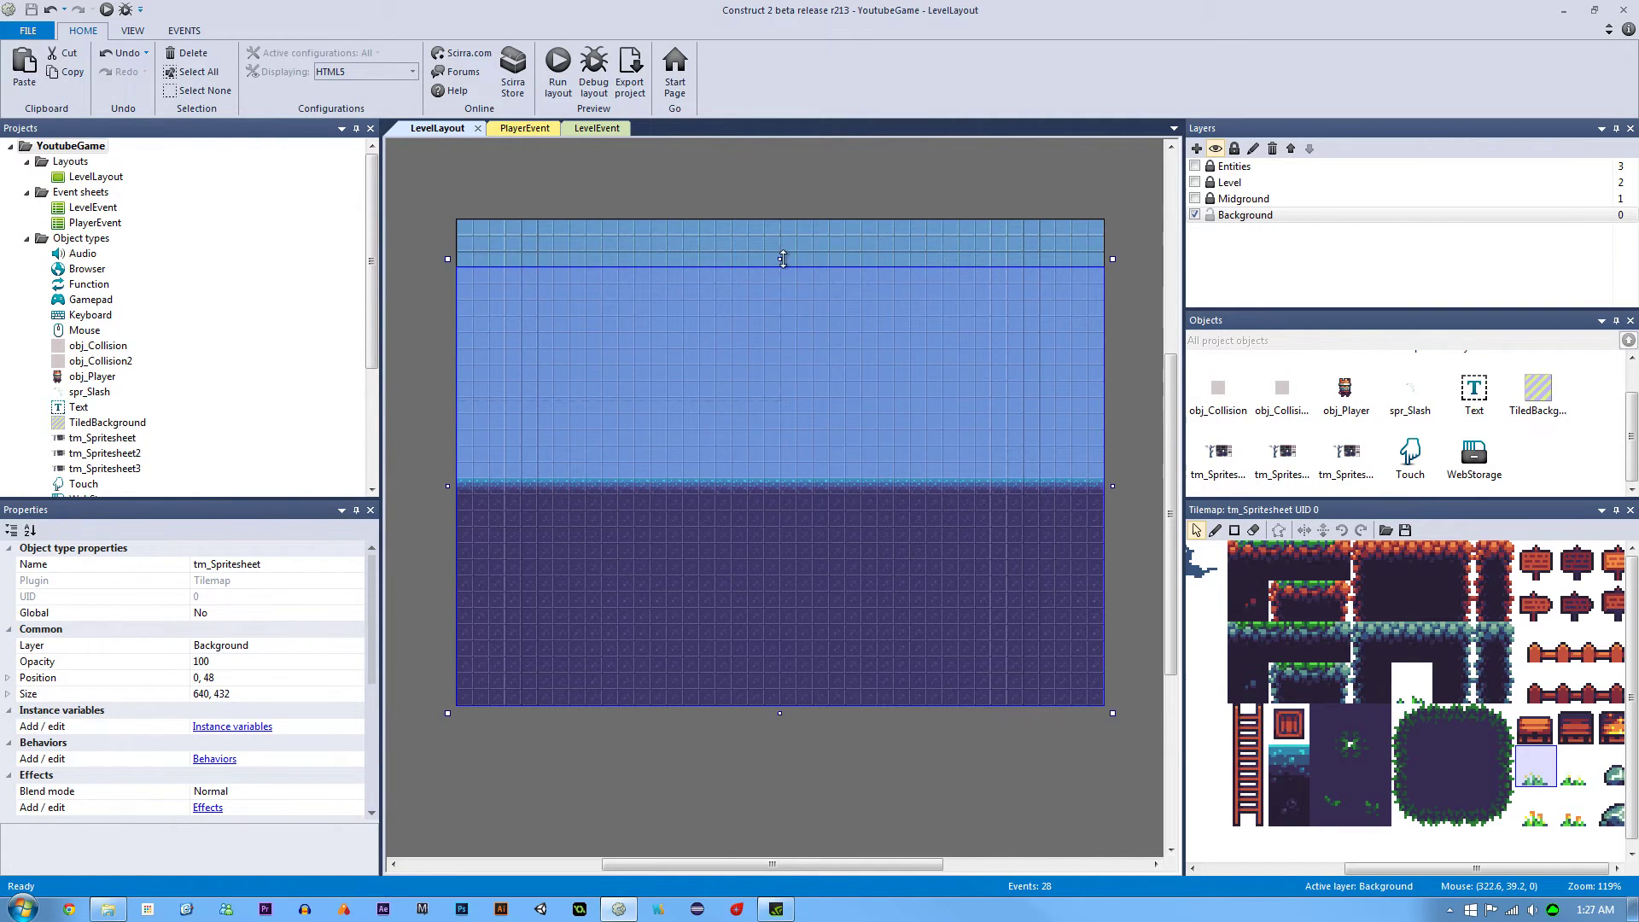
Try to resize the Background tilemap from its upper edge, undo the last two edits and reselect the tilemap
mouse_move(783, 258)
mouse_down()
mouse_move(787, 211)
mouse_move(787, 254)
mouse_up()
key(ctrl+z)
key(ctrl+z)
click(785, 206)
click(841, 318)
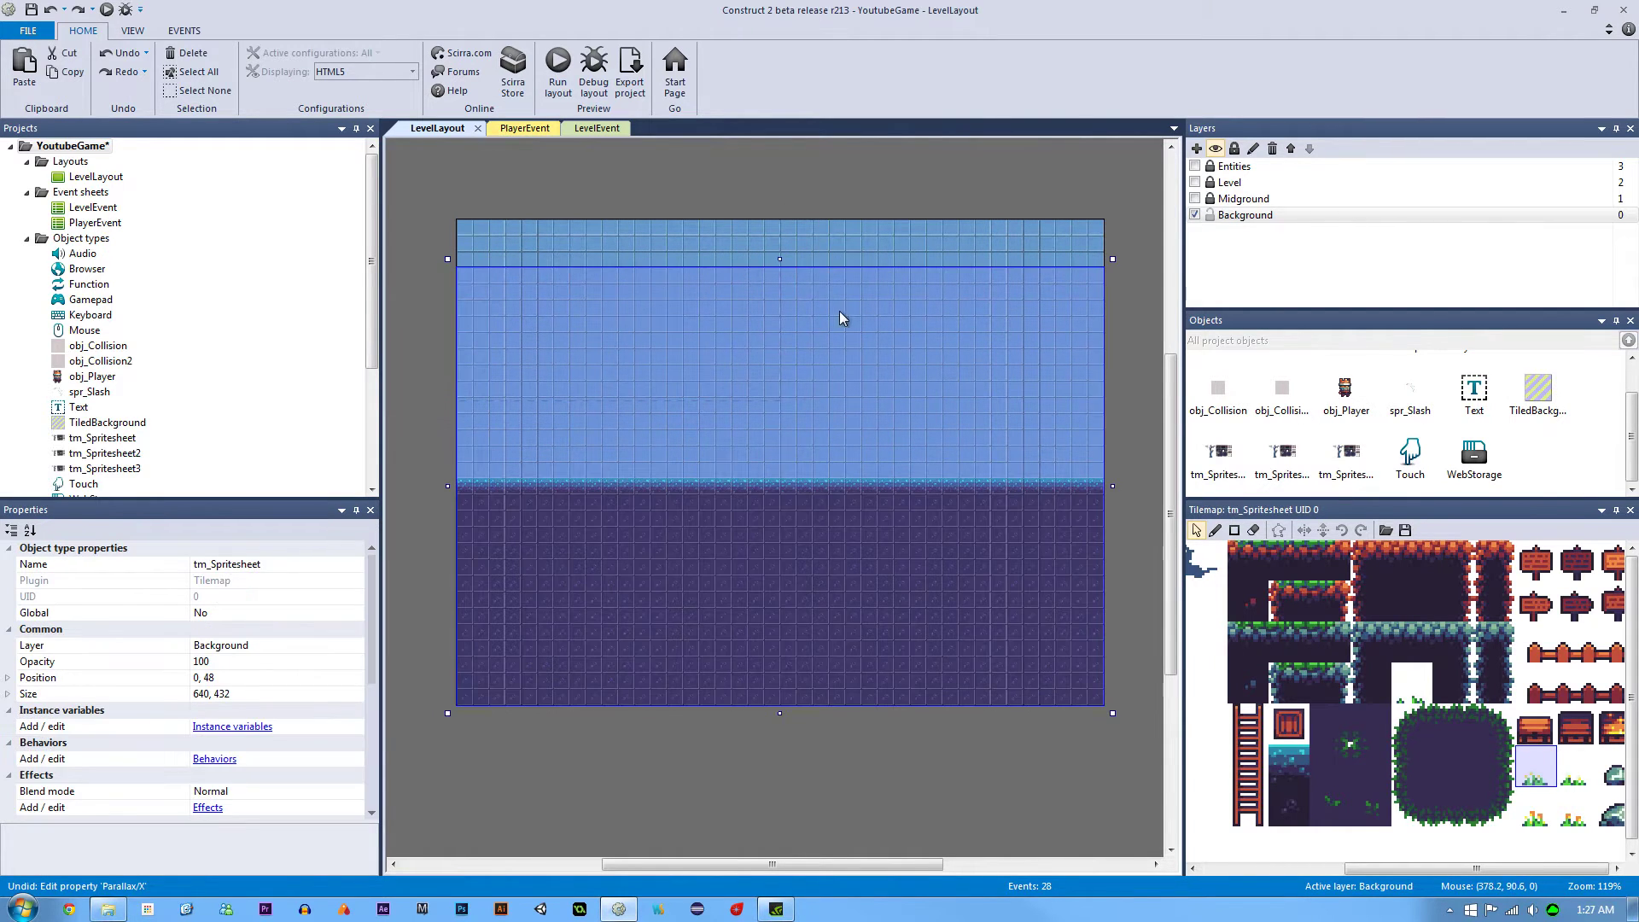
drag(786, 261, 750, 207)
click(749, 207)
click(773, 373)
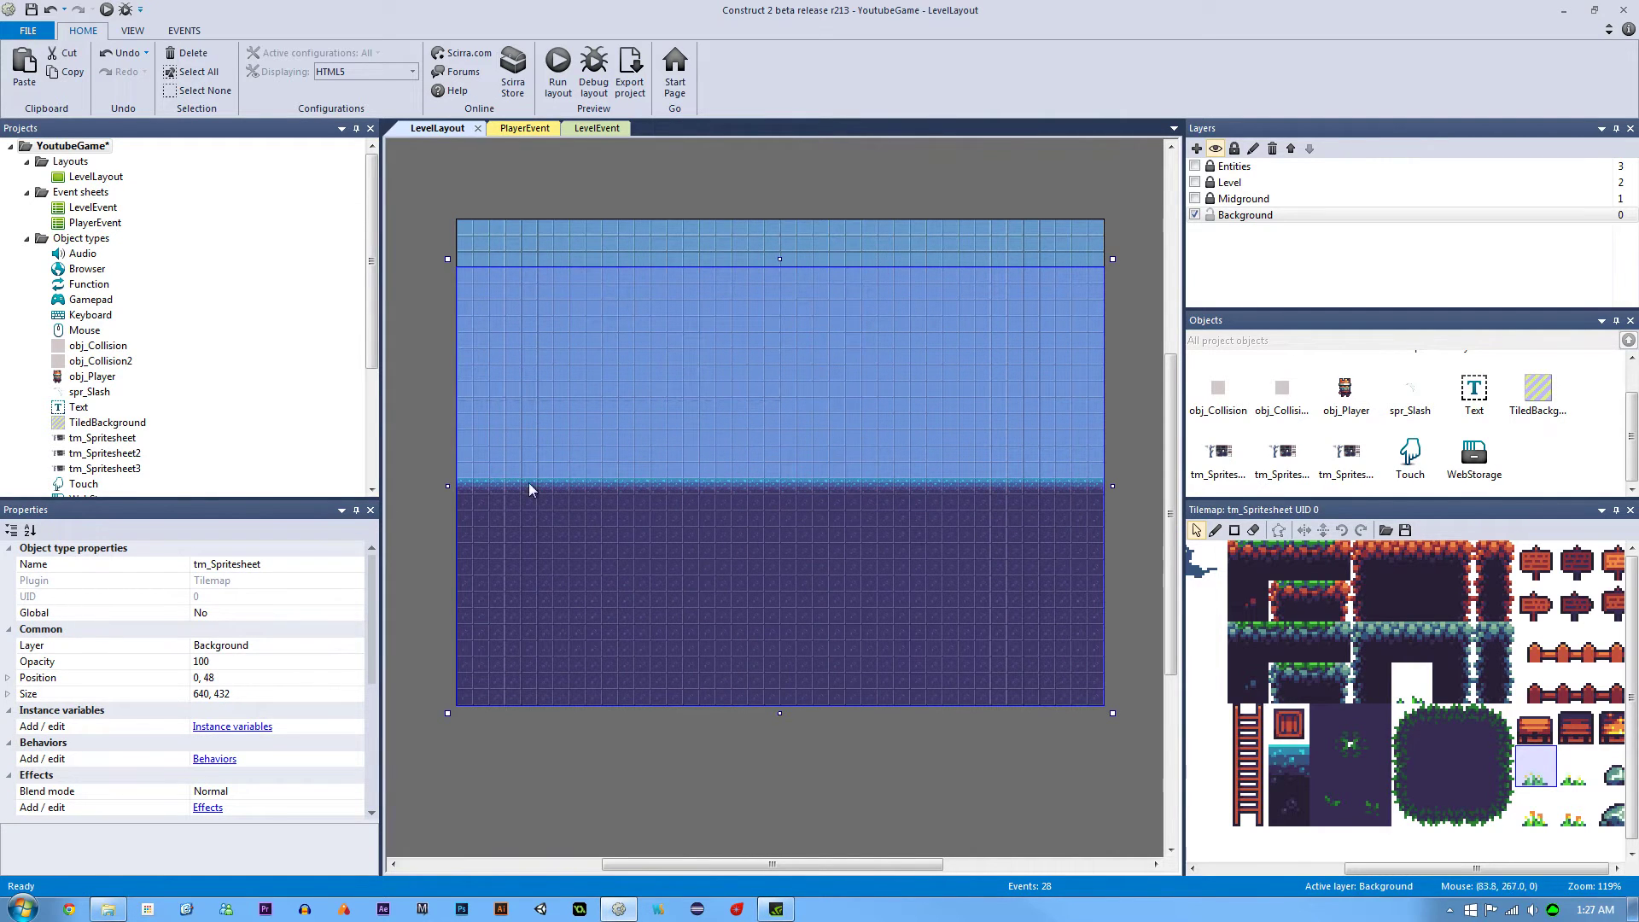
Reselect the Background tilemap and view the large tree tiles in its tileset
click(460, 472)
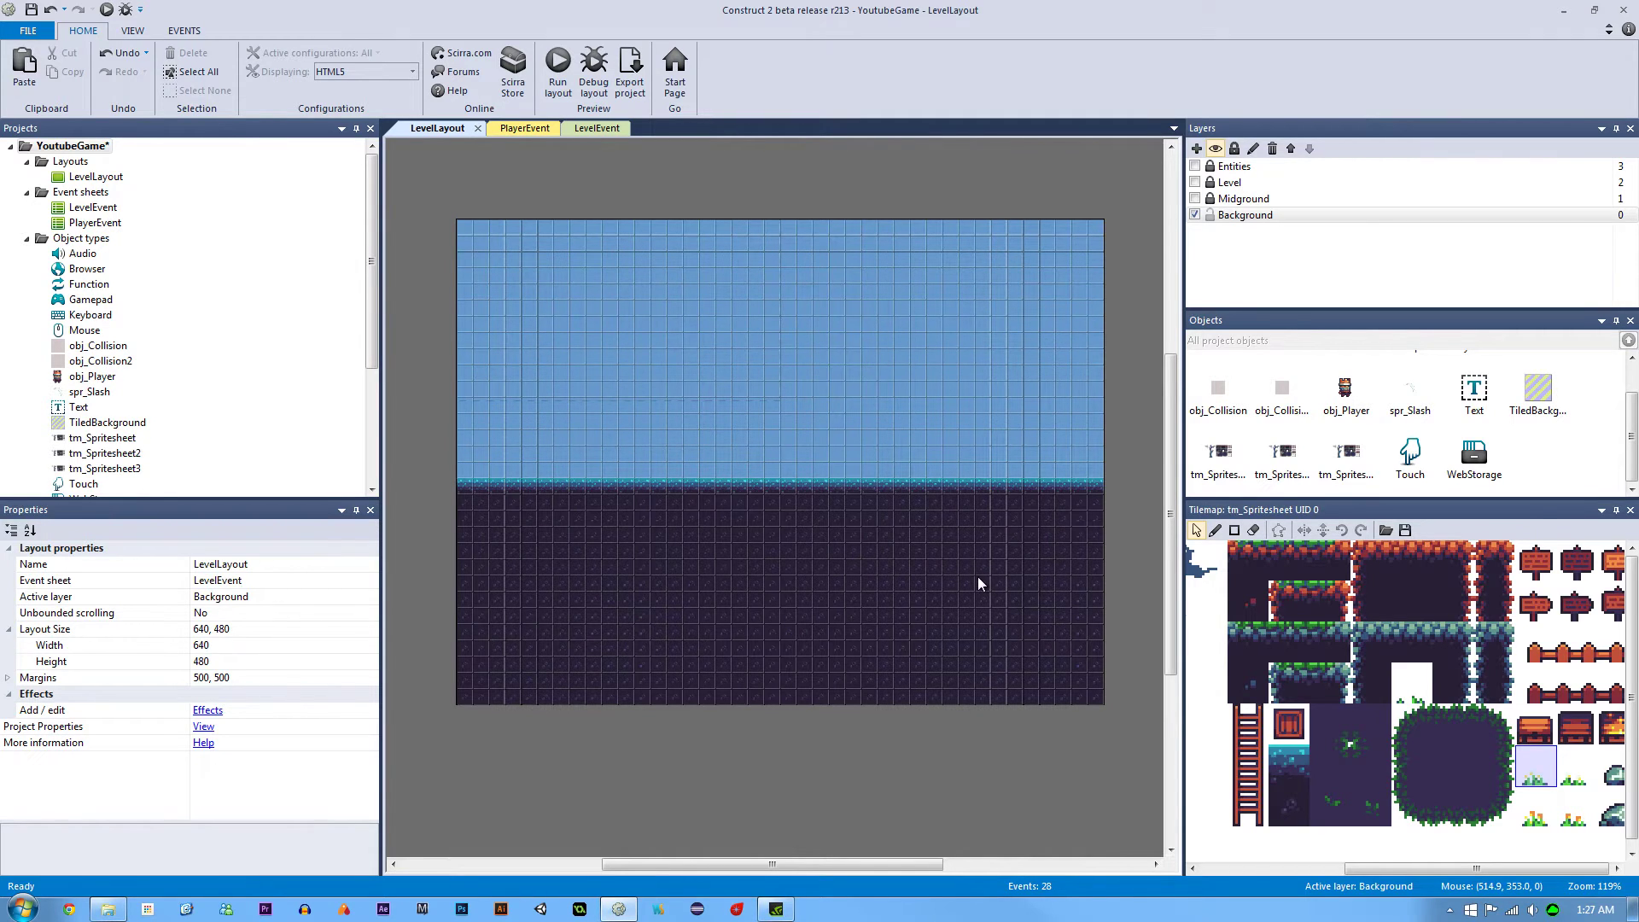
click(930, 557)
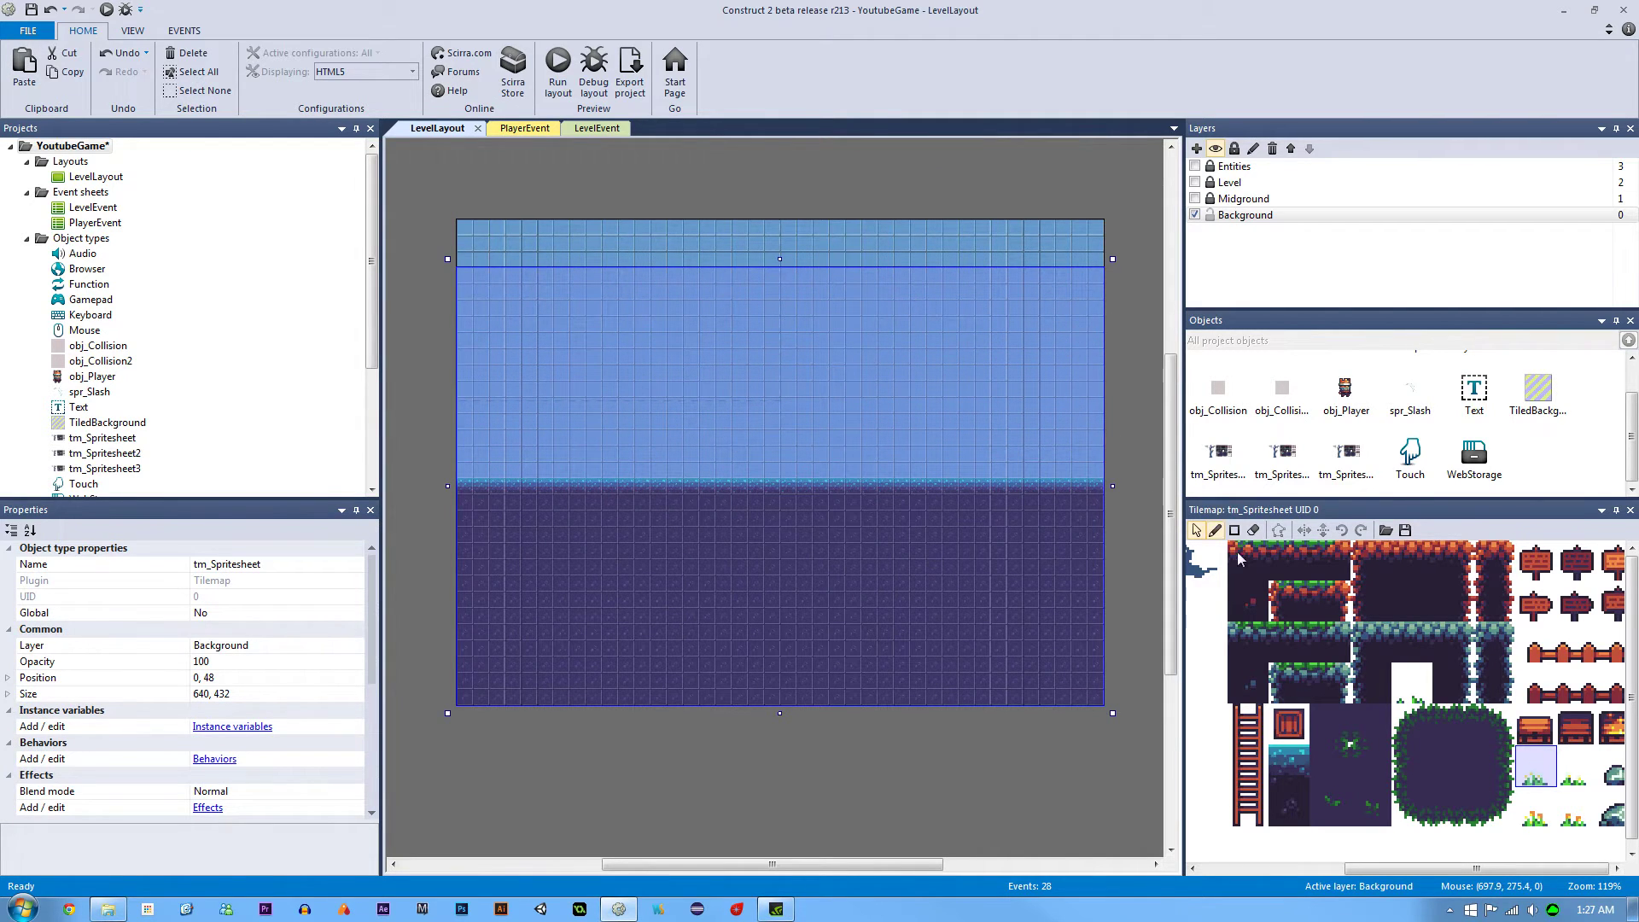
drag(1443, 864, 1285, 864)
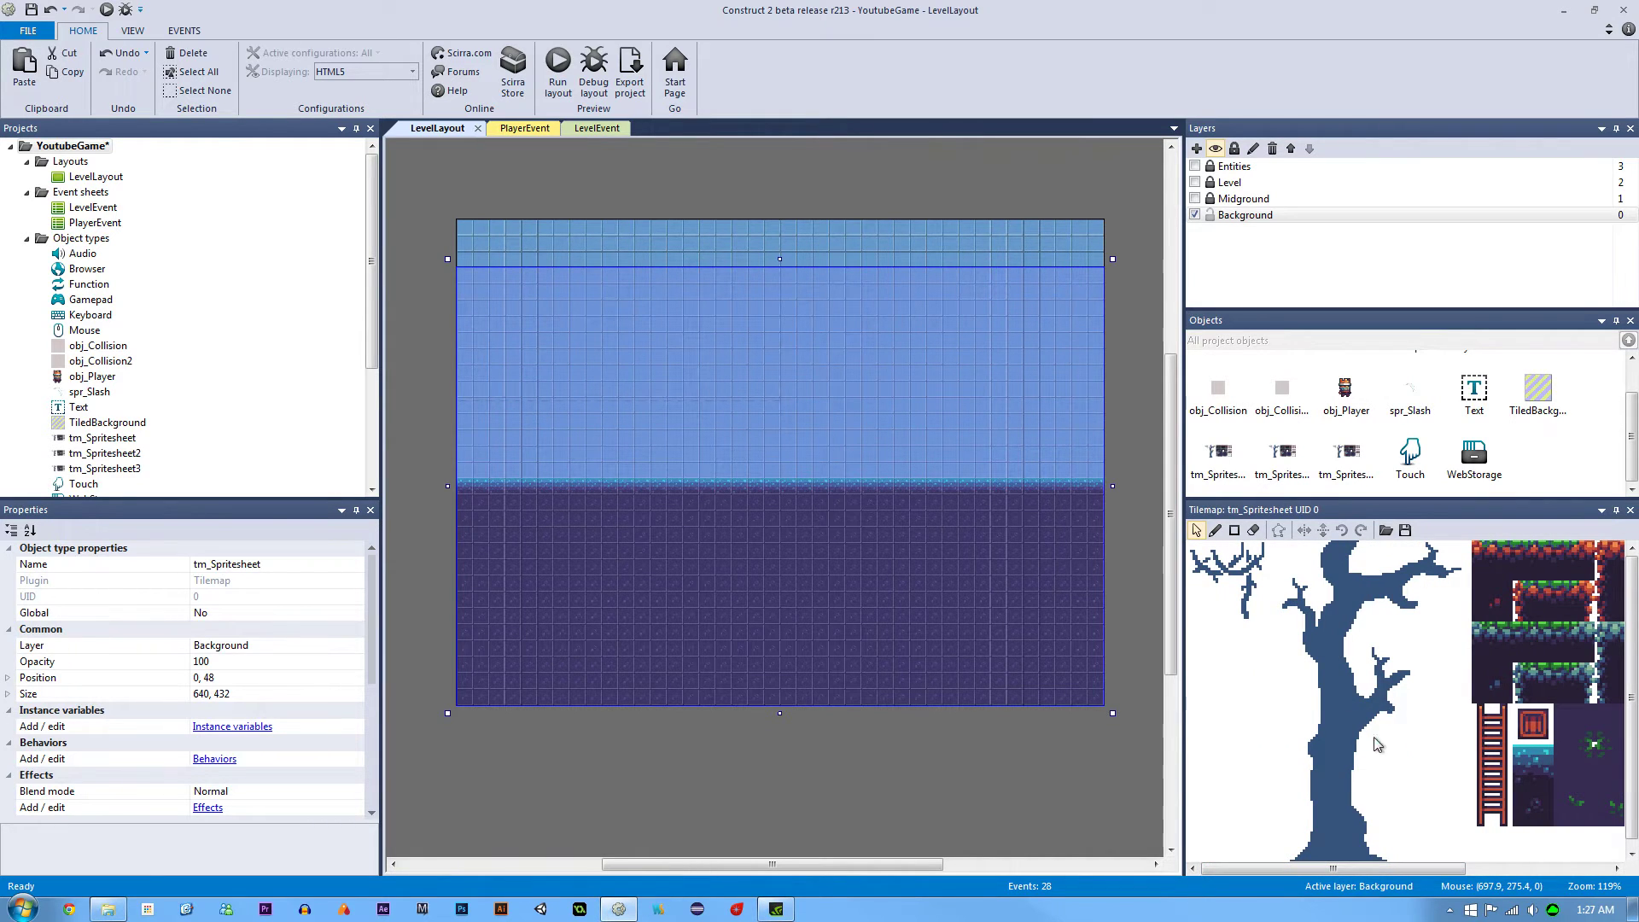
click(1154, 254)
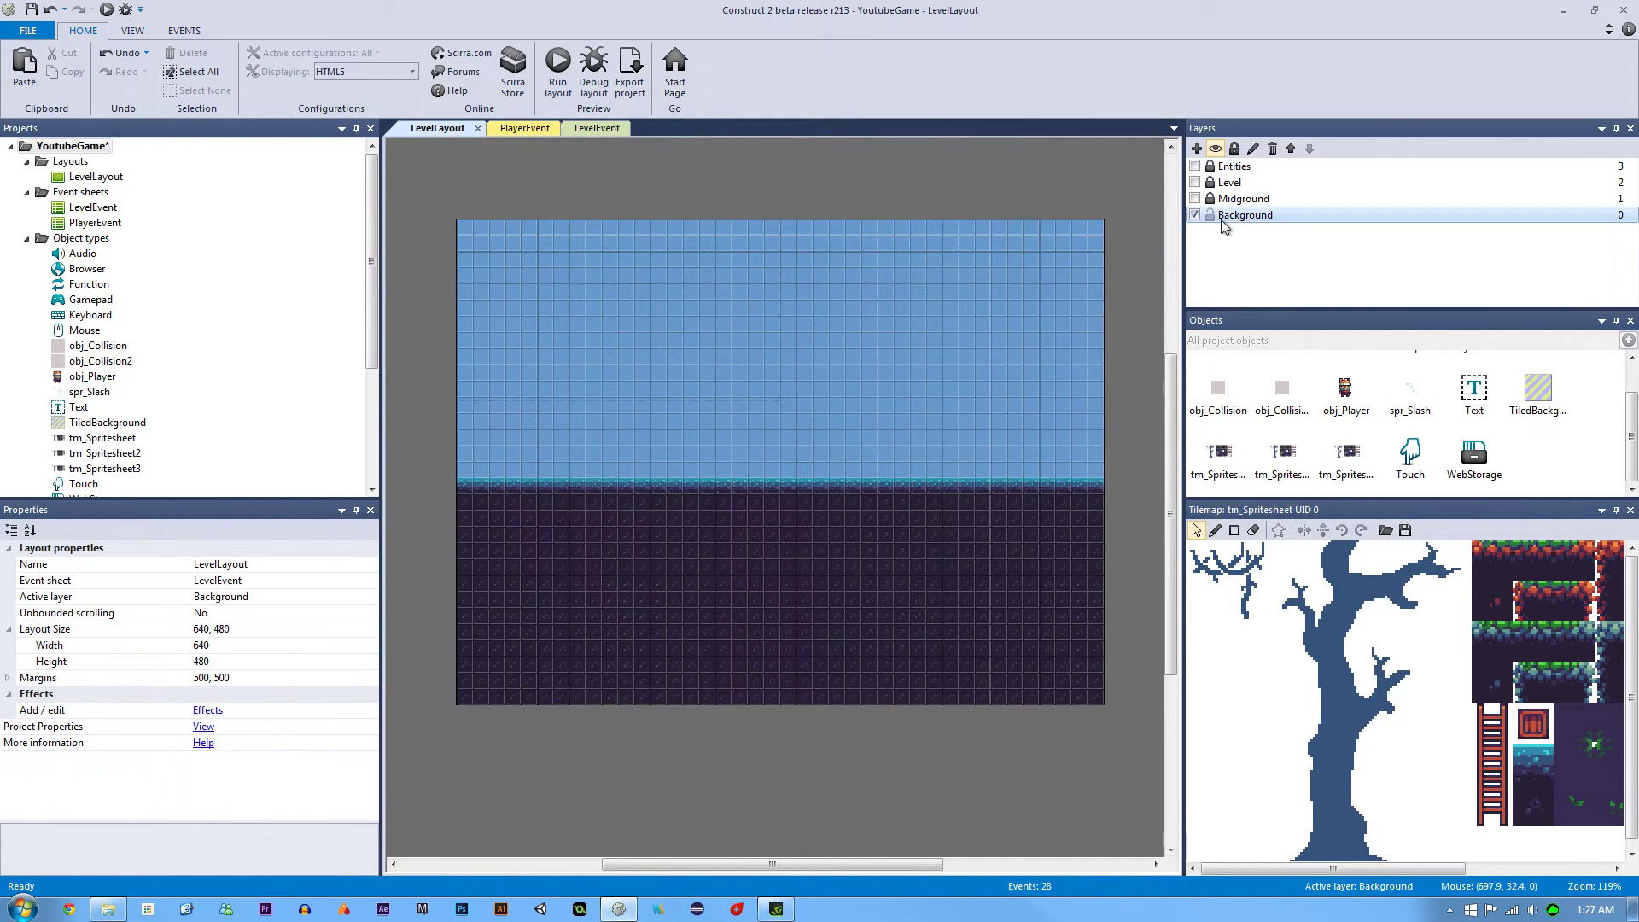
Expand the Background layer's Parallax property and review its X and Y scroll rates
click(1269, 215)
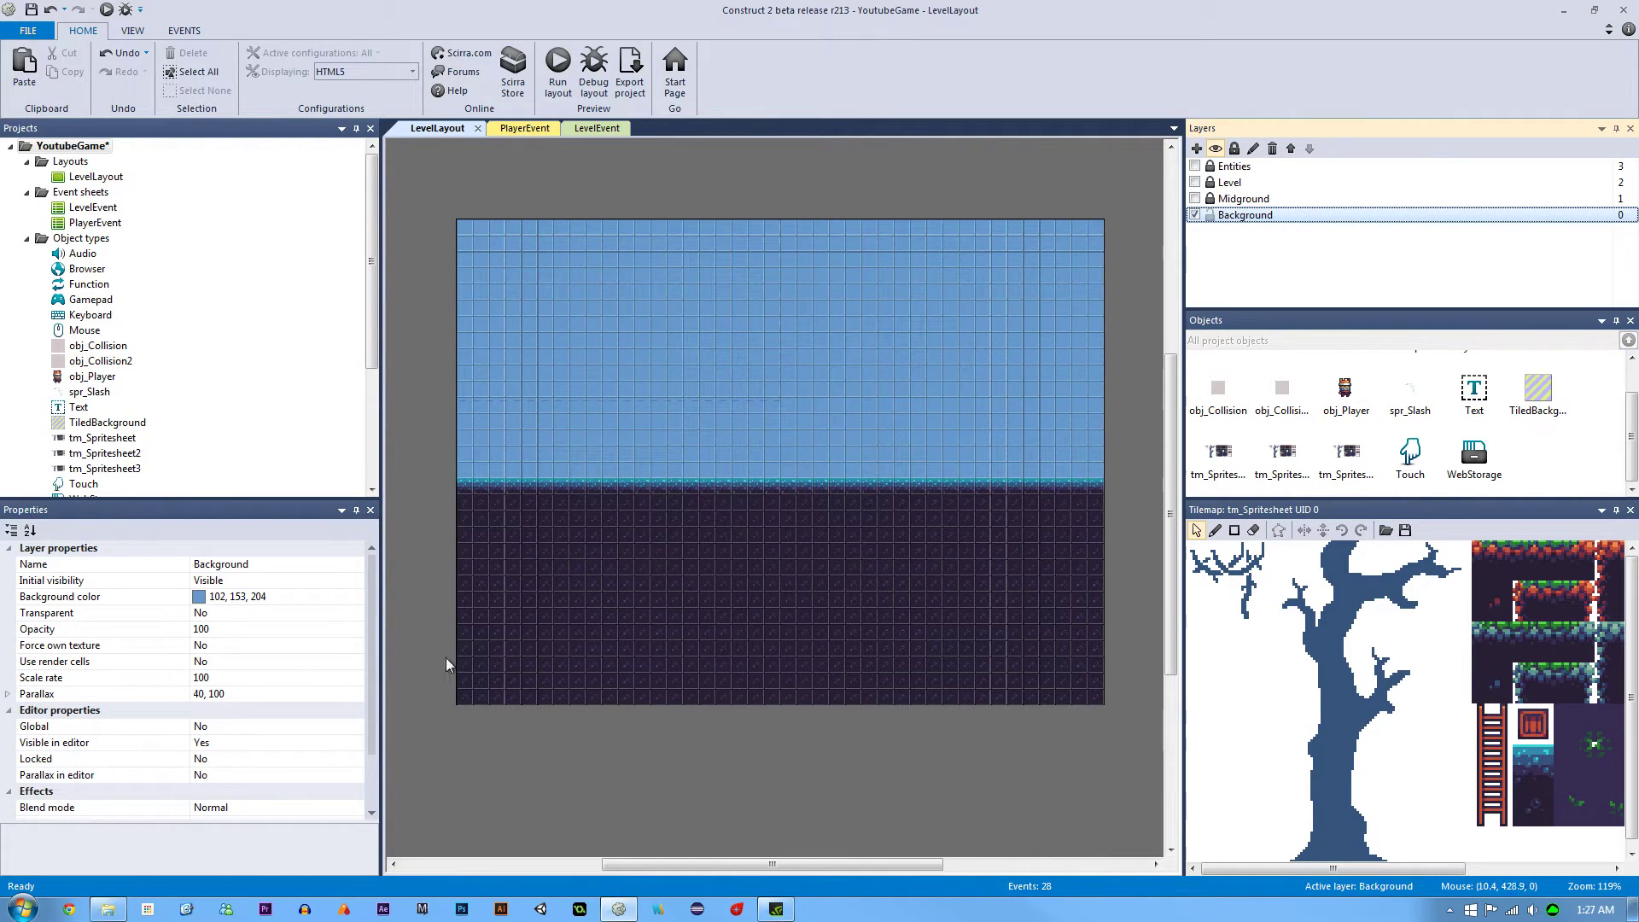
click(8, 694)
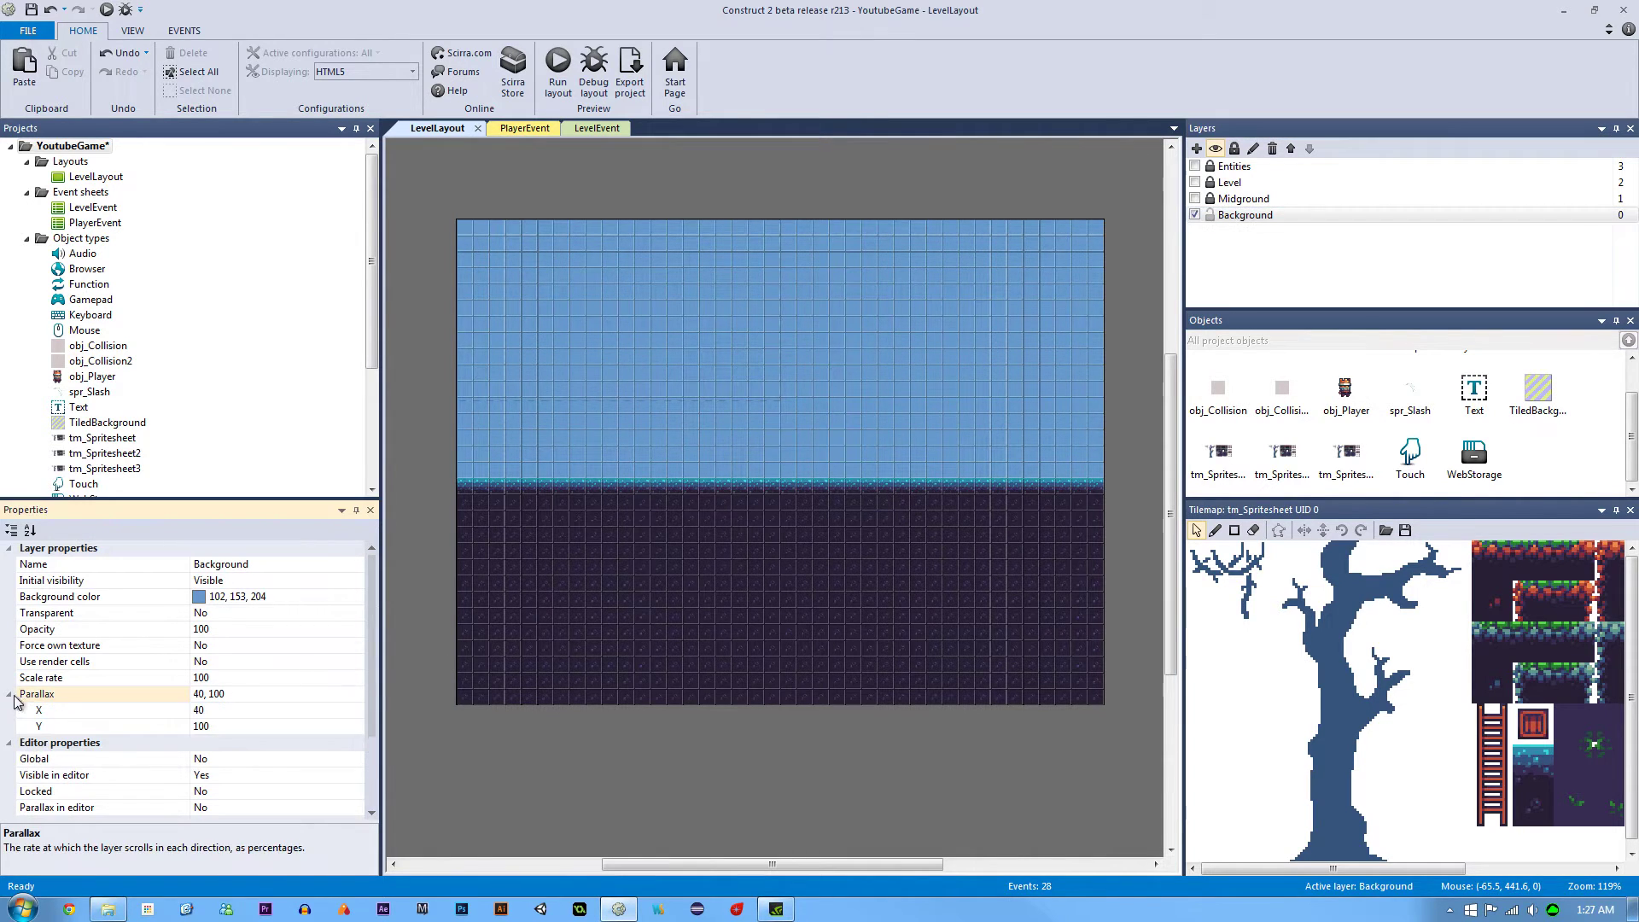
click(99, 714)
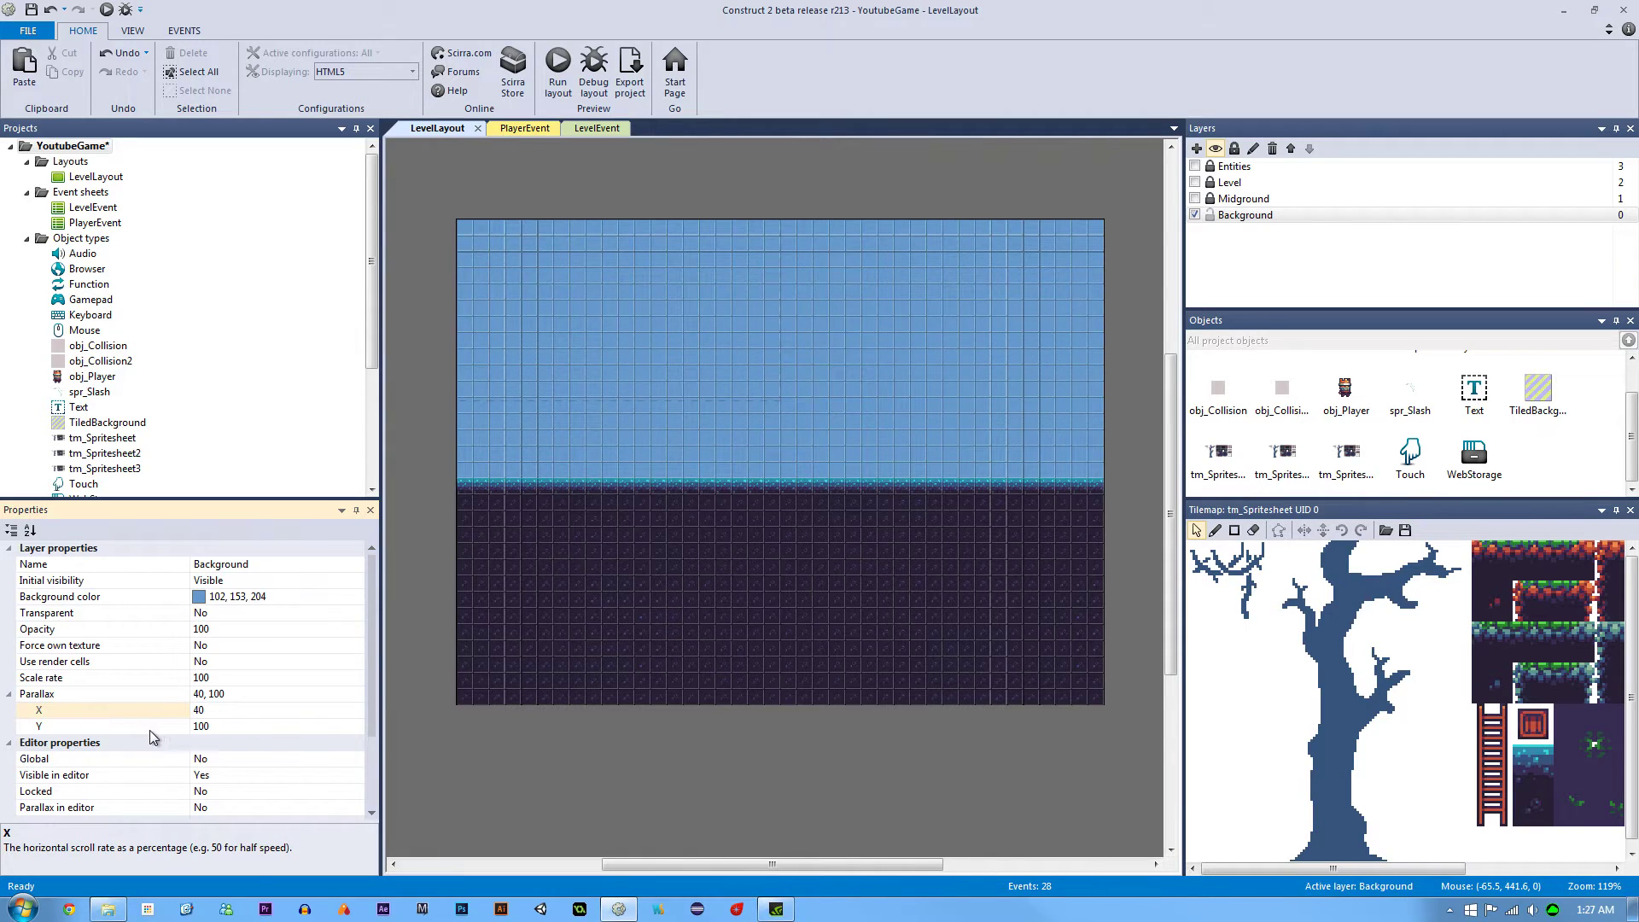
click(150, 729)
click(118, 714)
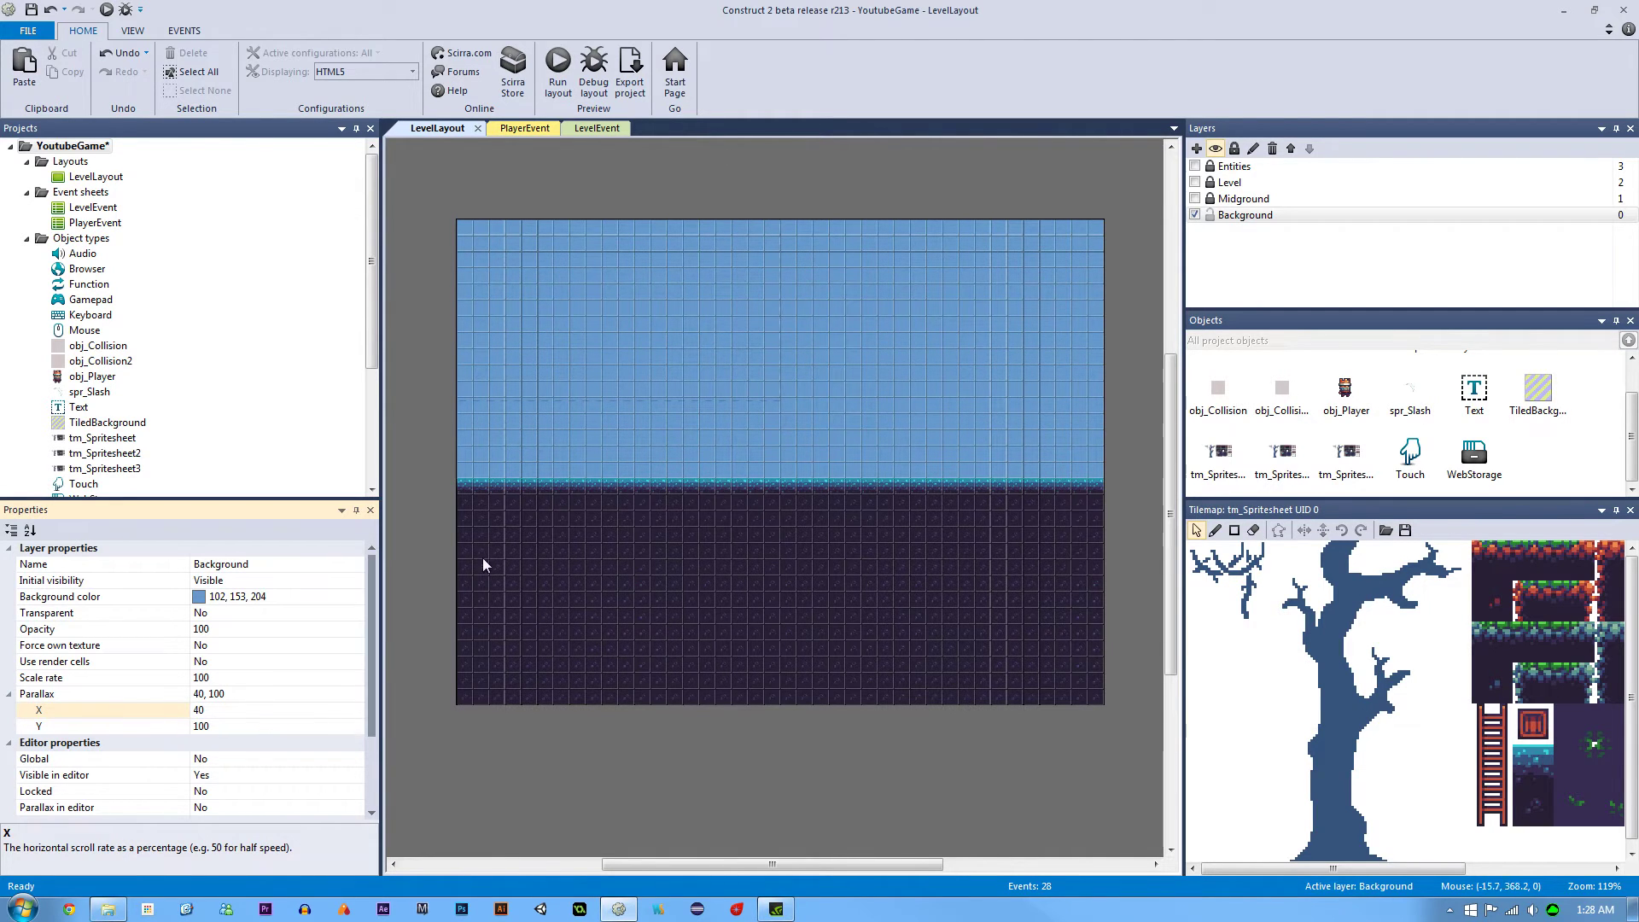
Run the layout and move the player across the platforms to check the background's parallax scrolling, closing the preview when finished
click(557, 64)
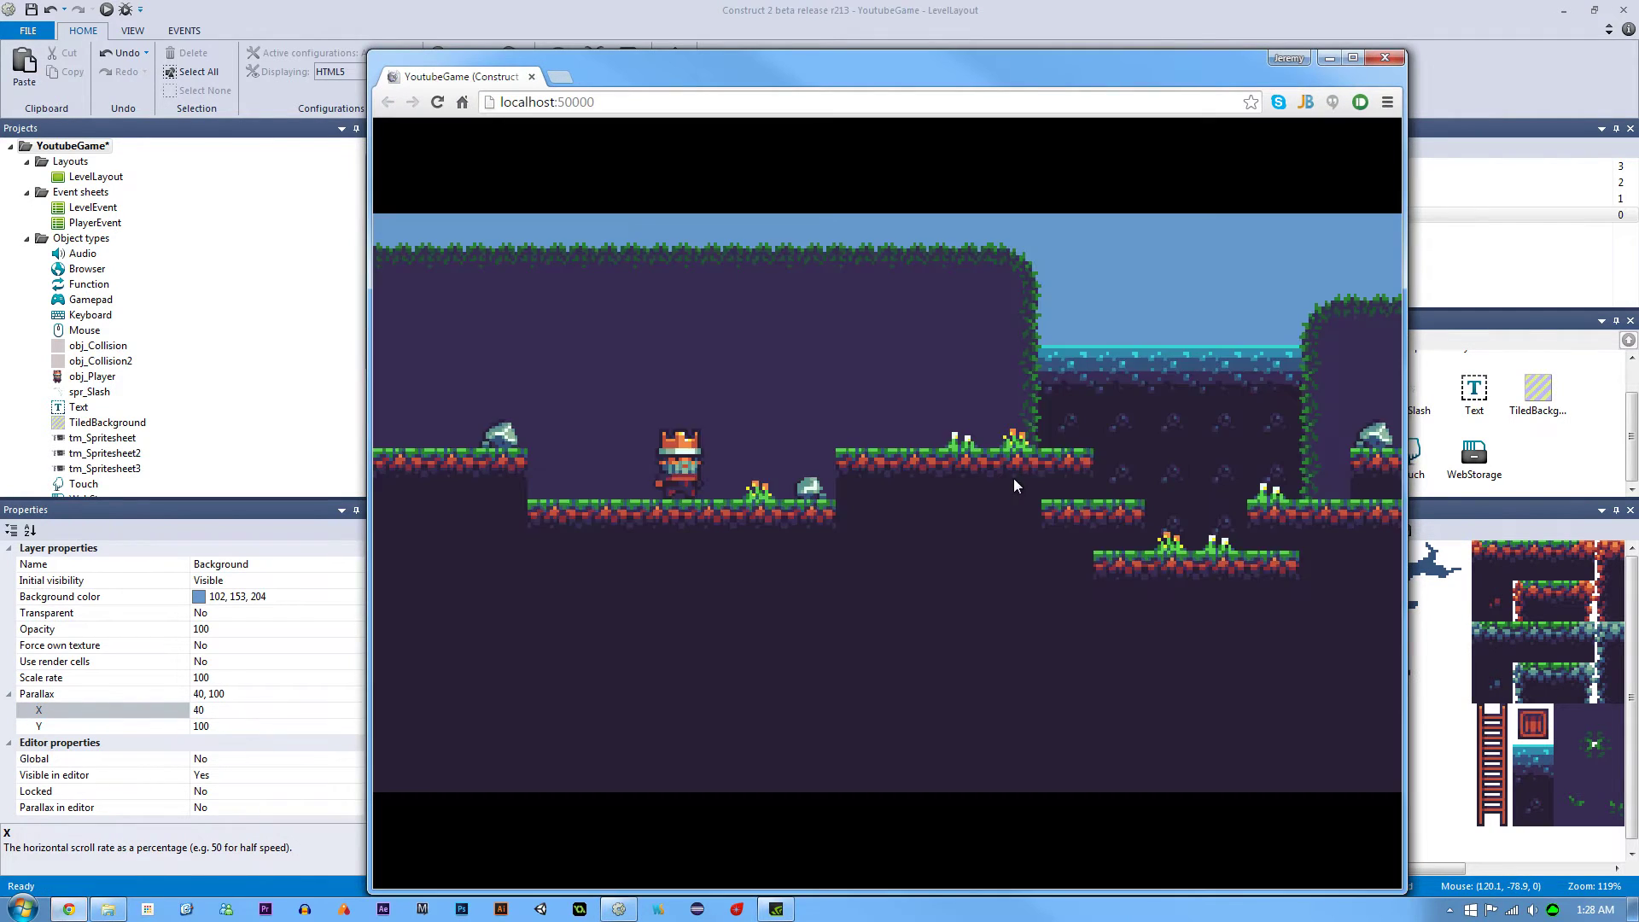
key(Right)
key(Up)
key(Right)
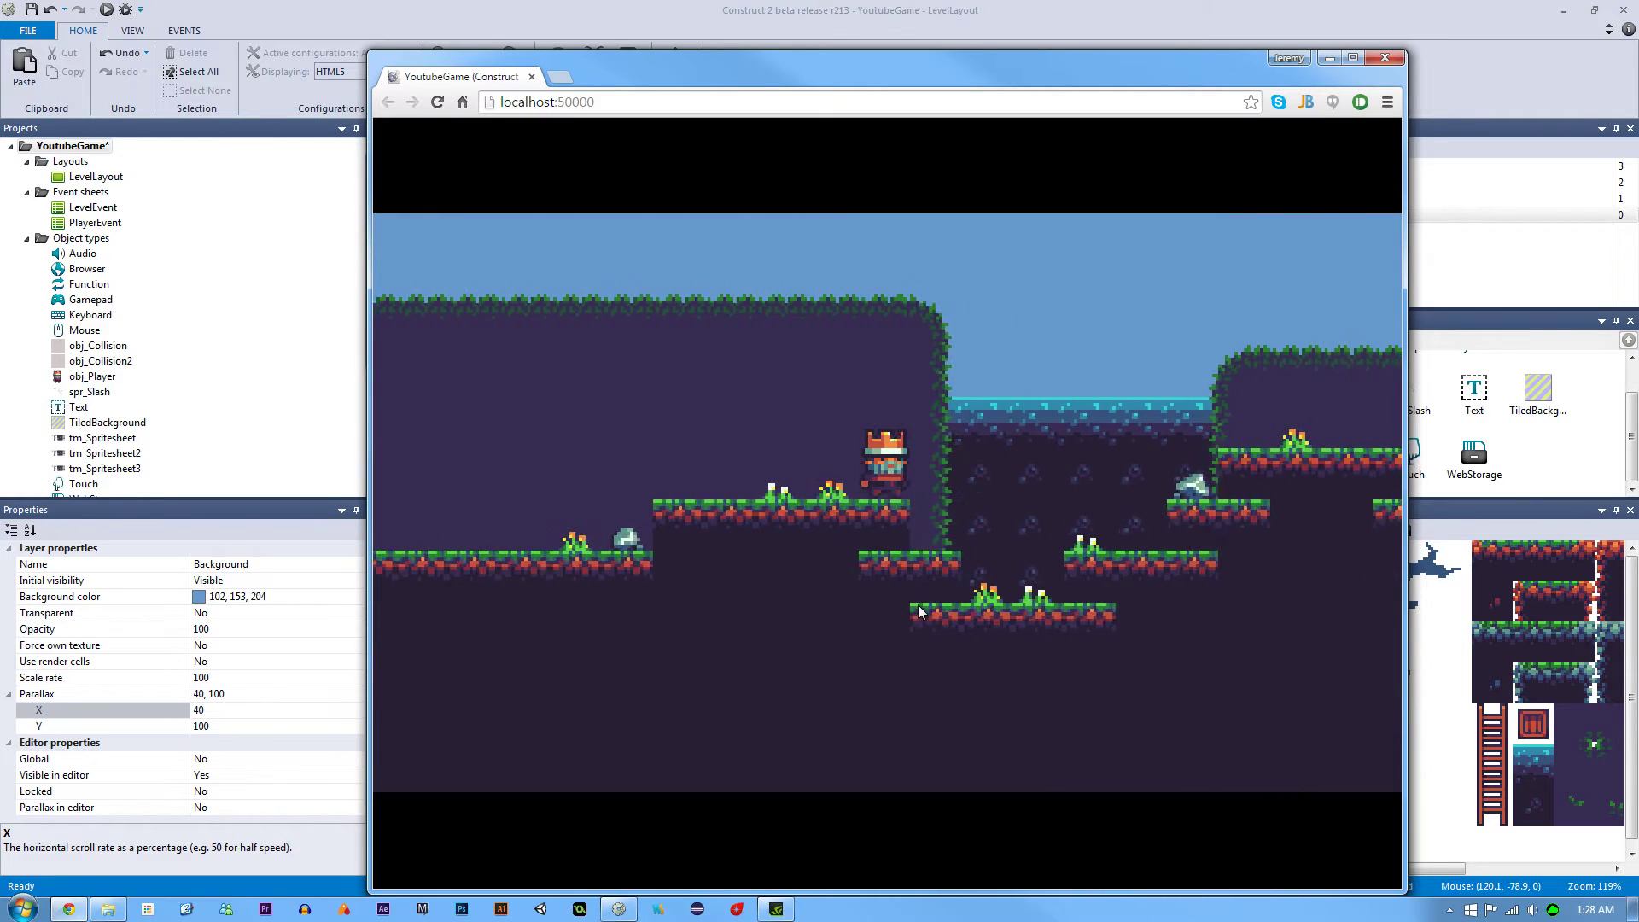
key(Right)
key(Up)
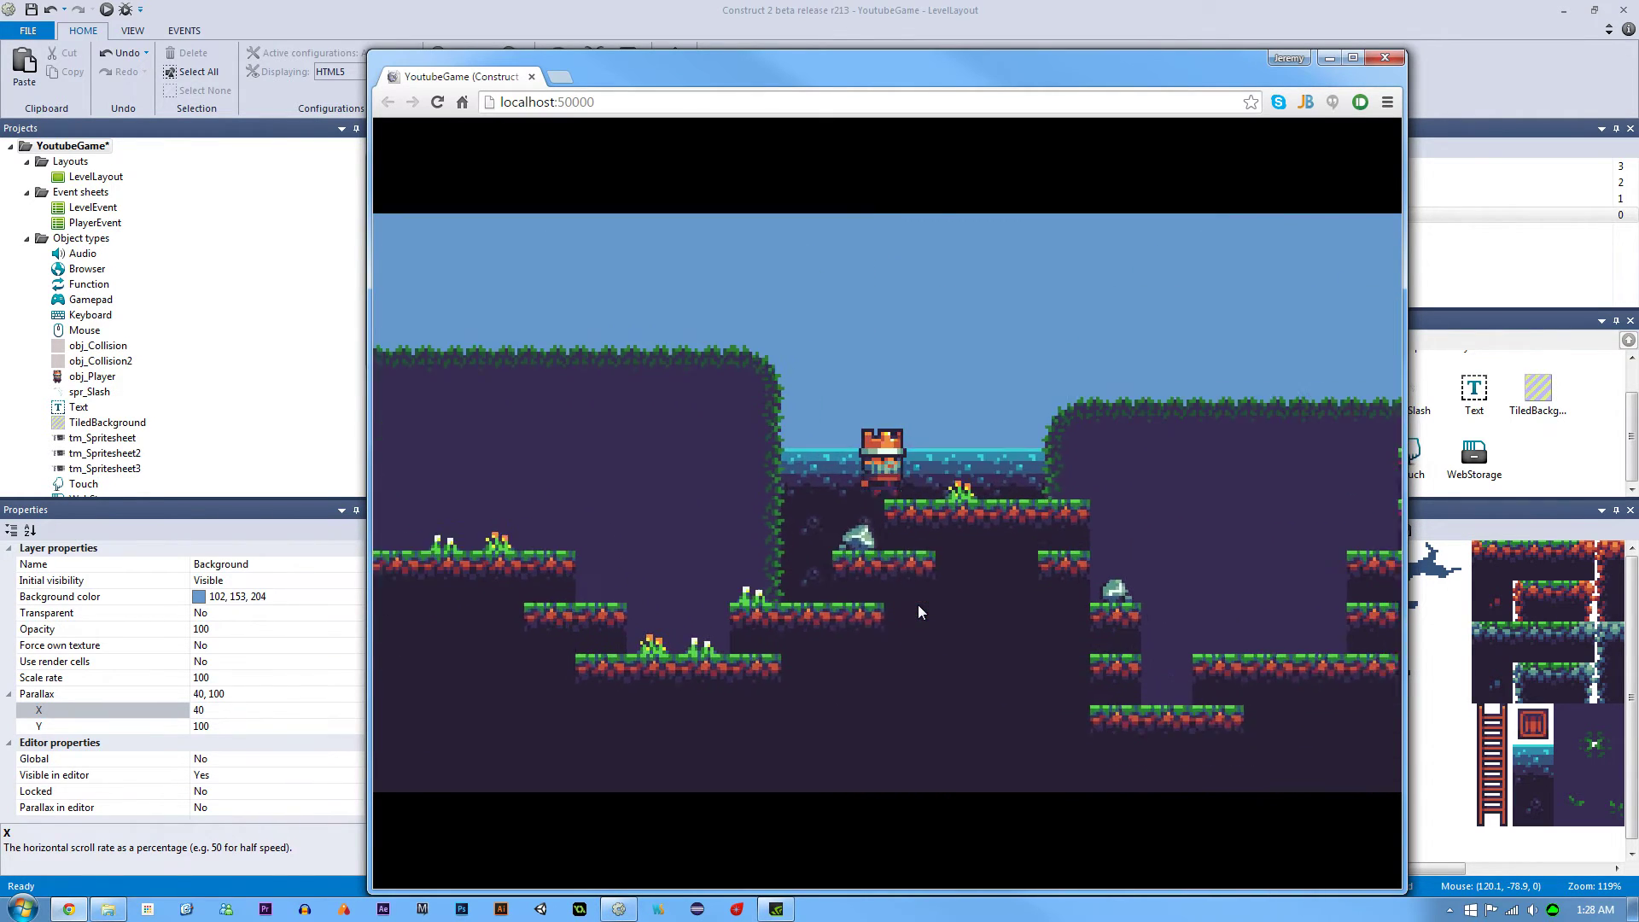
key(Left)
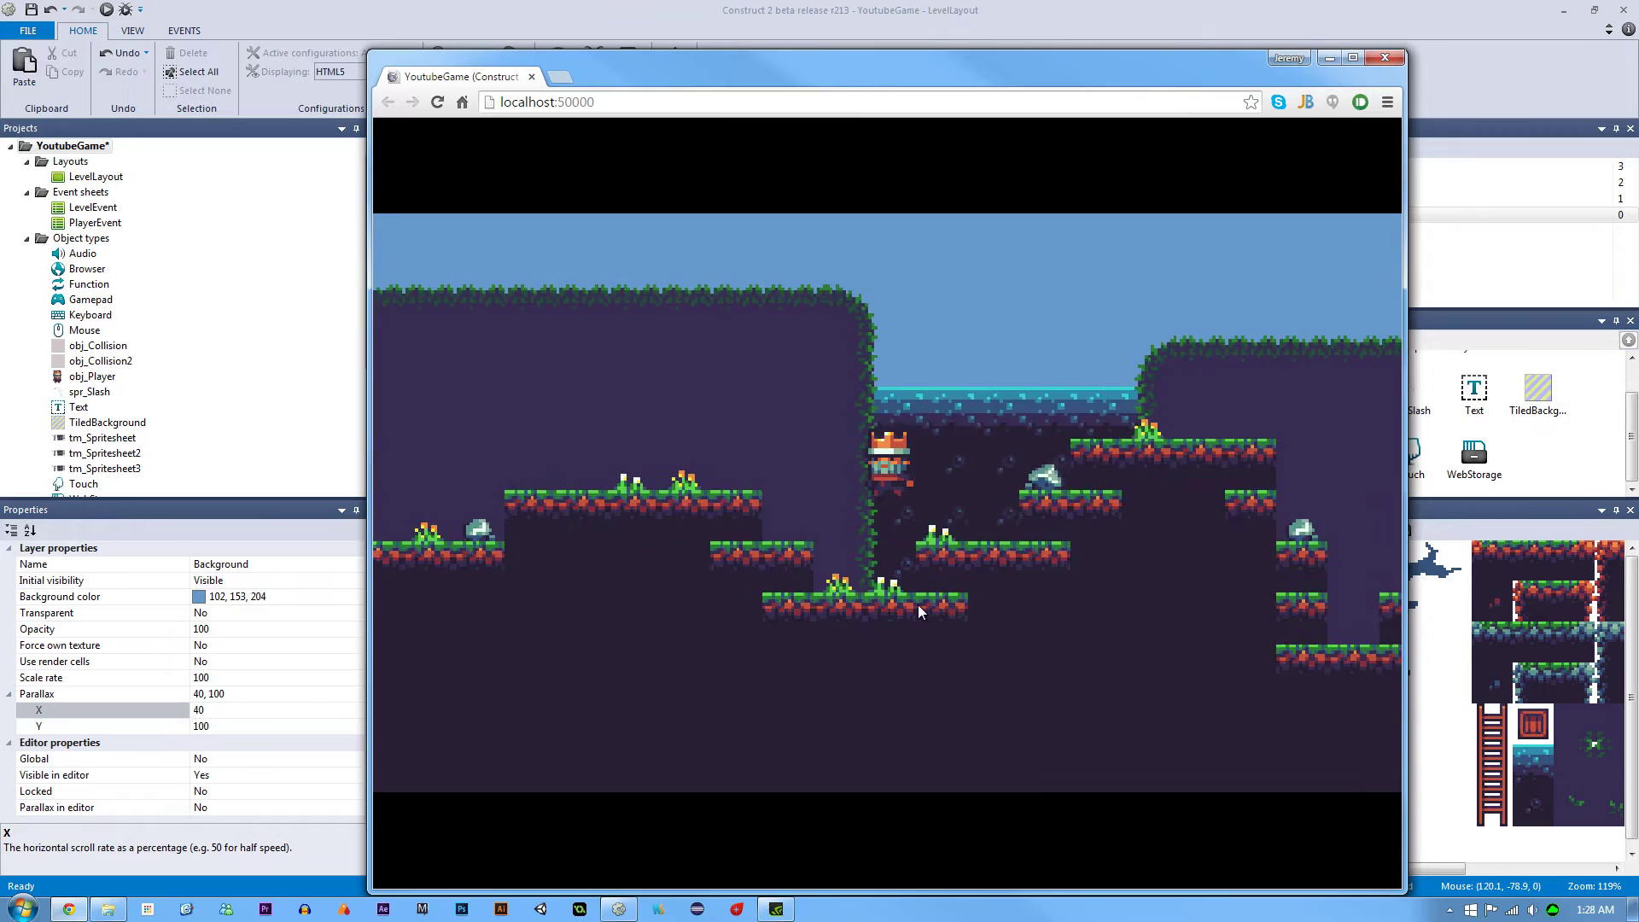
click(1385, 57)
Set the Midground layer's horizontal parallax to 60 and save the project
click(1342, 199)
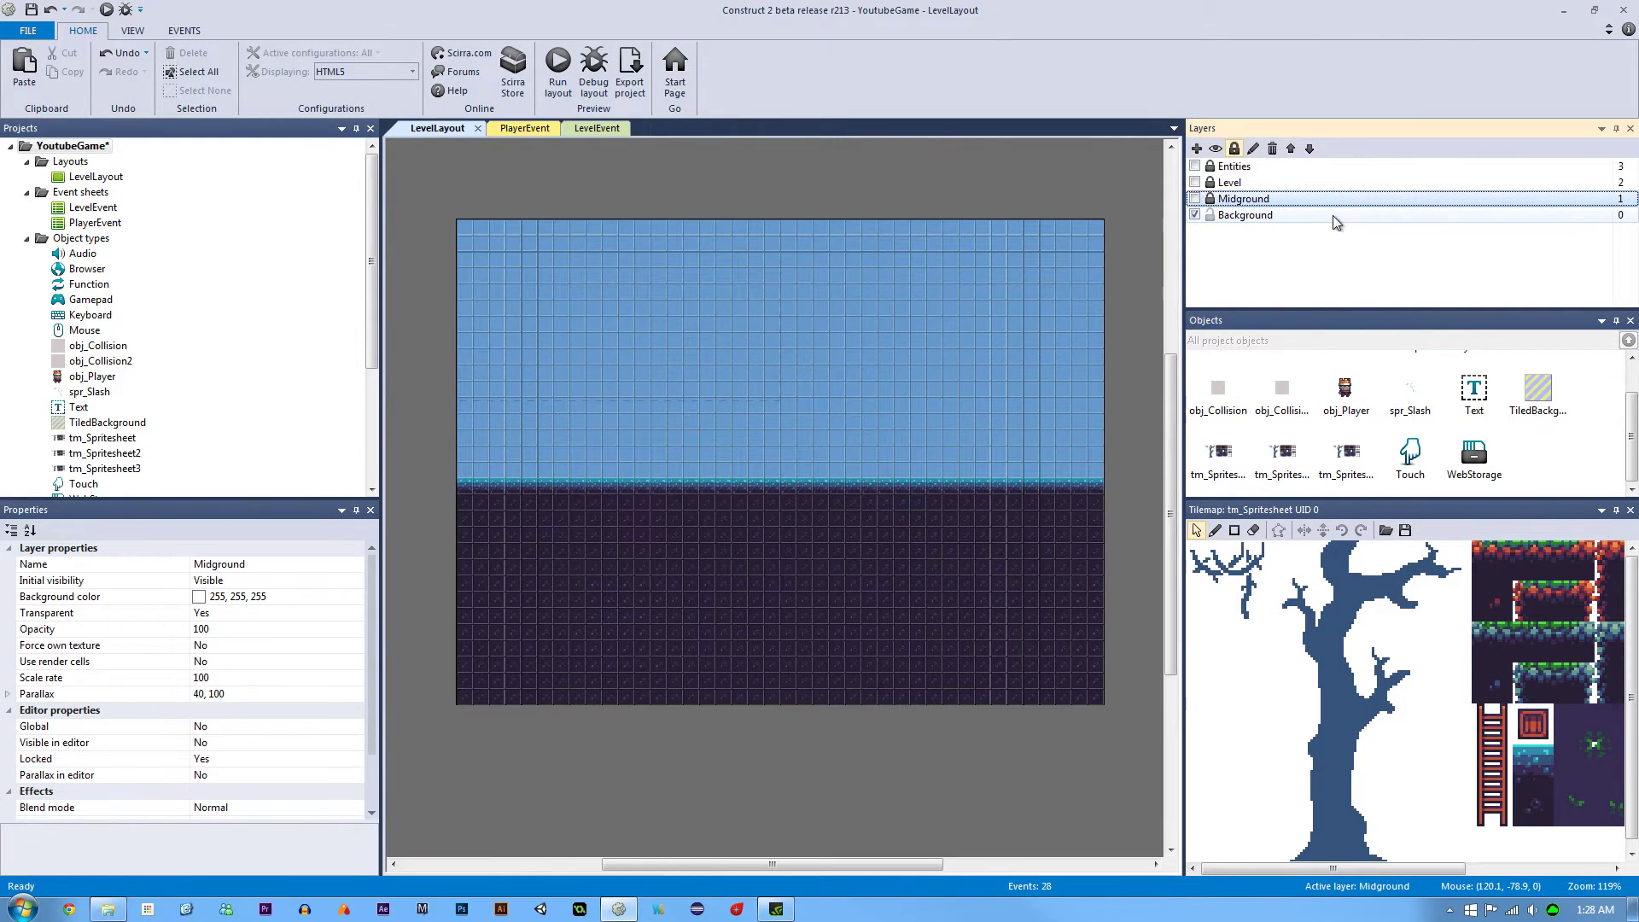
click(1302, 218)
click(1240, 198)
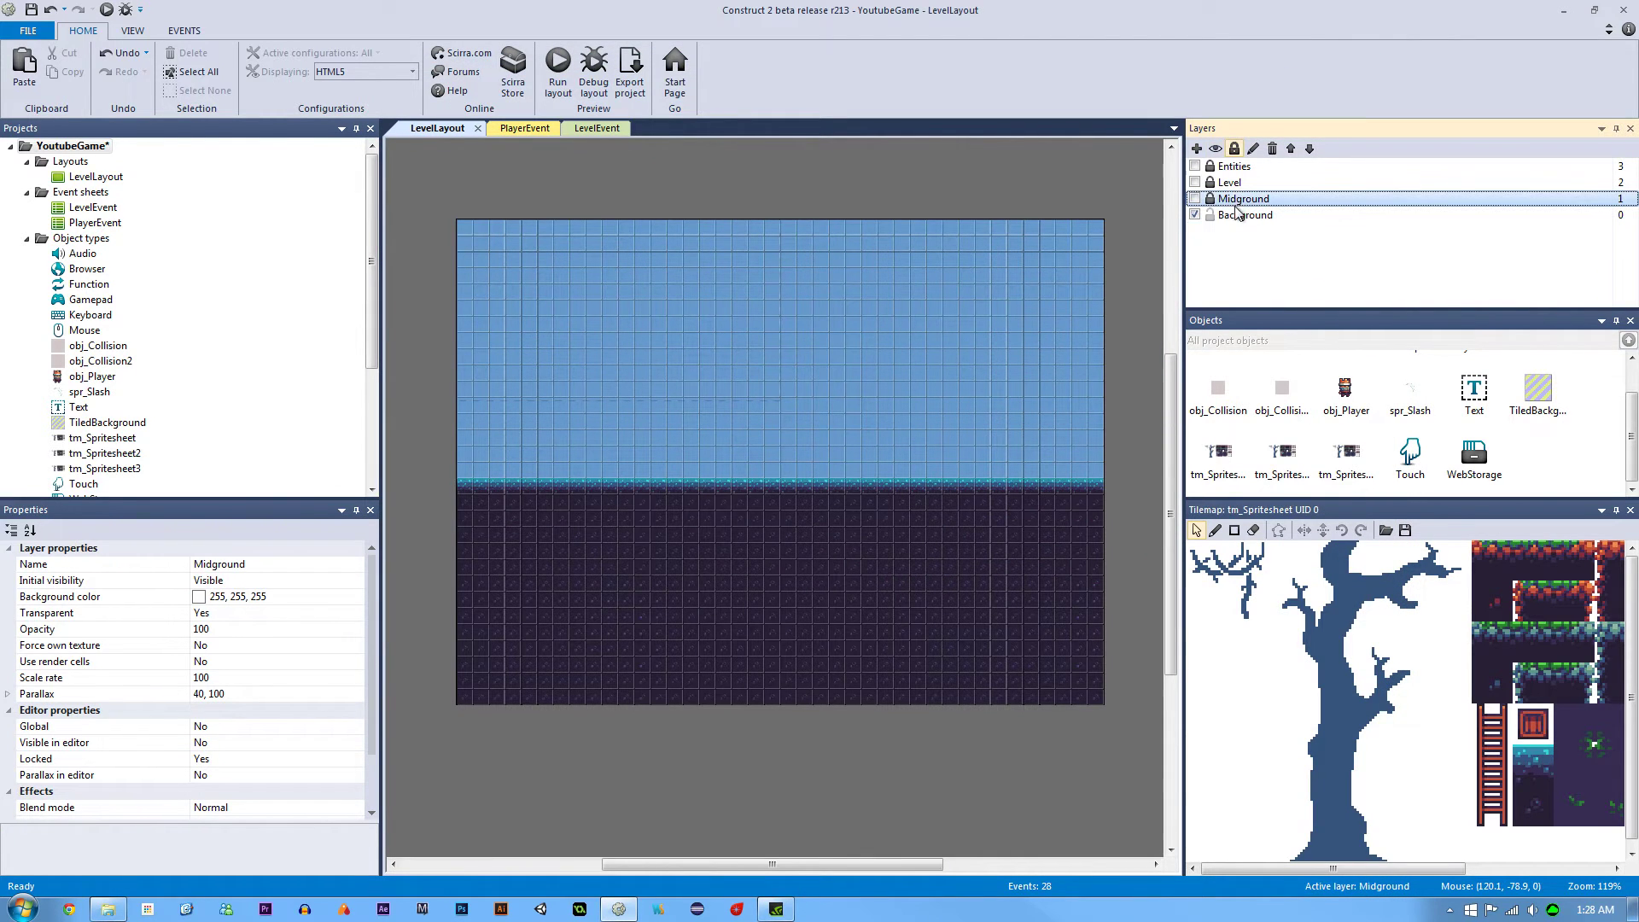
click(1239, 215)
click(1240, 202)
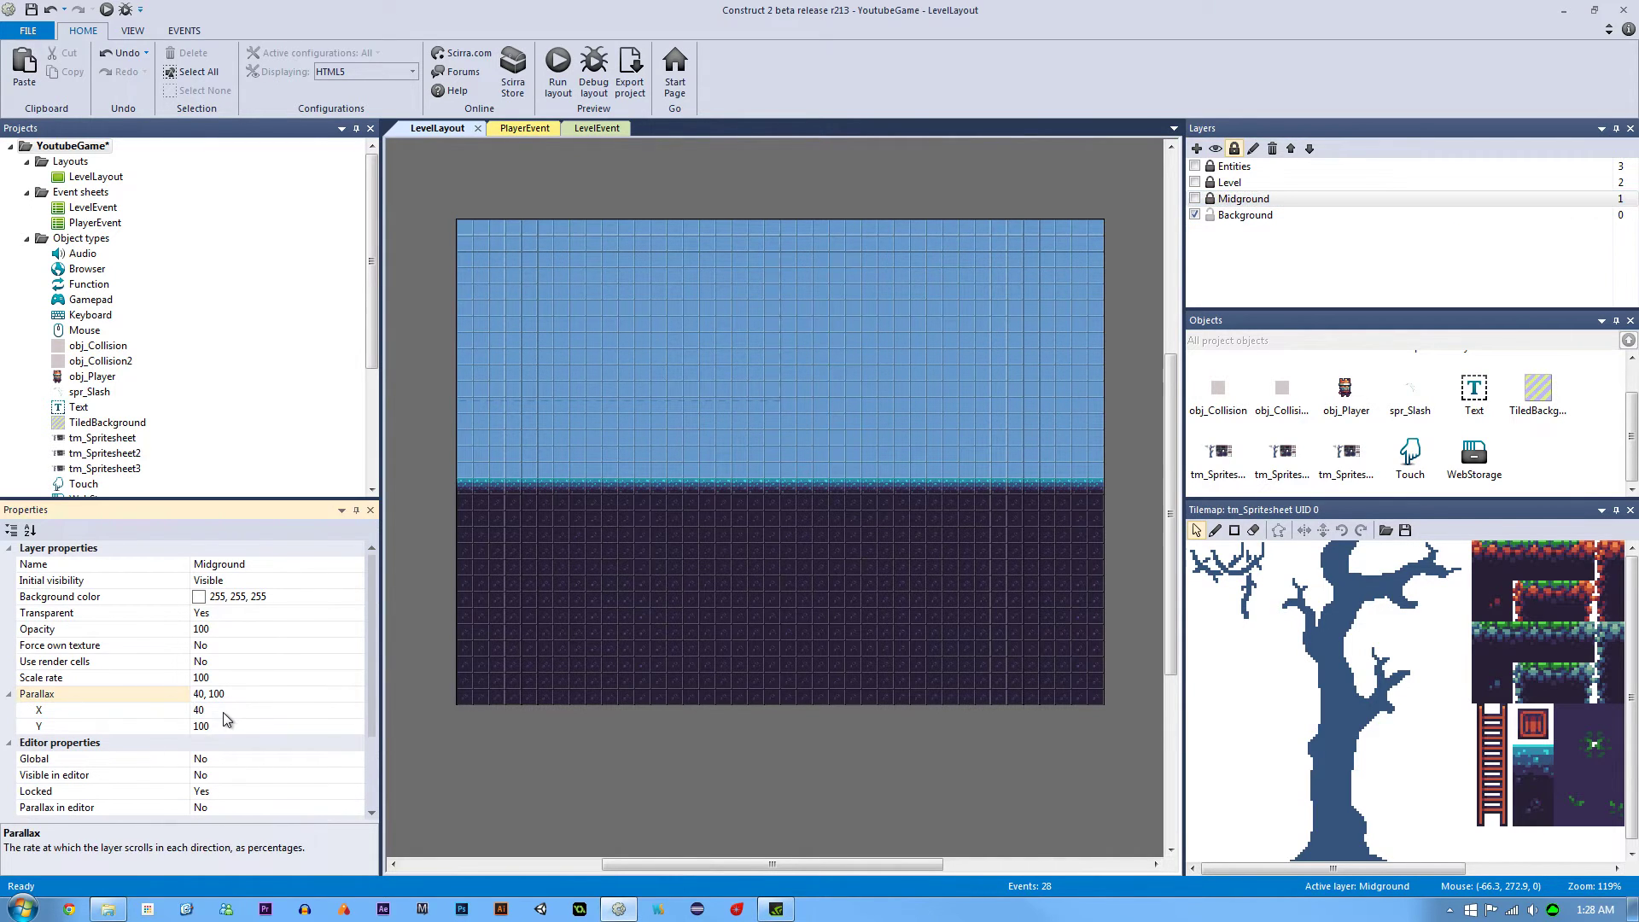
click(228, 707)
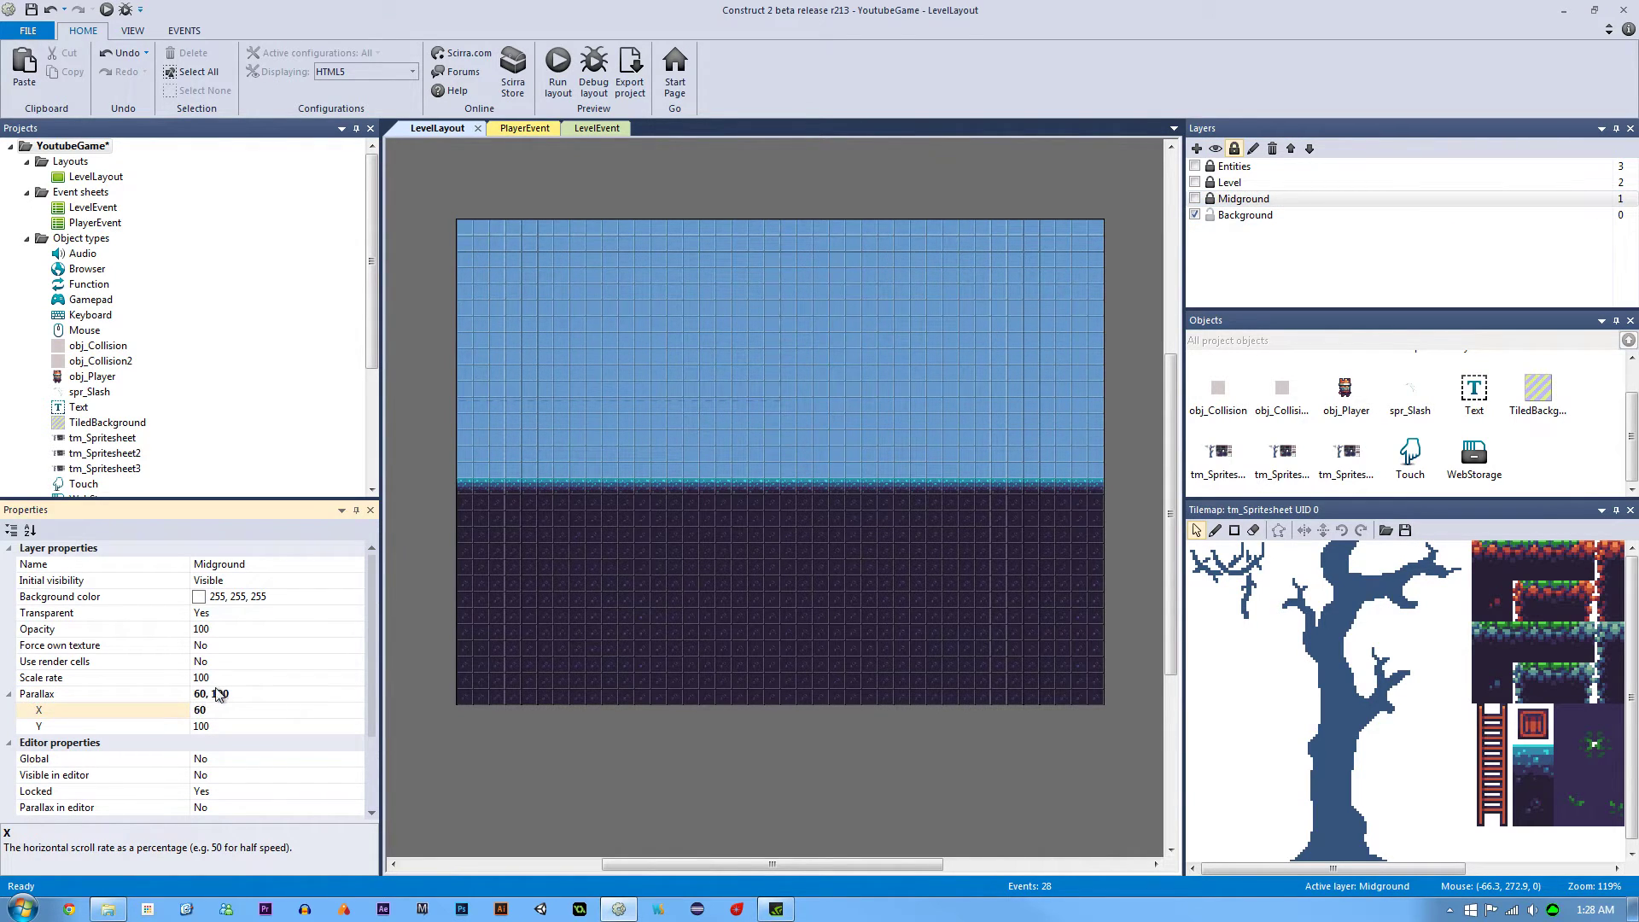
key(ctrl+s)
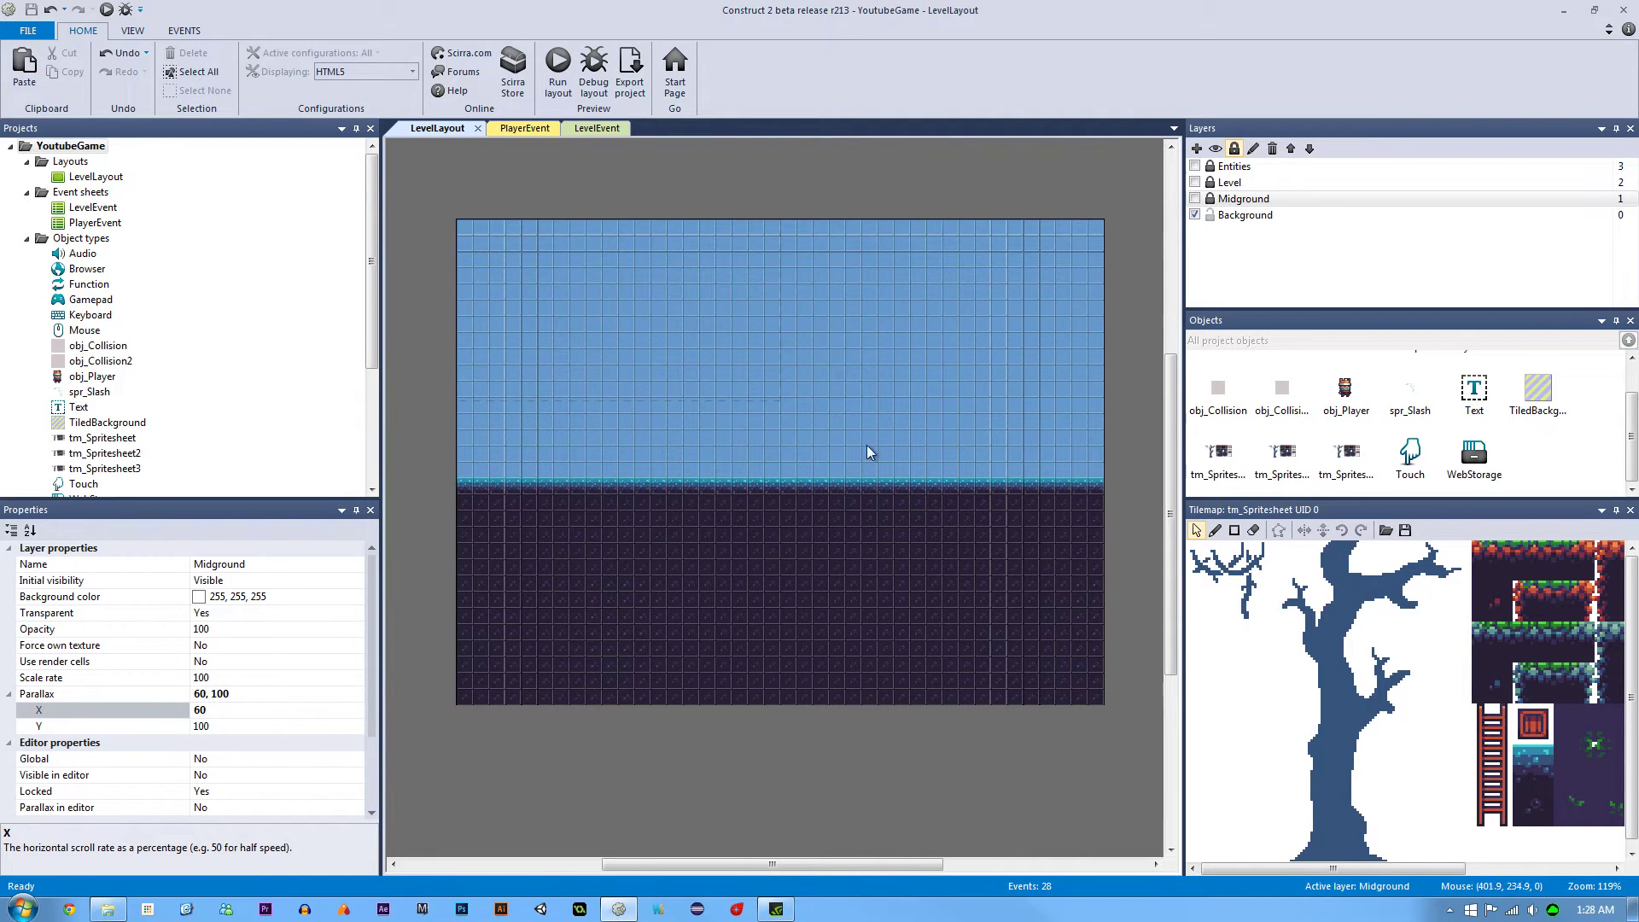
Run the layout and test the Midground layer's new parallax by walking and jumping across the level, closing the preview when finished
key(F5)
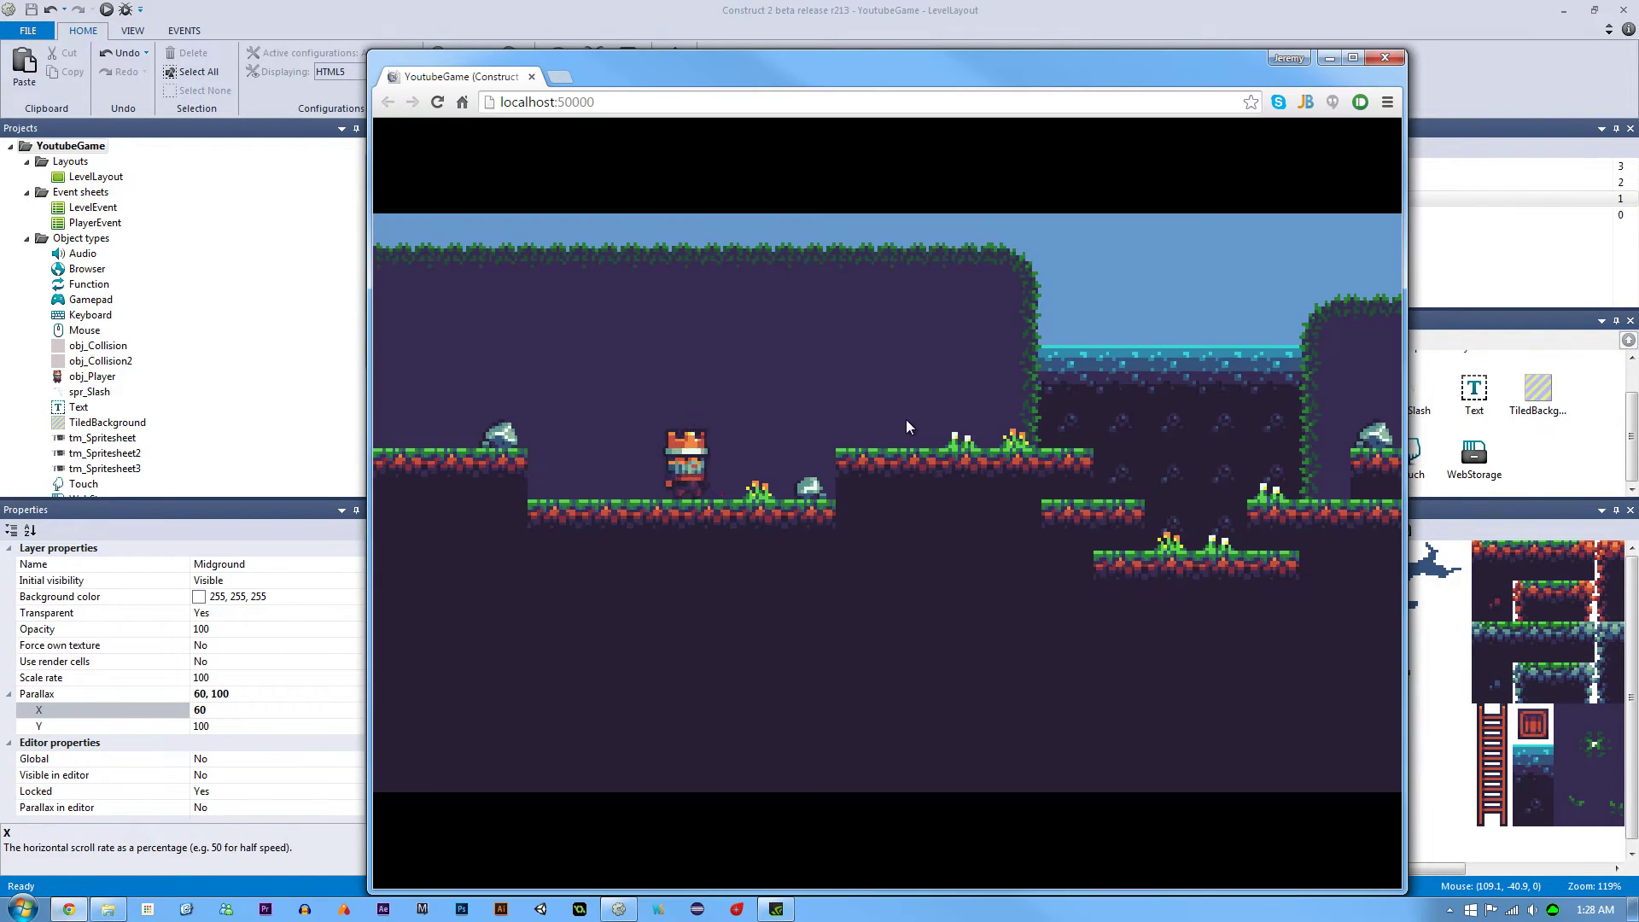
key(Right)
key(Up)
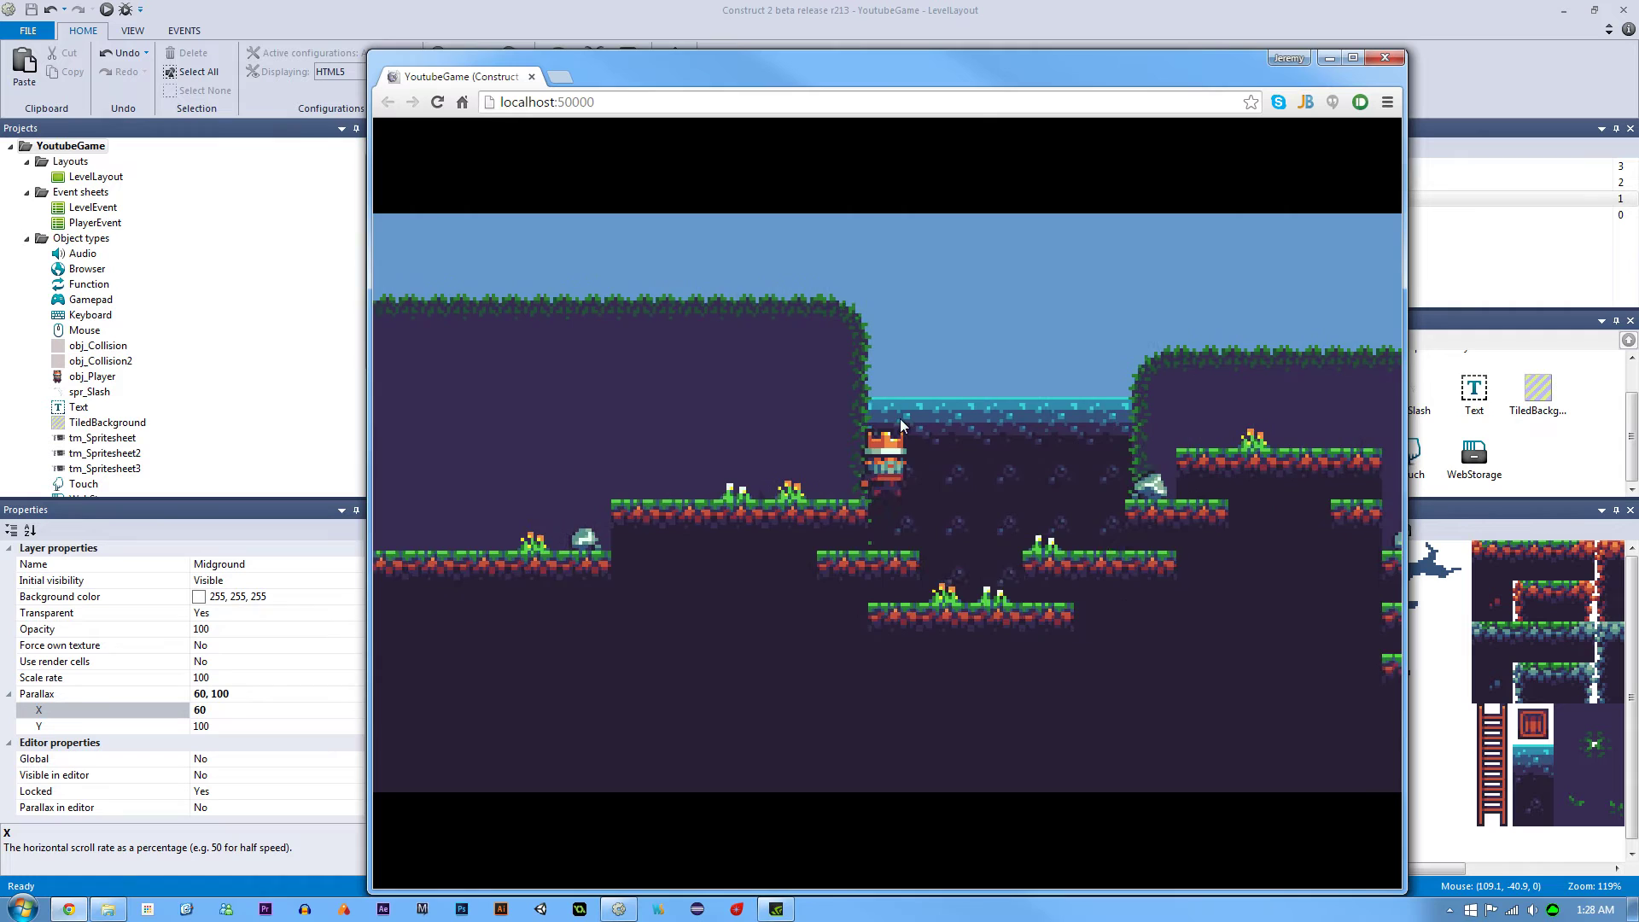
key(Right)
key(Up)
key(Up)
key(Right)
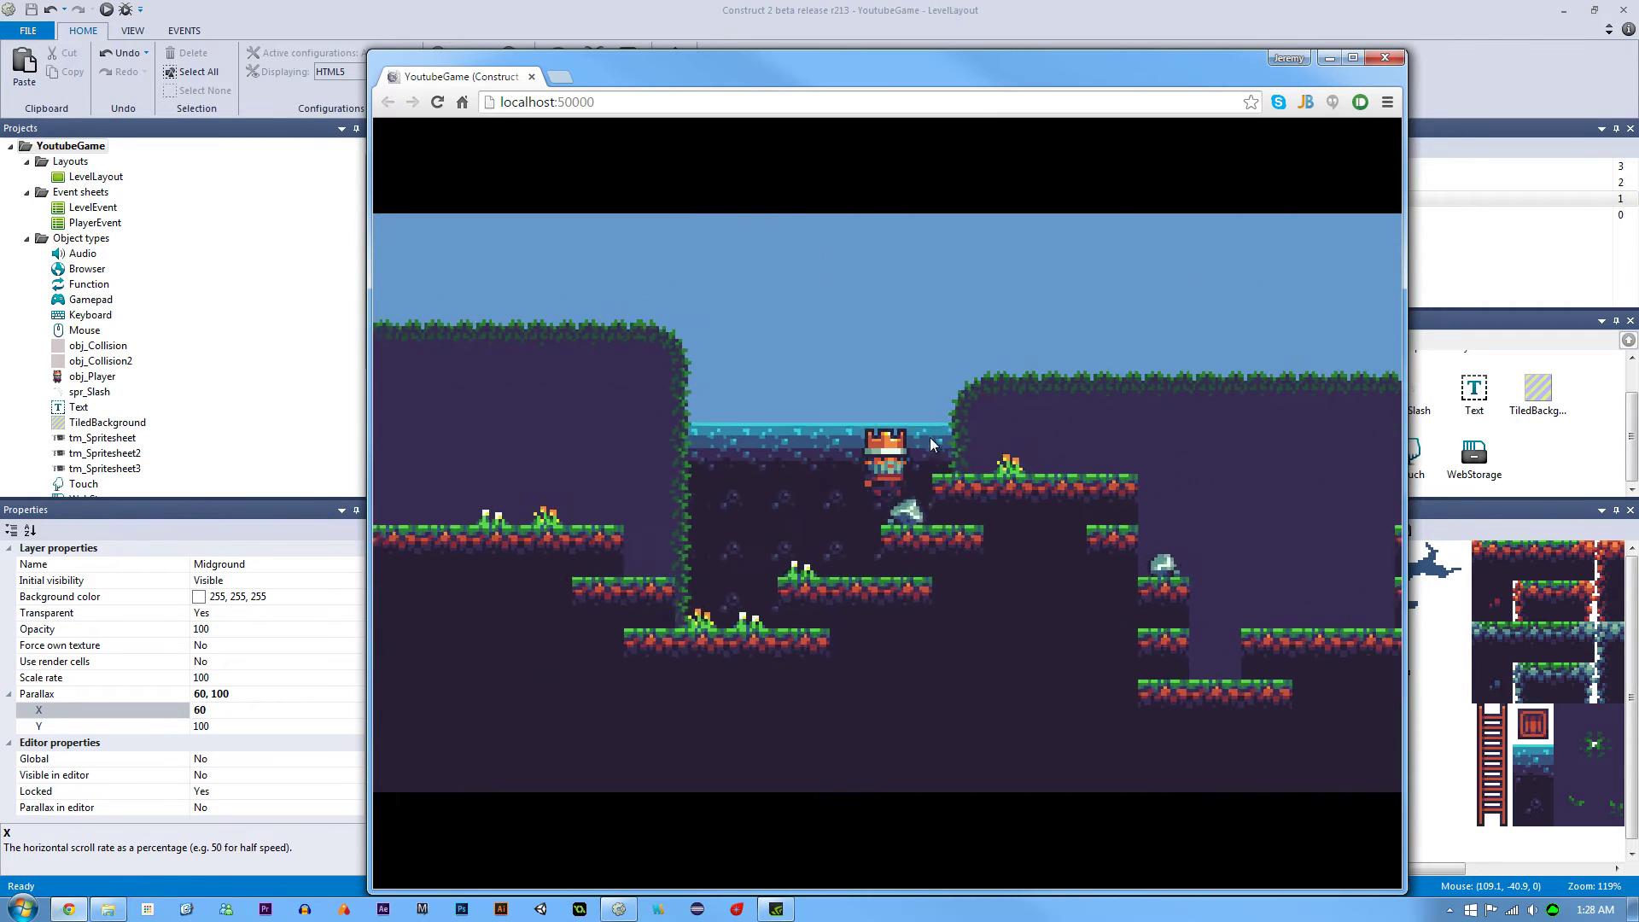
key(Right)
key(Up)
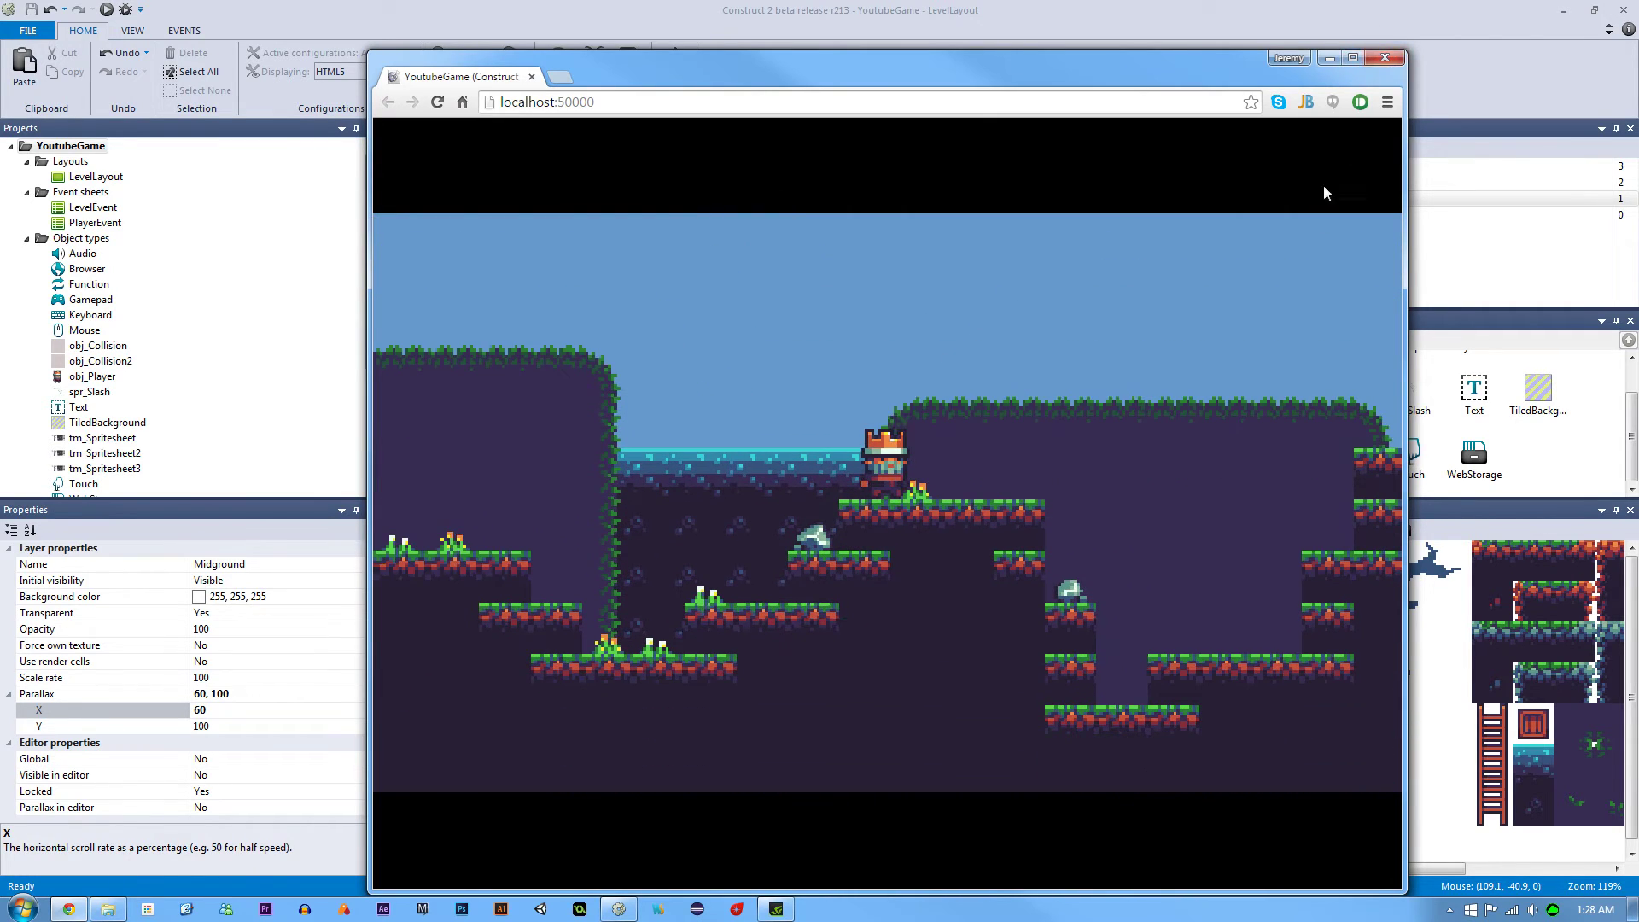
click(1386, 58)
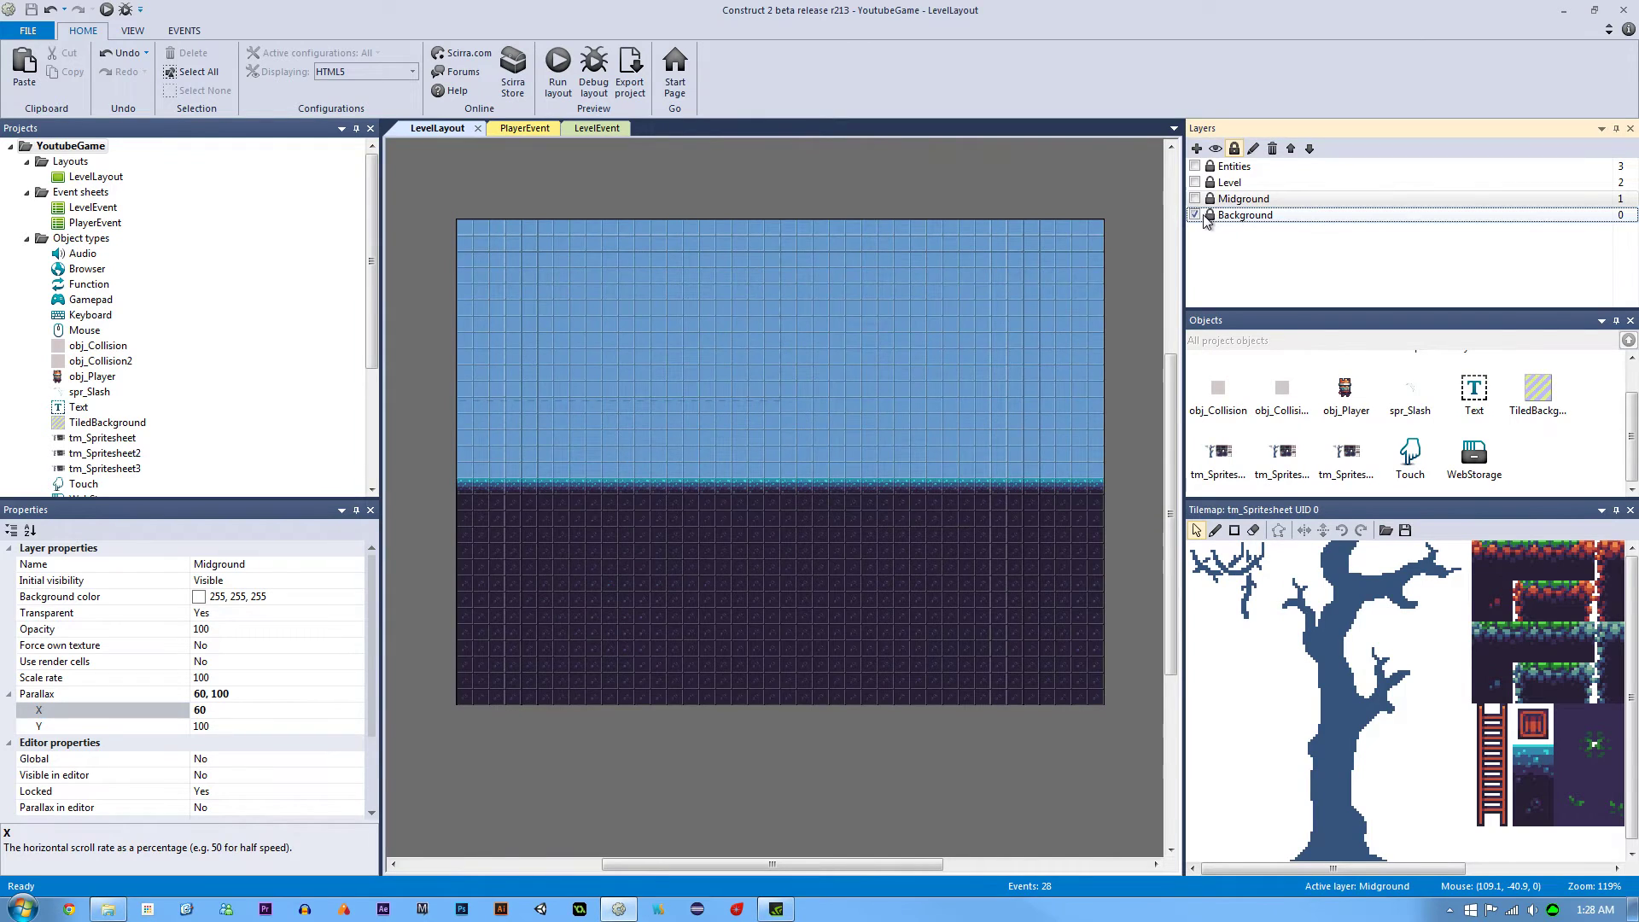
Lock and hide the Background layer and show the Midground layer
click(1194, 214)
click(1194, 198)
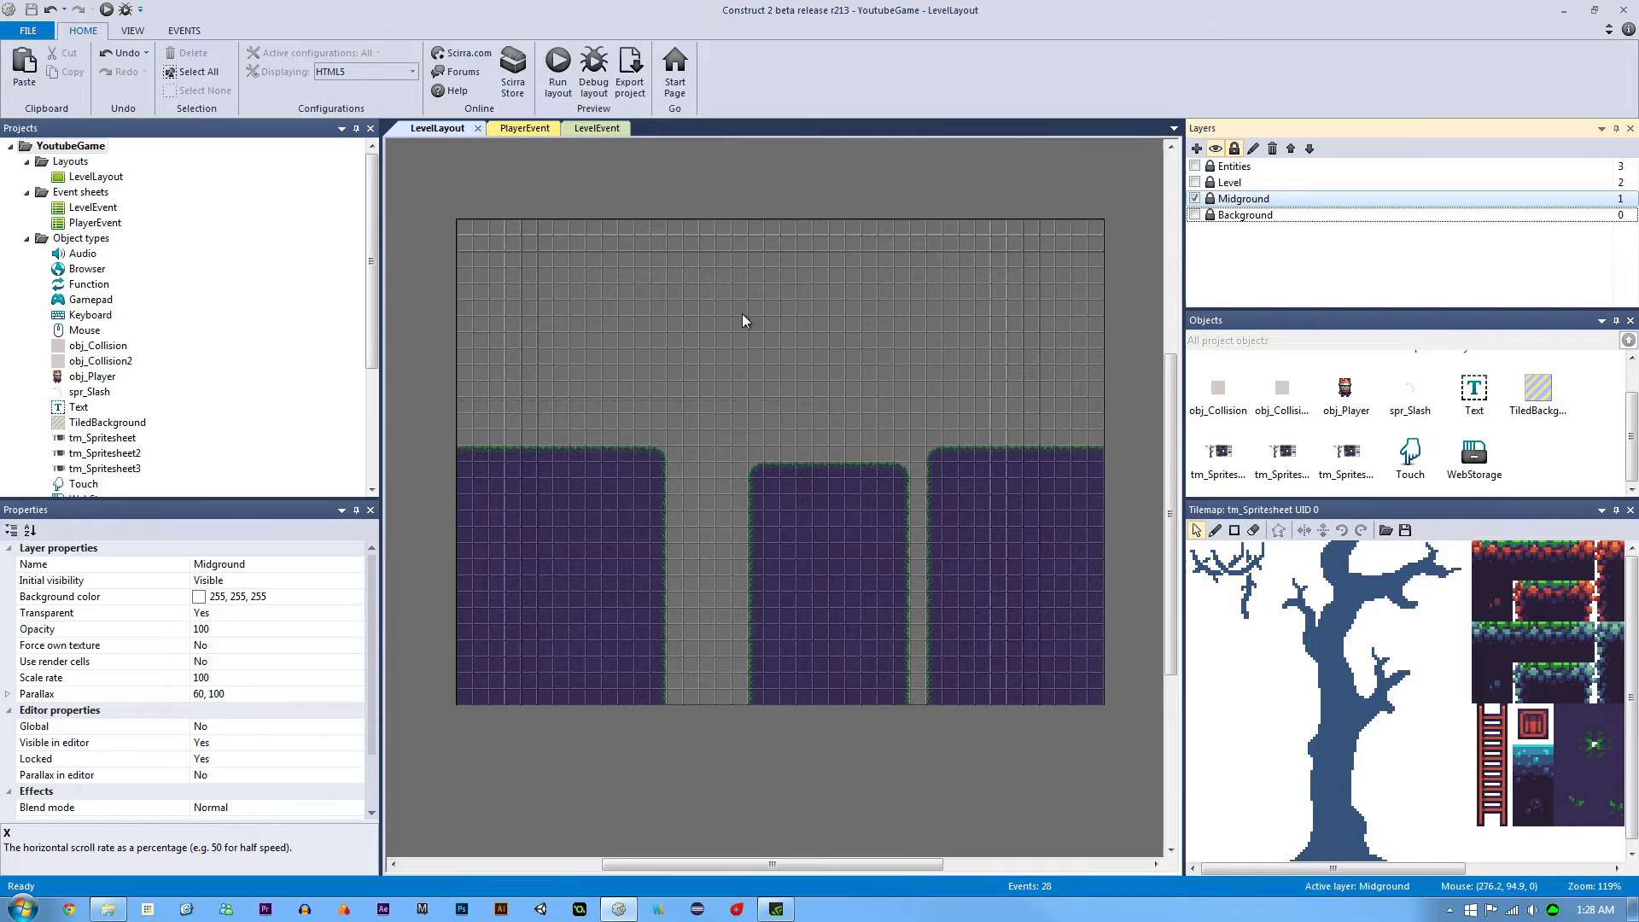
Run the layout and move the player back and forth to compare Midground and Background scrolling, closing the preview when finished
click(558, 69)
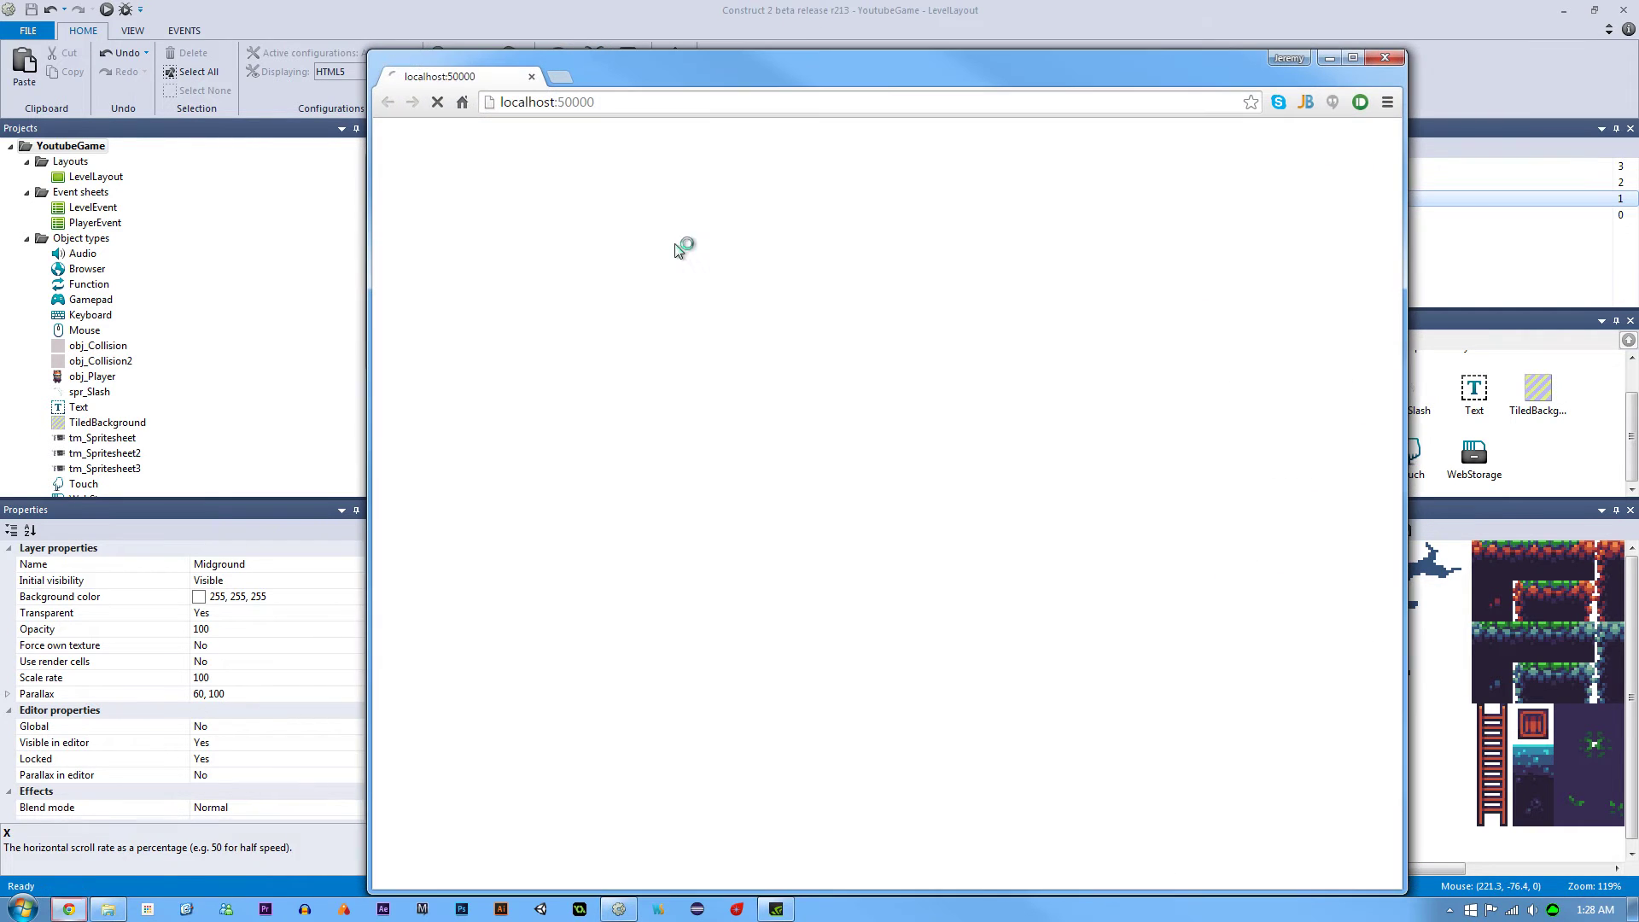
key(Right)
key(Up)
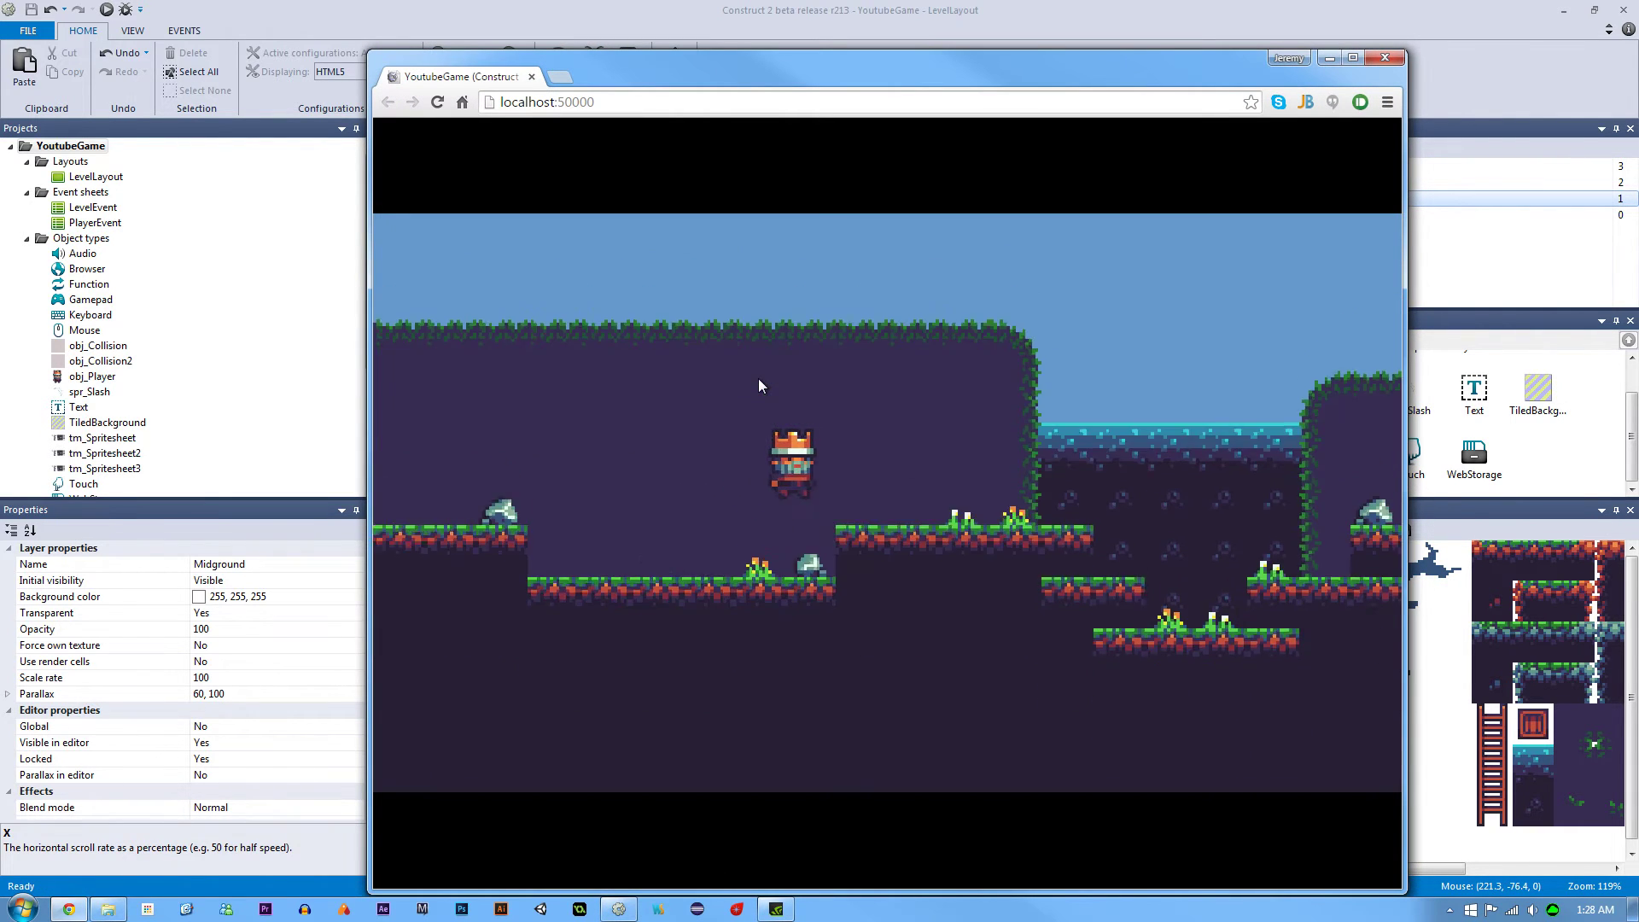
key(Up)
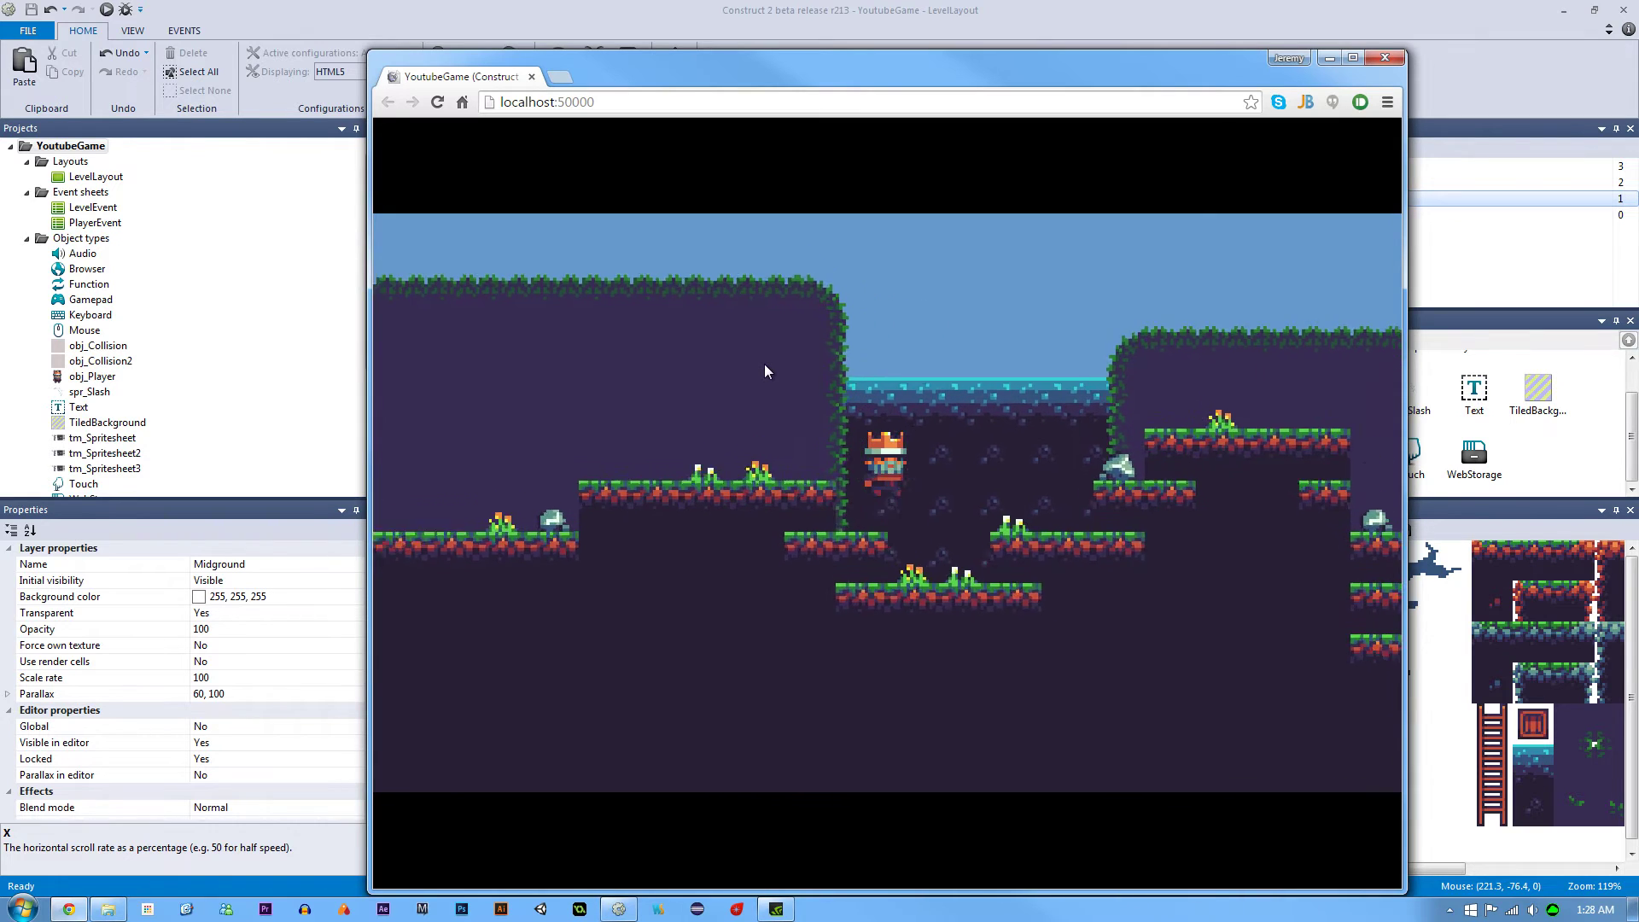
key(Up)
key(Left)
key(Right)
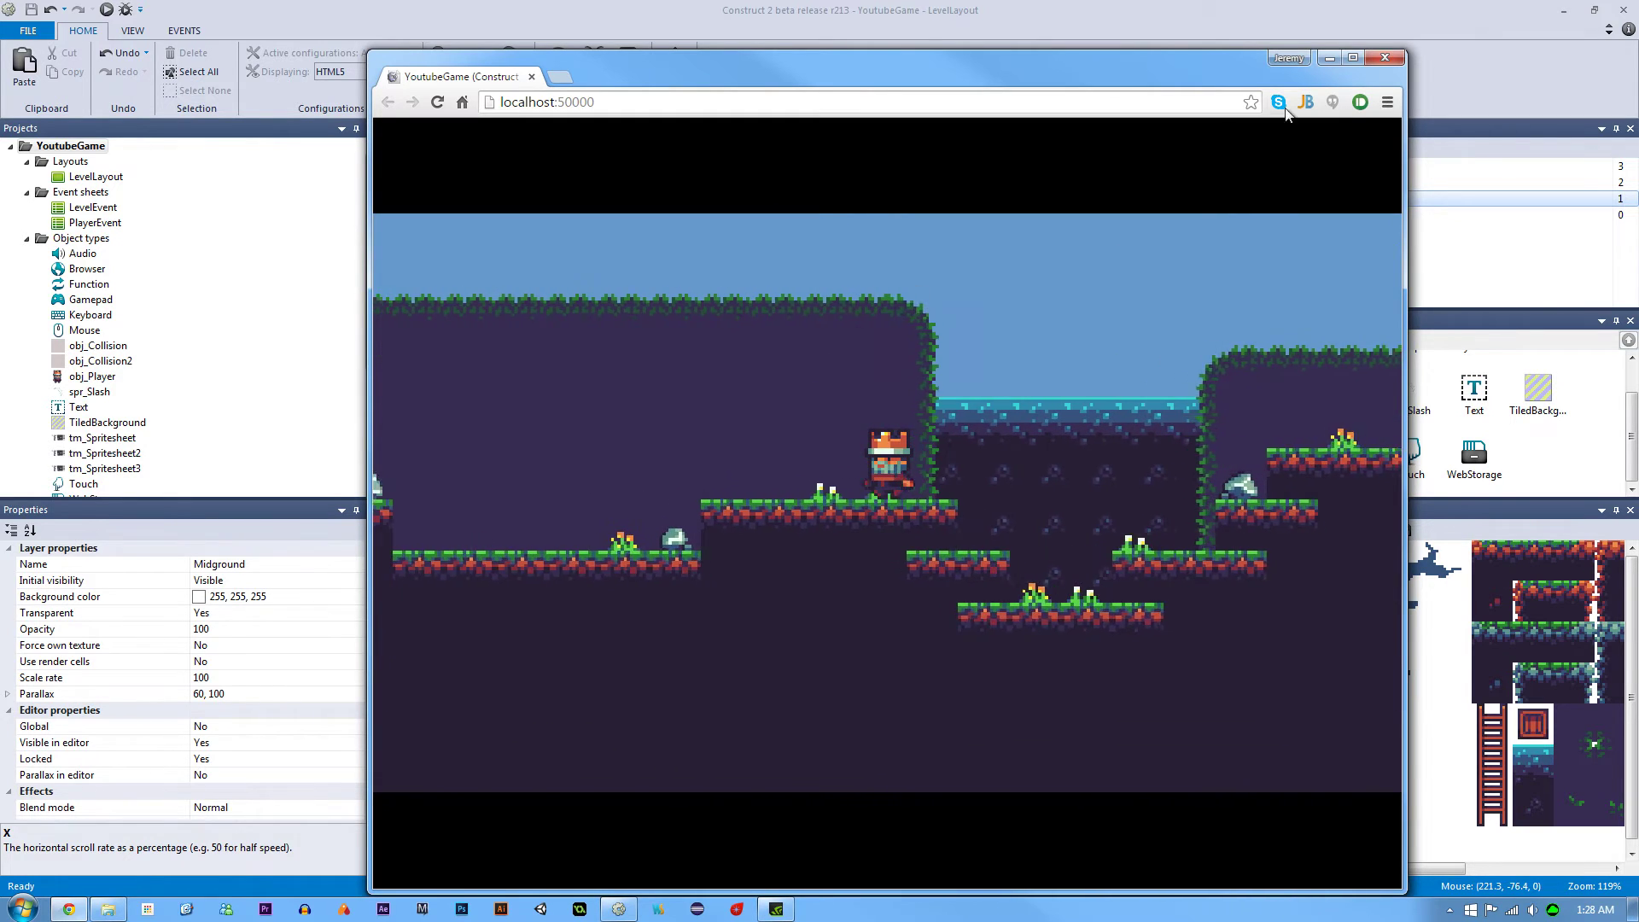
key(ctrl+w)
Unlock the Midground layer and move its tilemap up to position 0, -64
click(1210, 198)
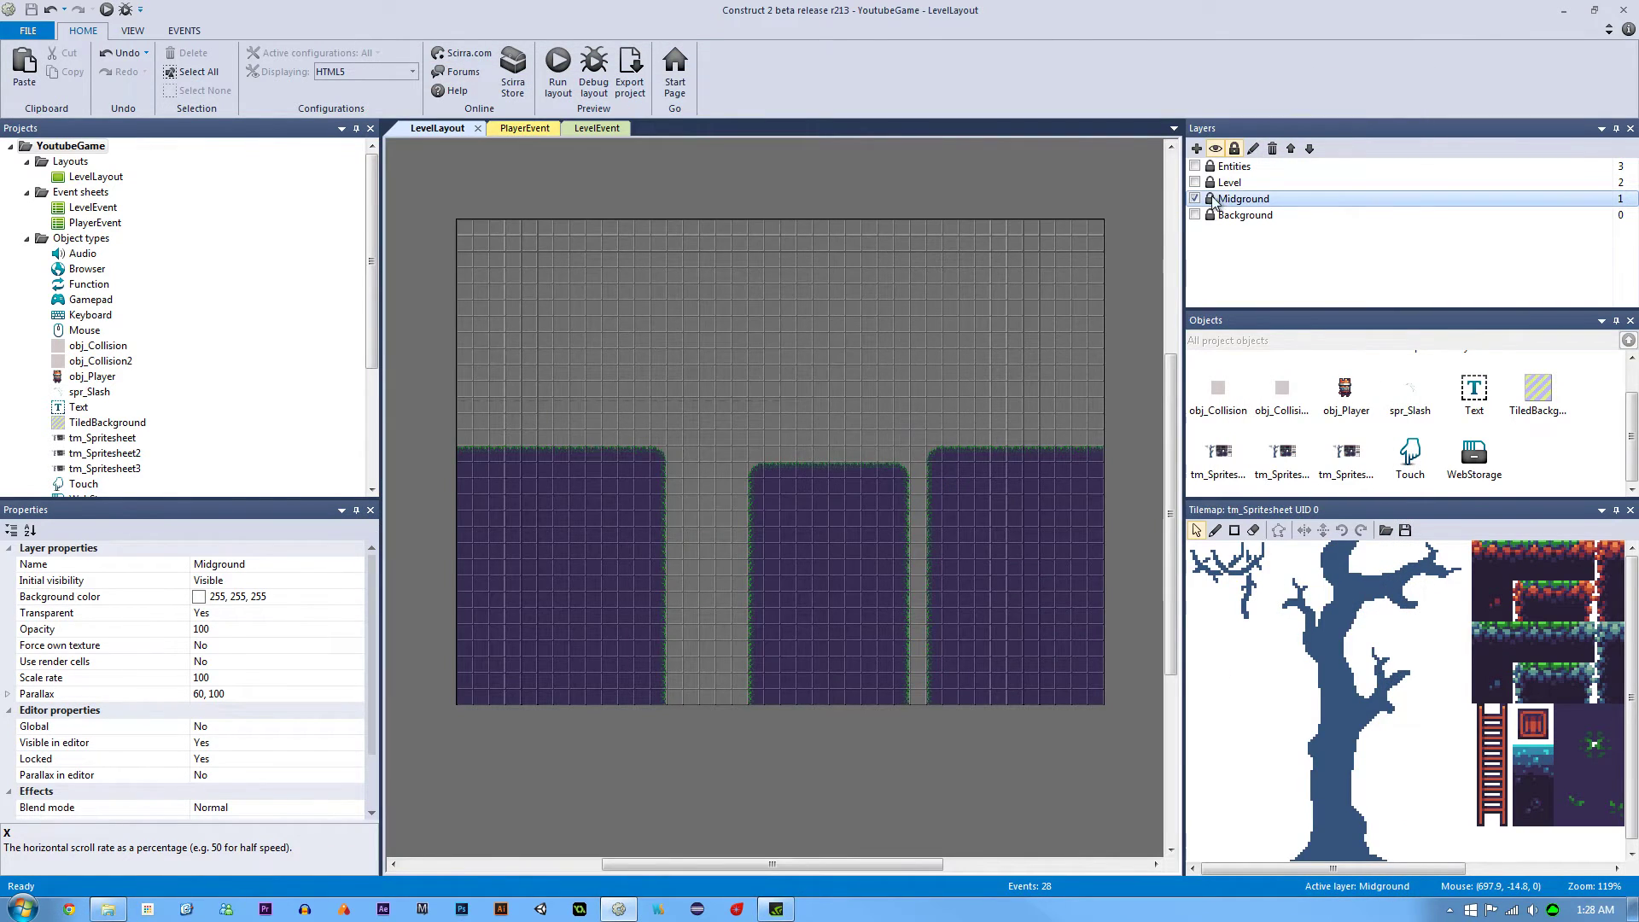
click(1032, 510)
drag(1006, 519, 974, 422)
Run the layout and test the raised Midground by walking and jumping across the level, closing the preview when finished
click(557, 64)
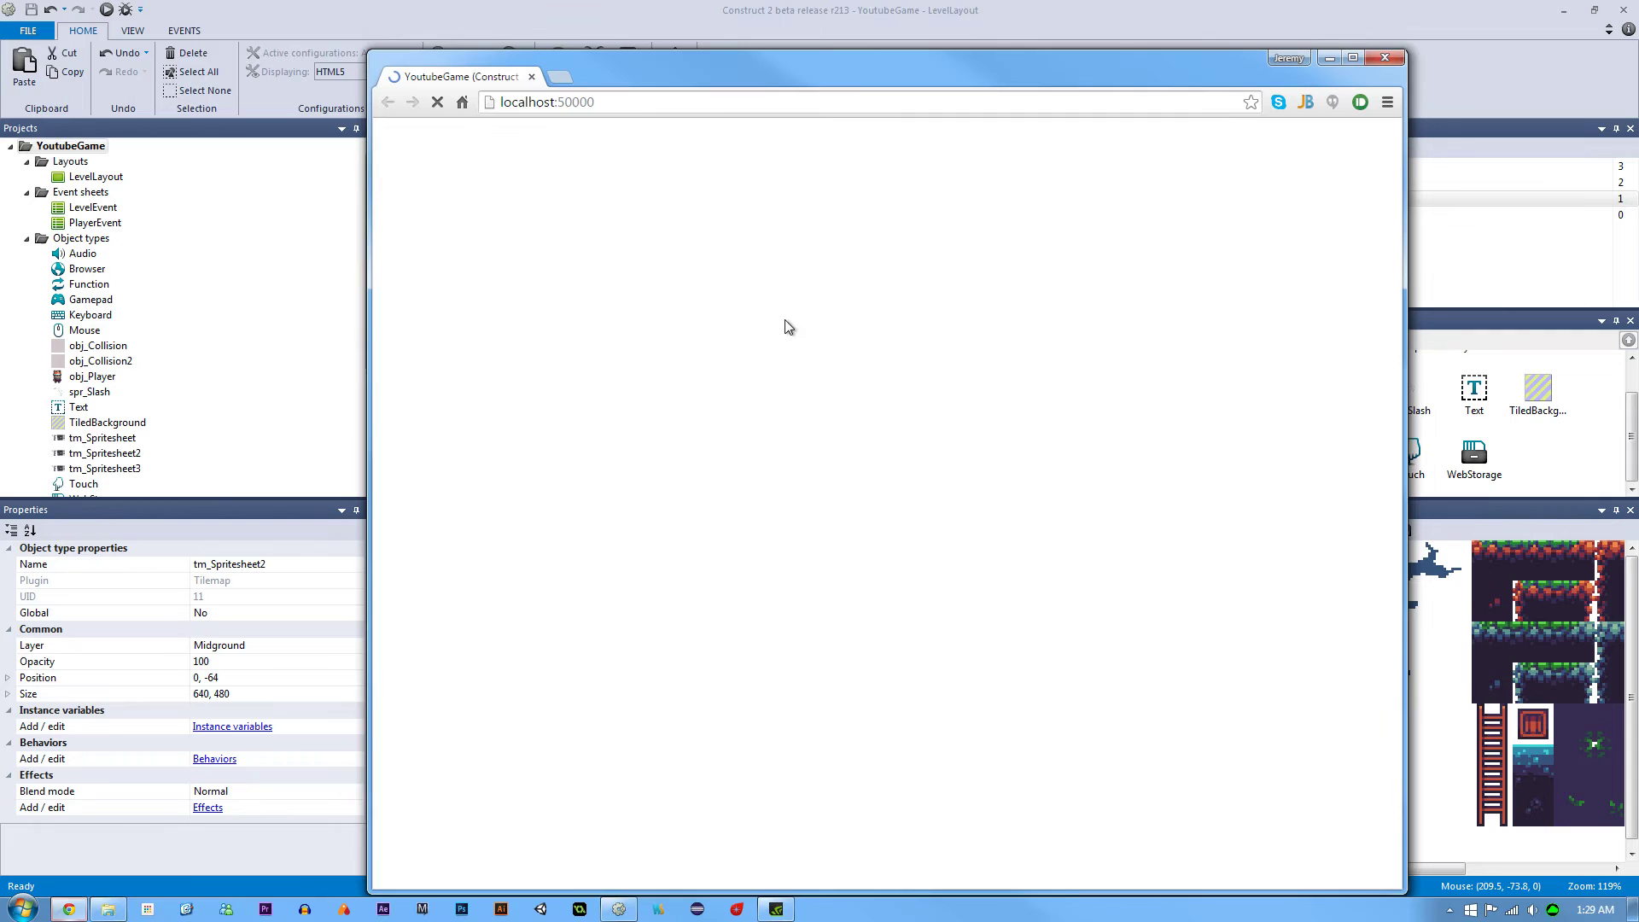
key(Right)
key(Up)
key(Up)
key(Up)
key(Up)
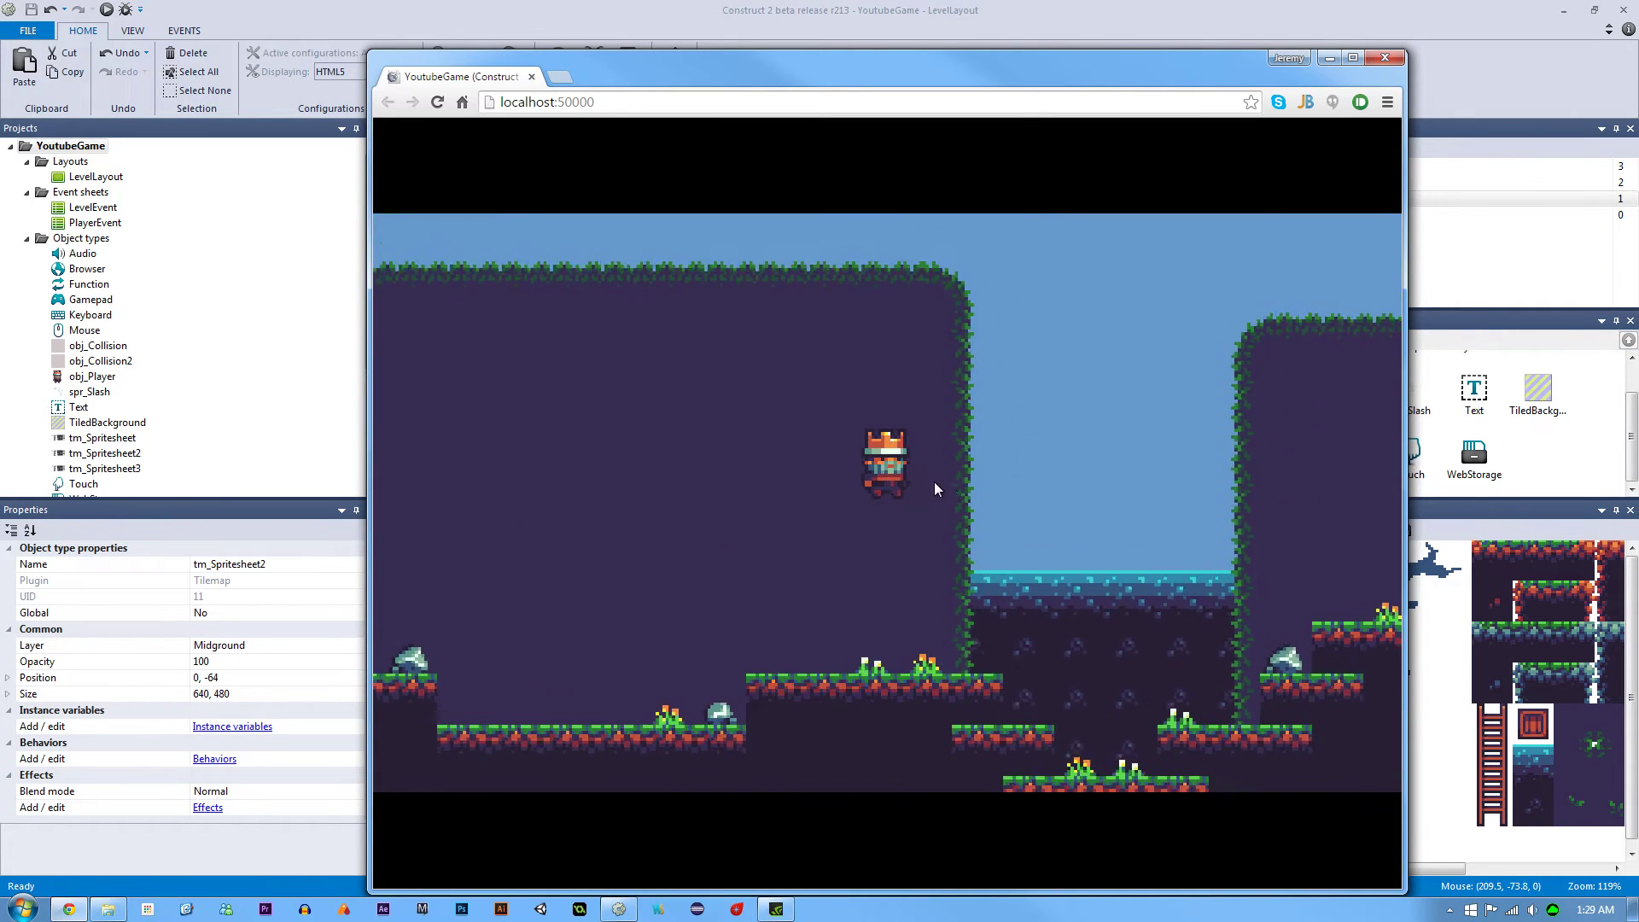
key(Left)
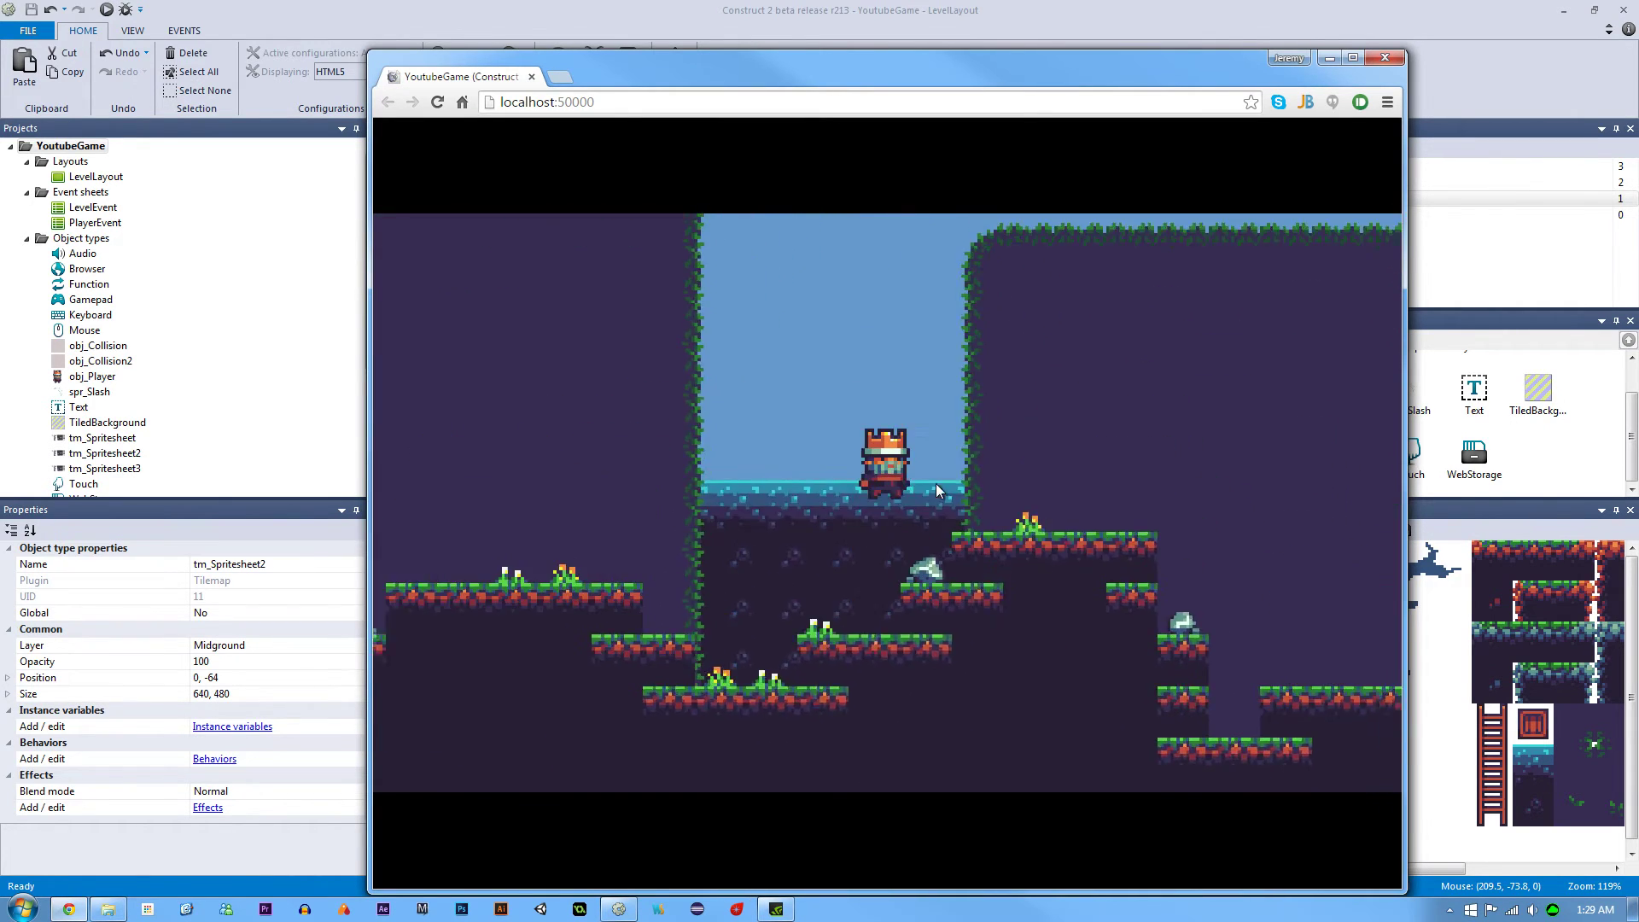
key(Right)
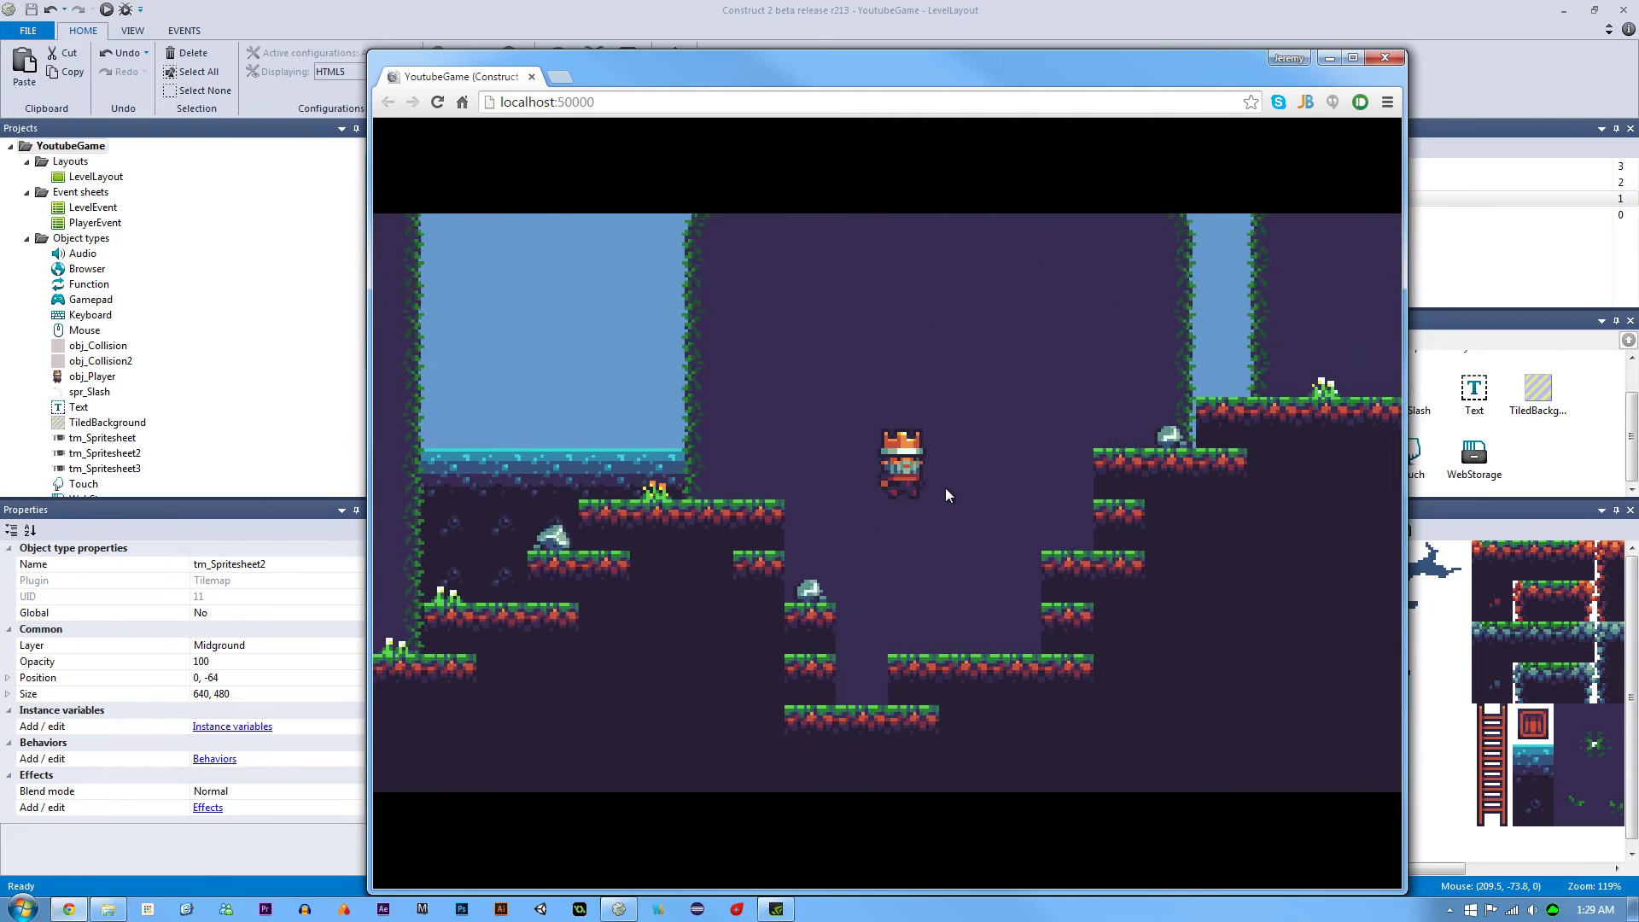
key(Right)
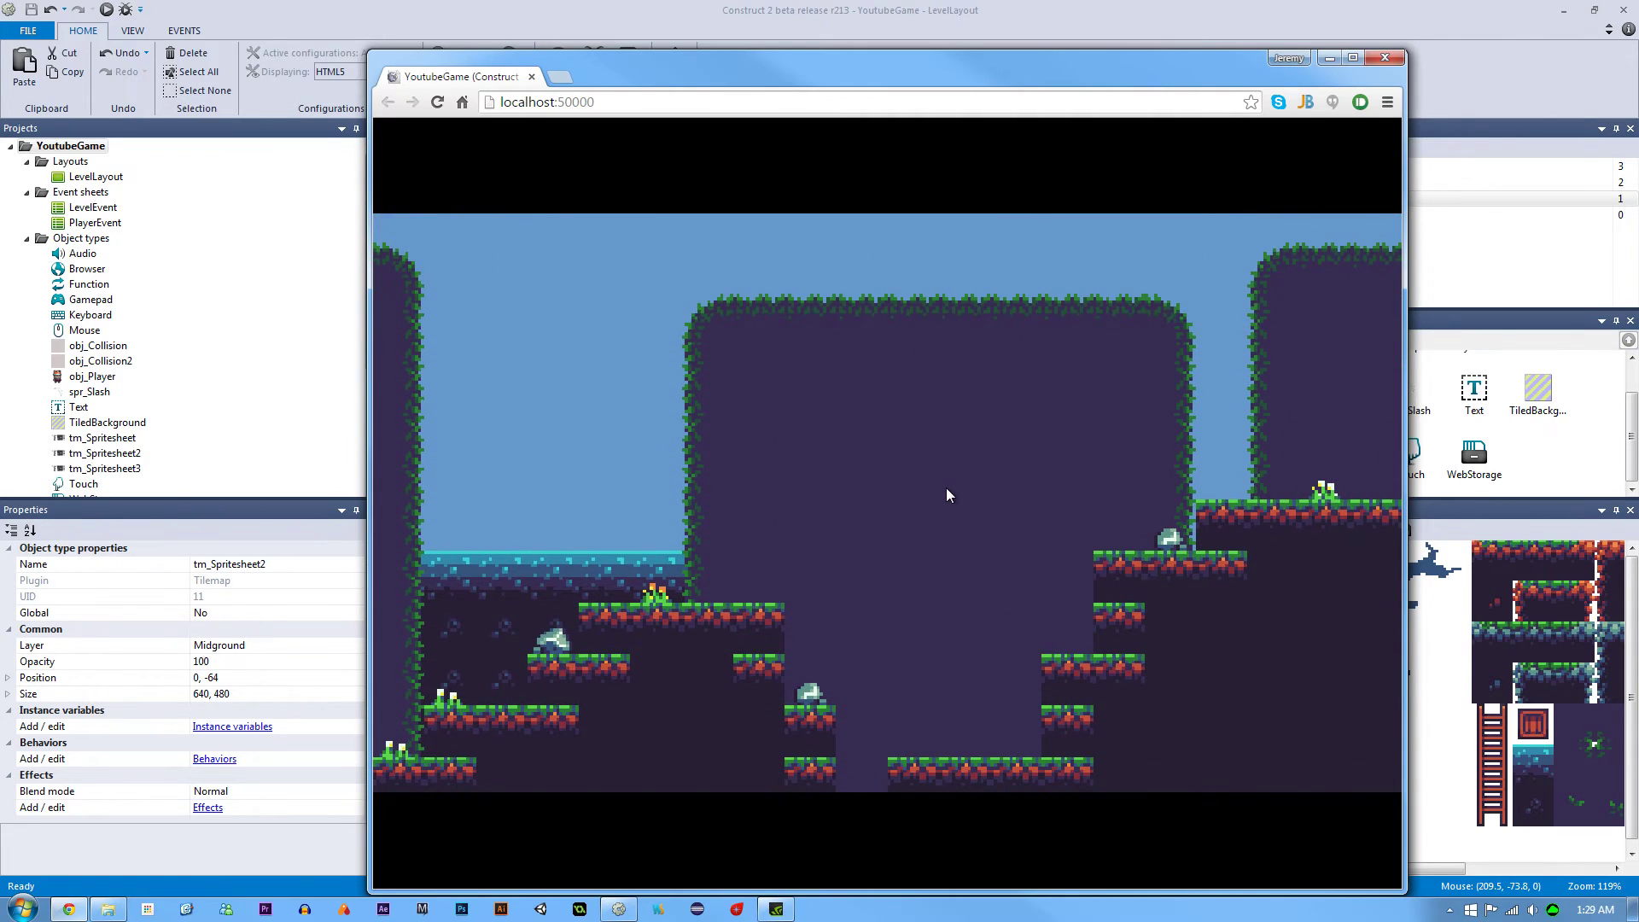
click(1385, 57)
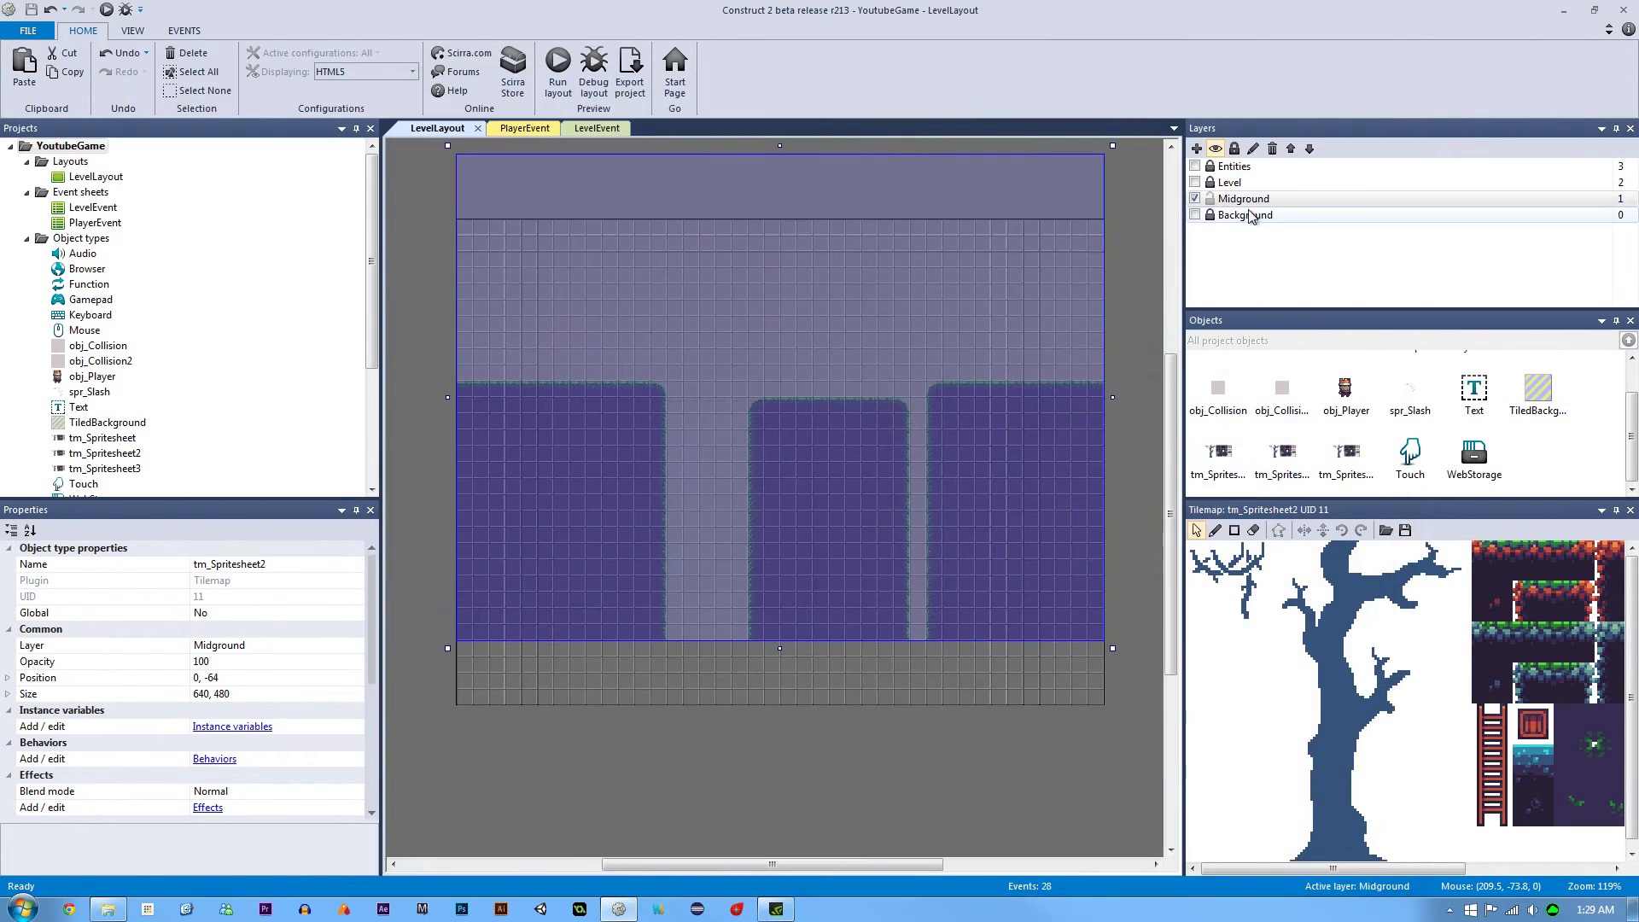
Move the Midground tilemap back to position 0, 0, and lock and hide the Midground layer
drag(1010, 425, 1014, 487)
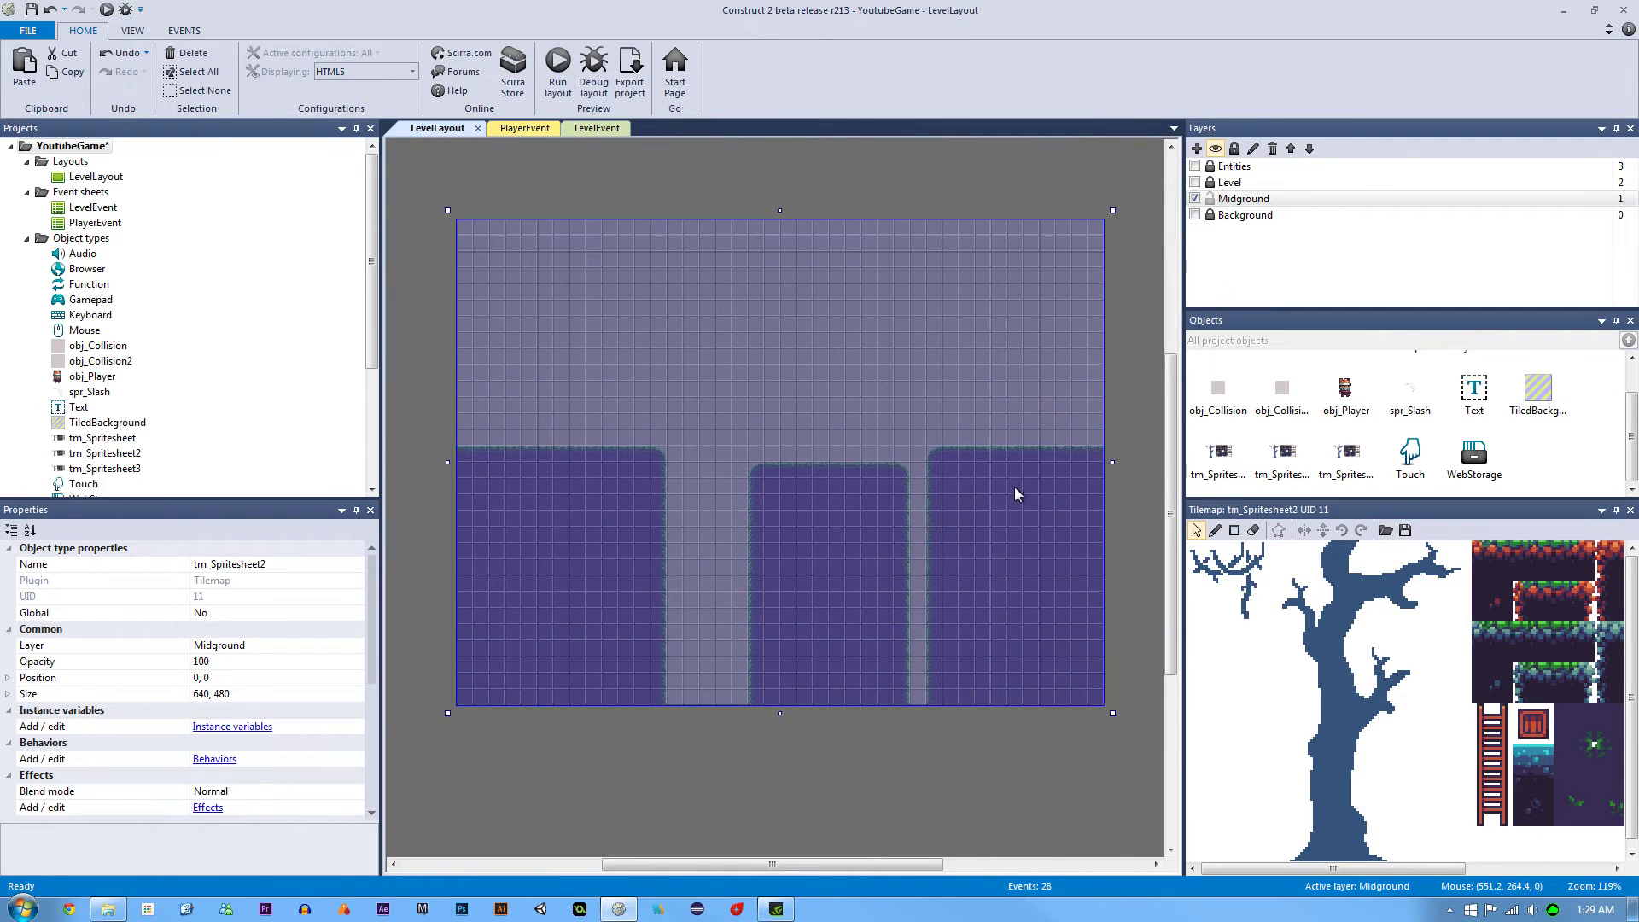
click(1121, 460)
click(1195, 199)
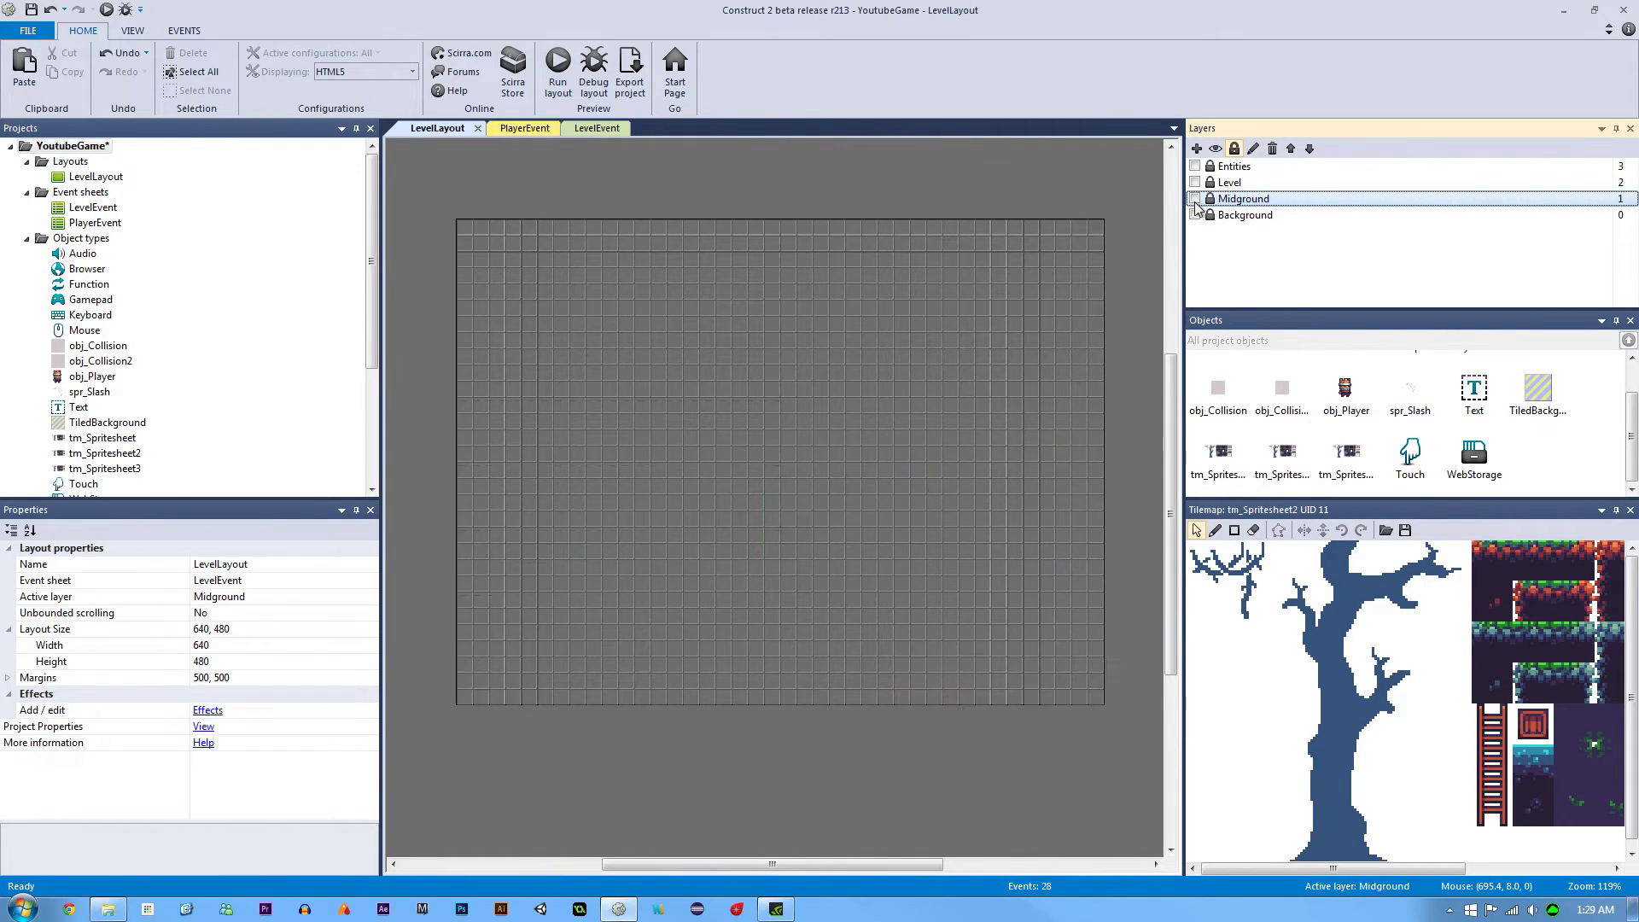
Show and unlock the Level layer and select its tilemap in the layout
click(1195, 182)
click(1217, 185)
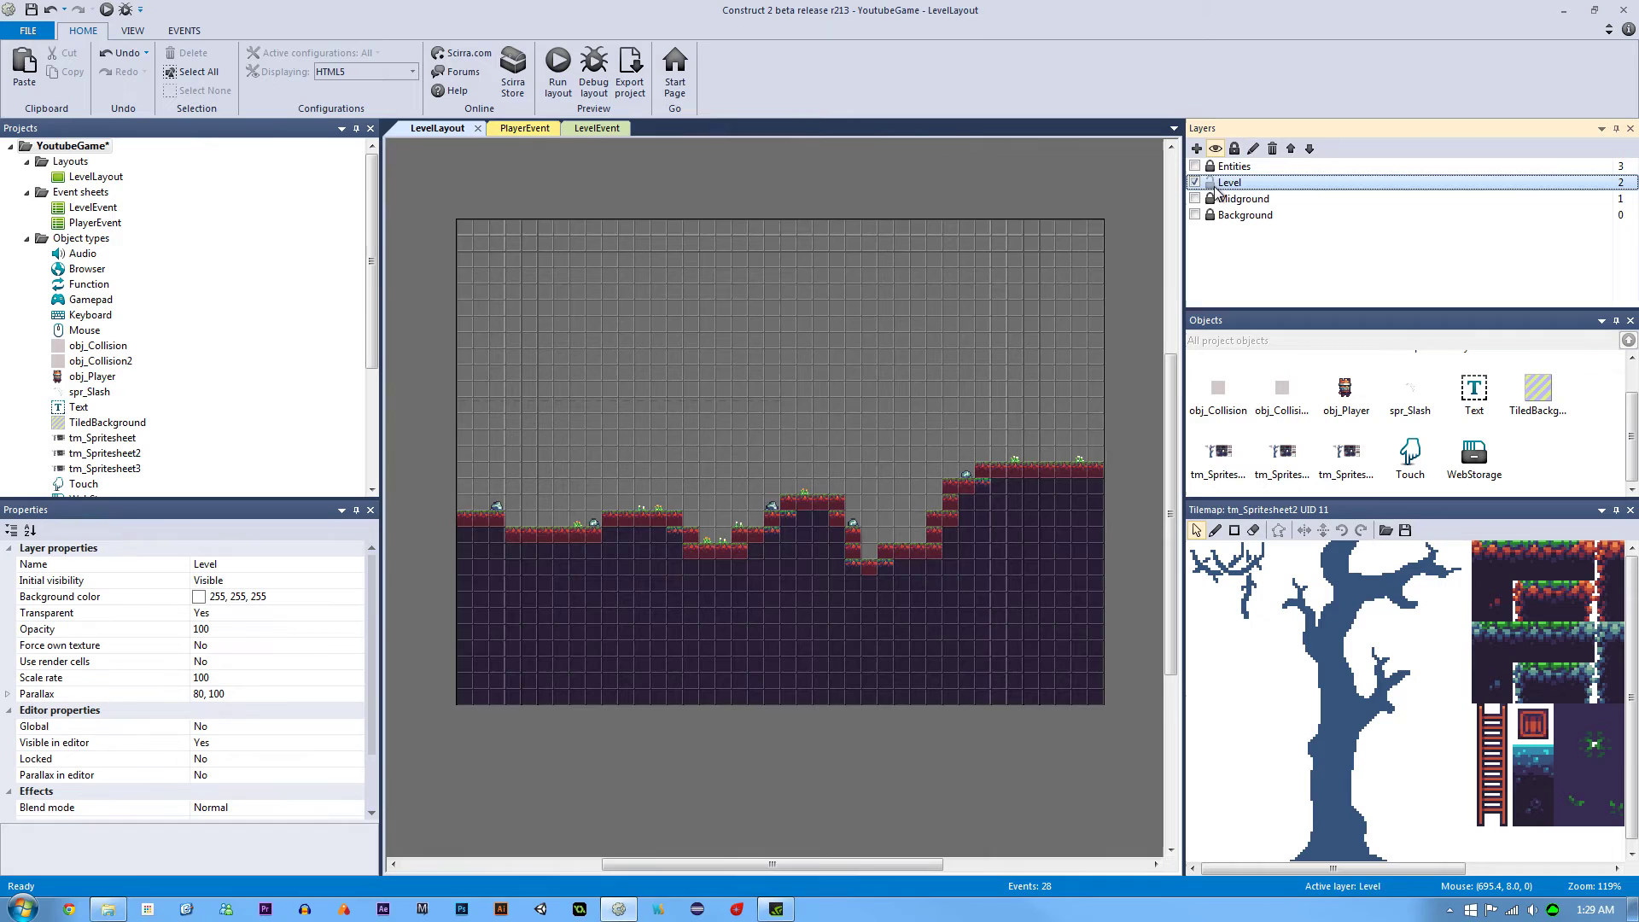
click(1211, 183)
click(636, 198)
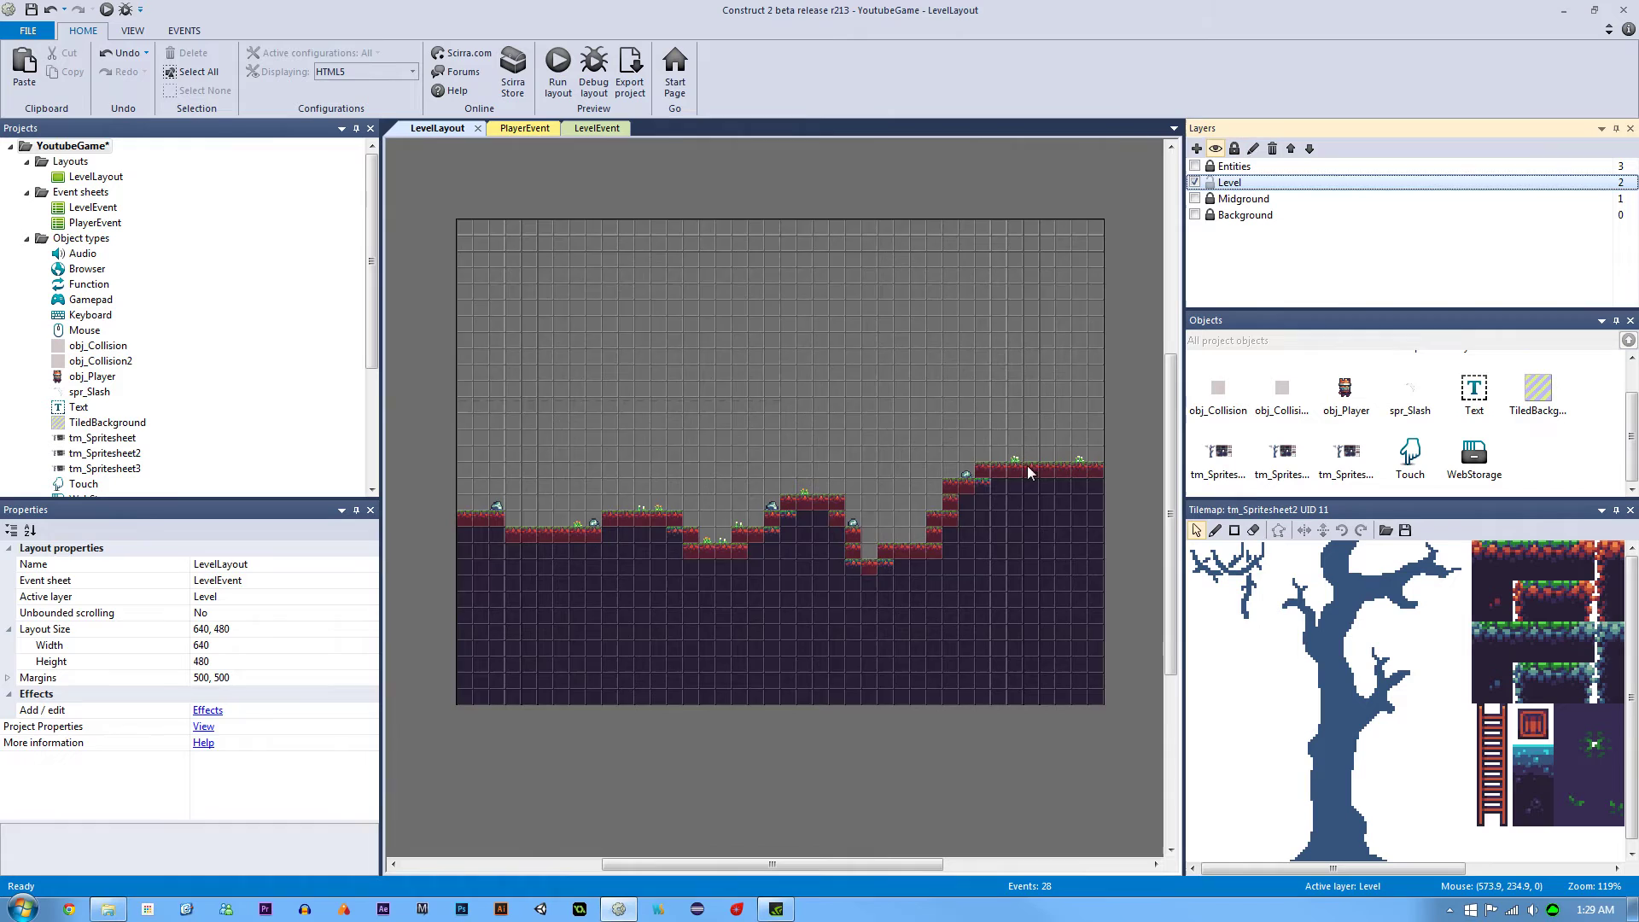
click(666, 593)
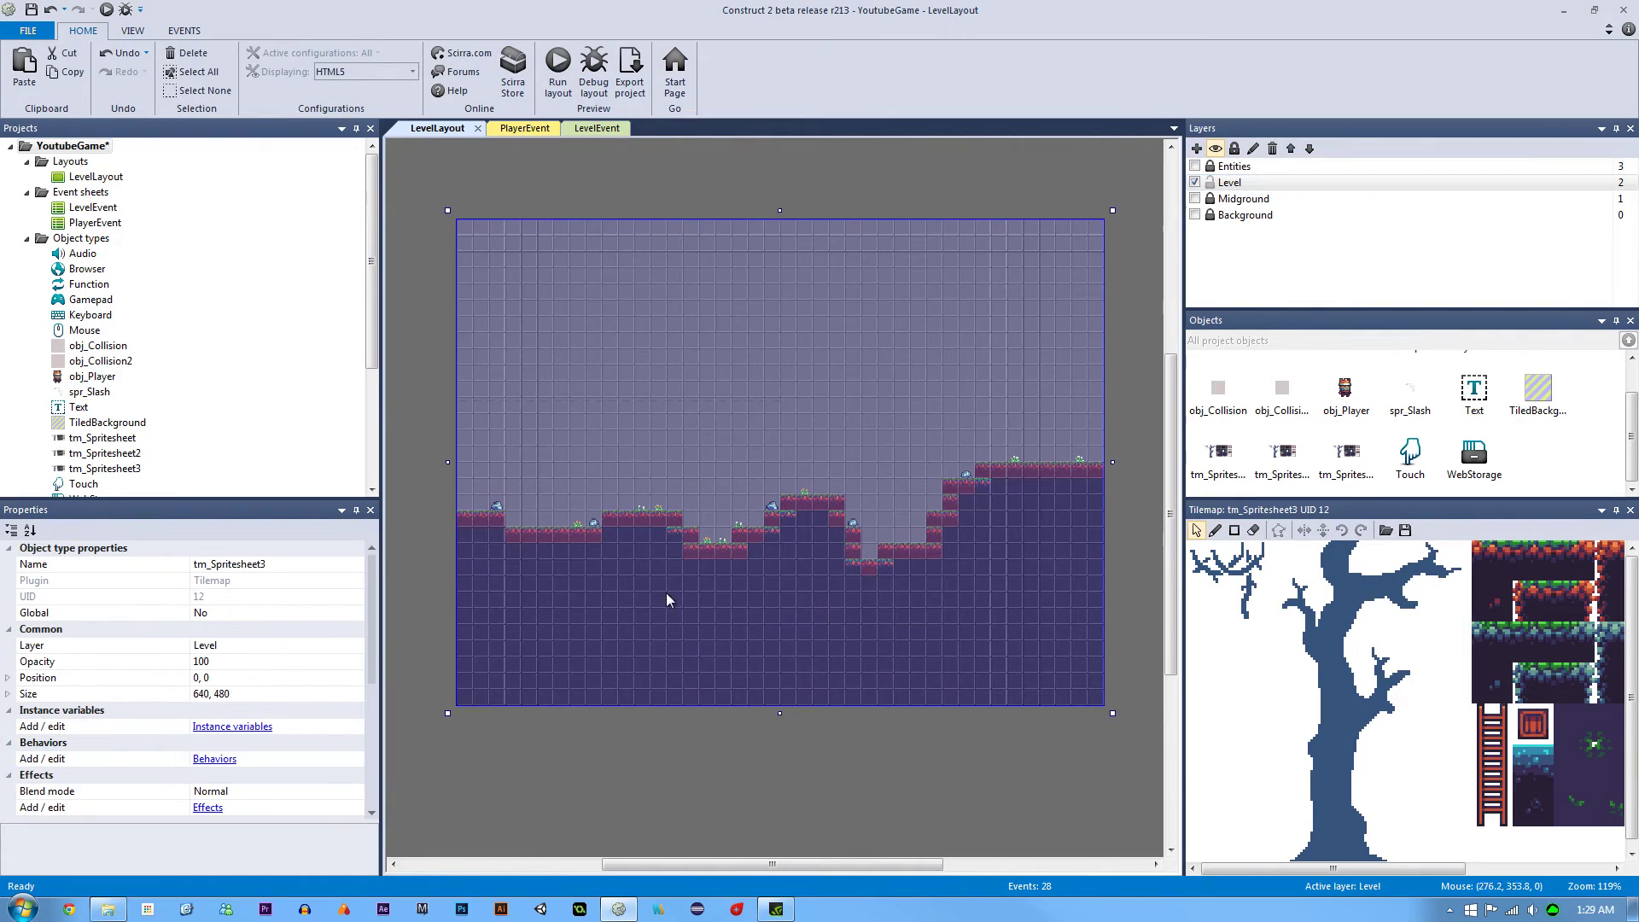
click(1211, 185)
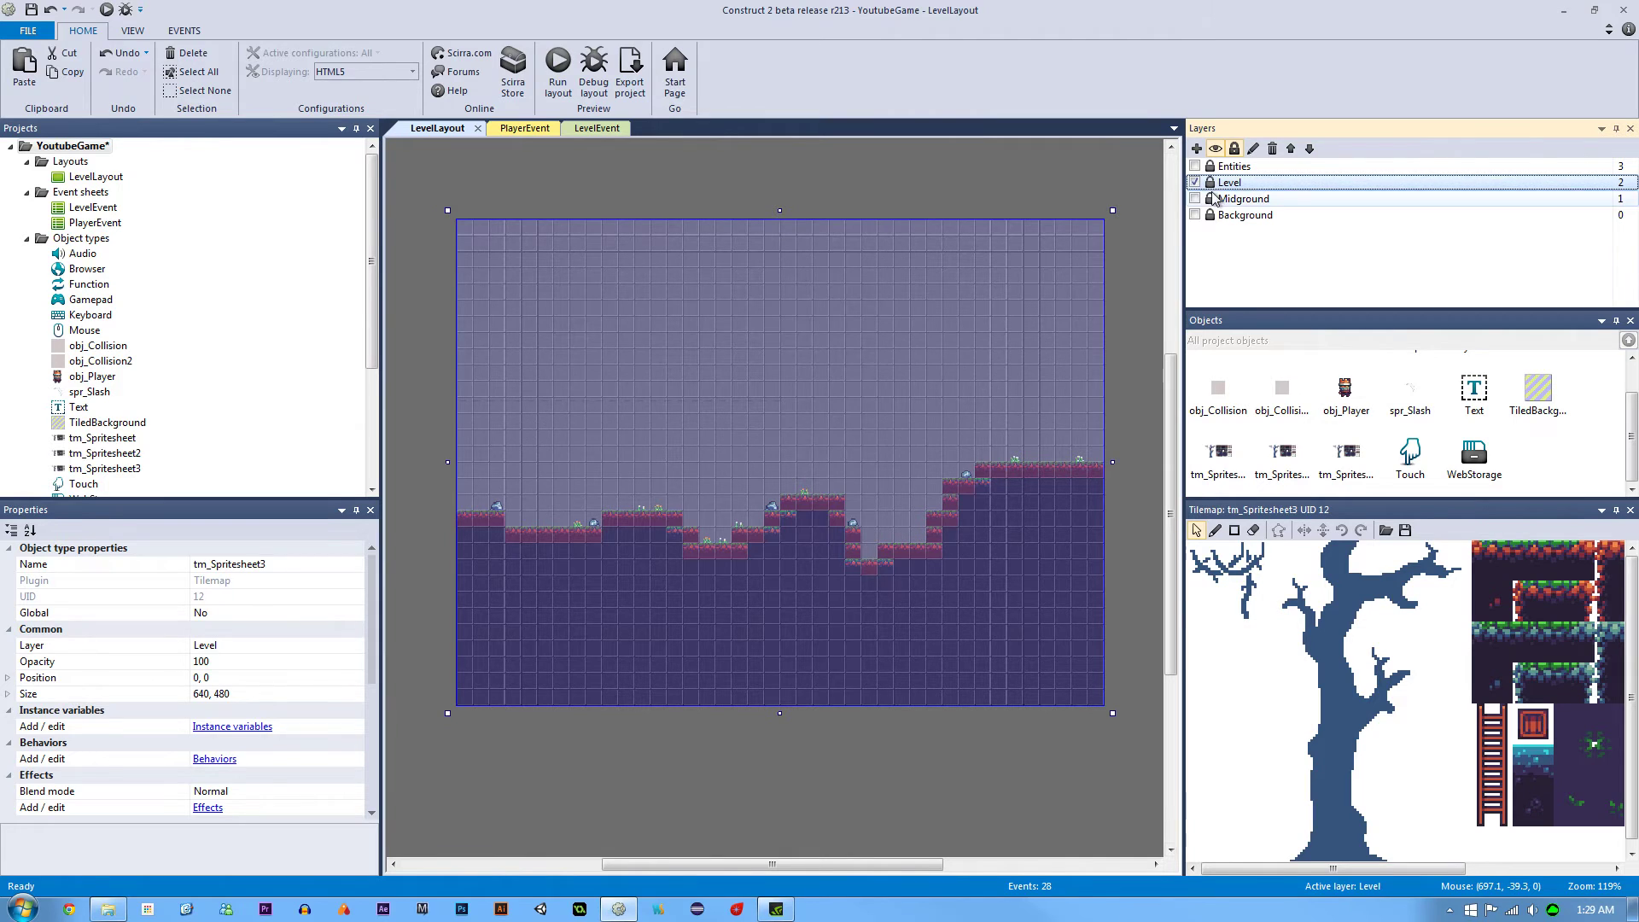
click(1210, 184)
click(1209, 200)
click(1210, 216)
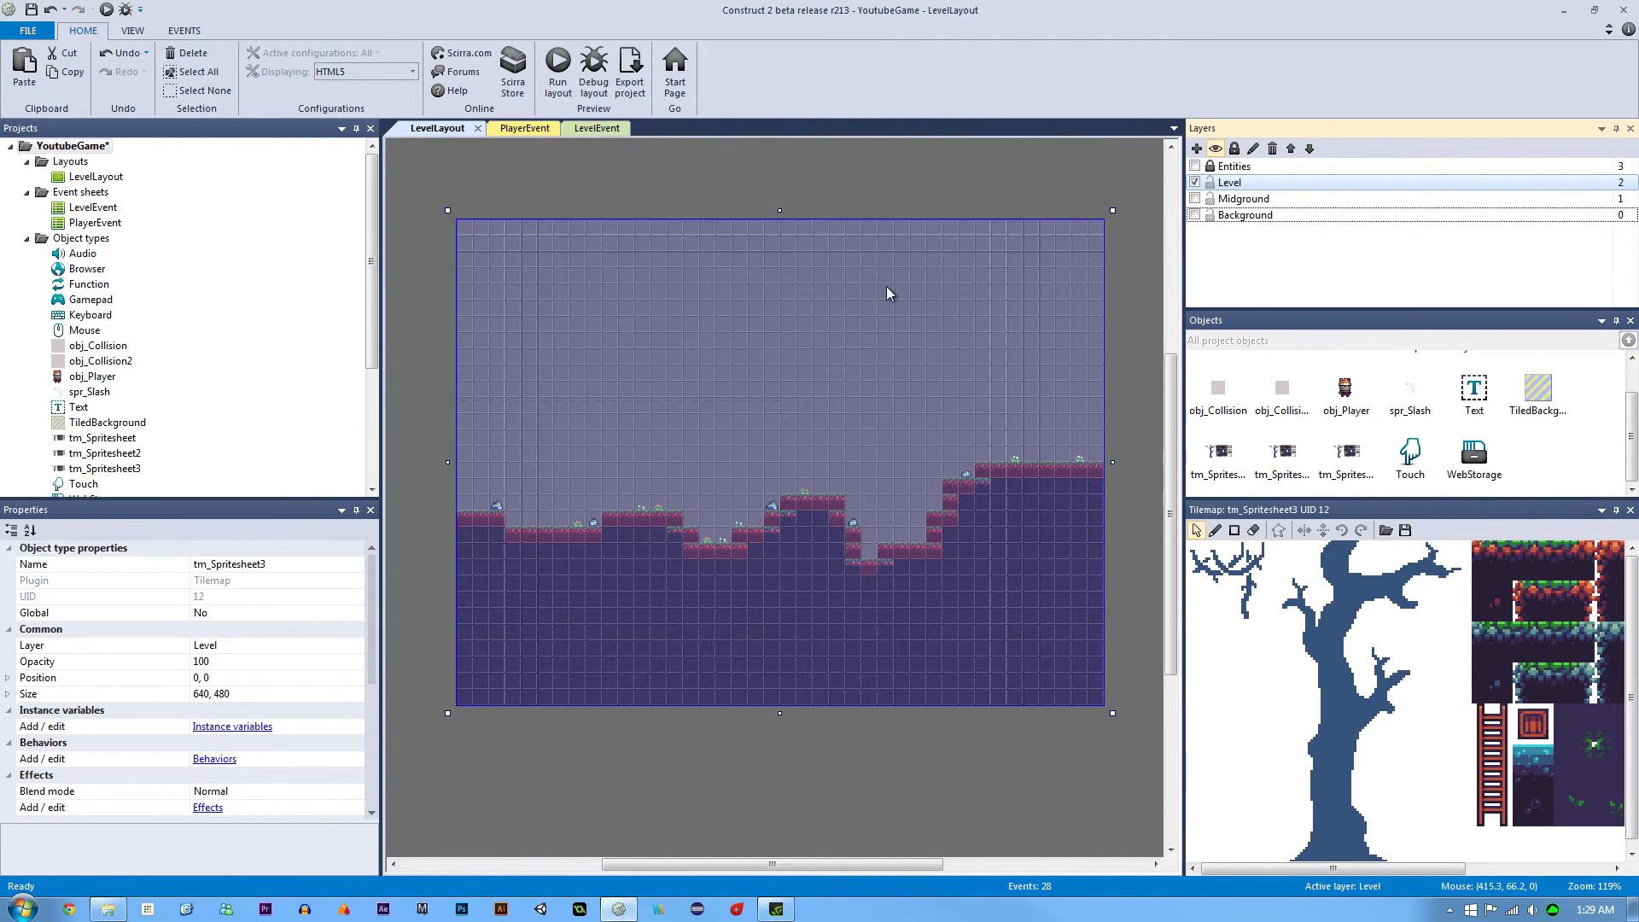
click(1209, 200)
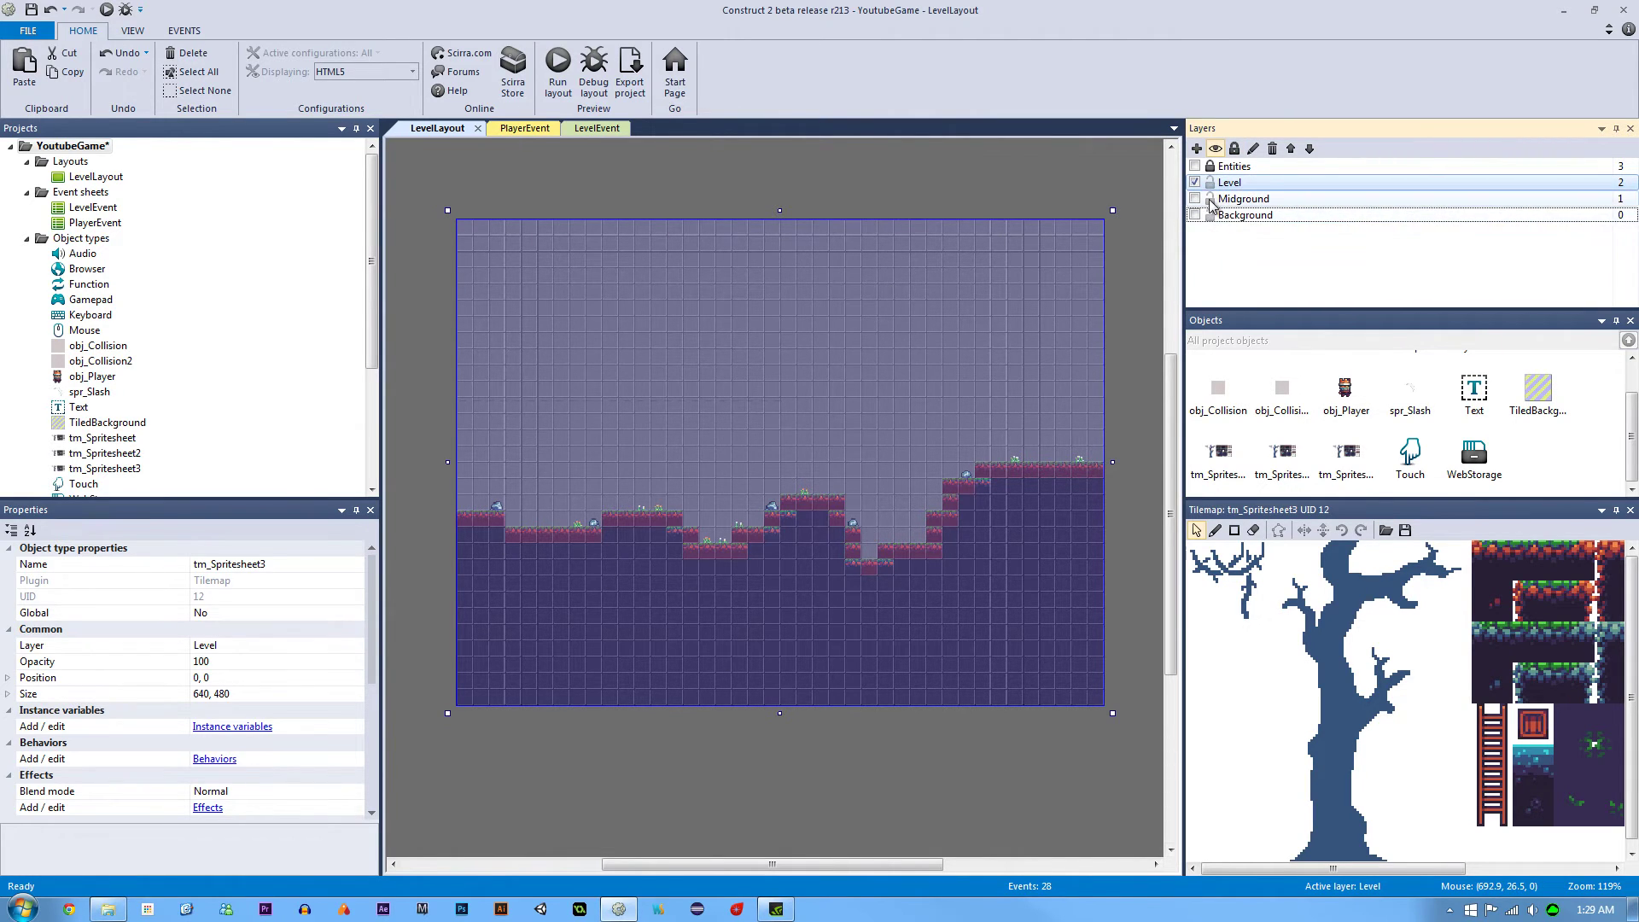
click(1210, 216)
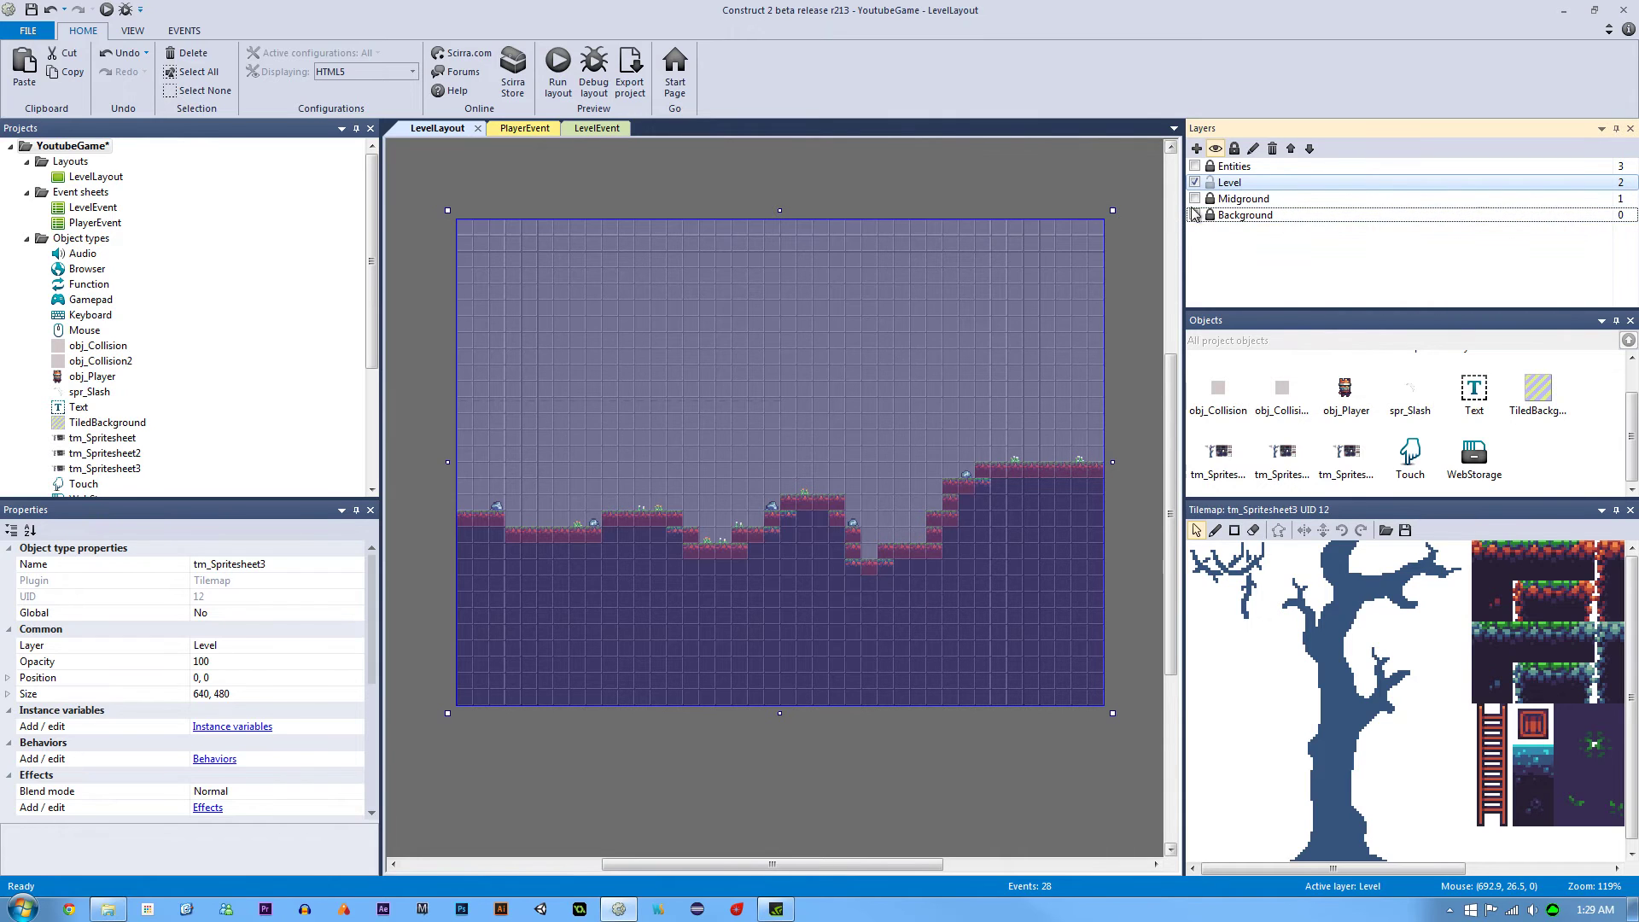
Show the Midground and Background layers, make the locked Entities layer active and clear the tilemap selection
click(1195, 199)
click(1194, 215)
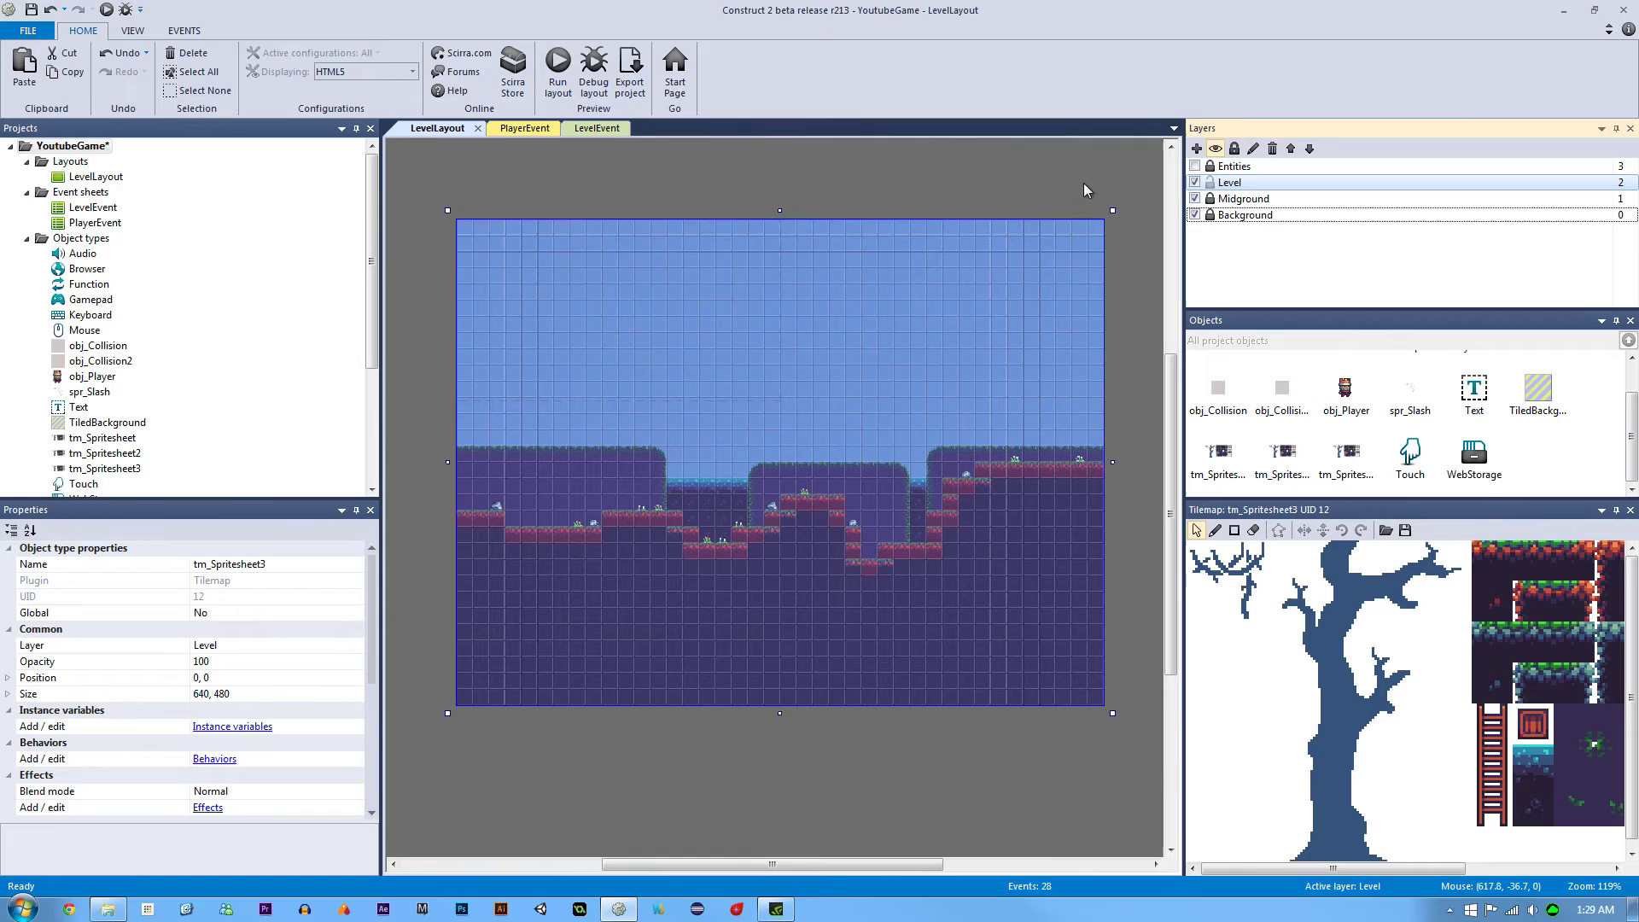
click(1210, 167)
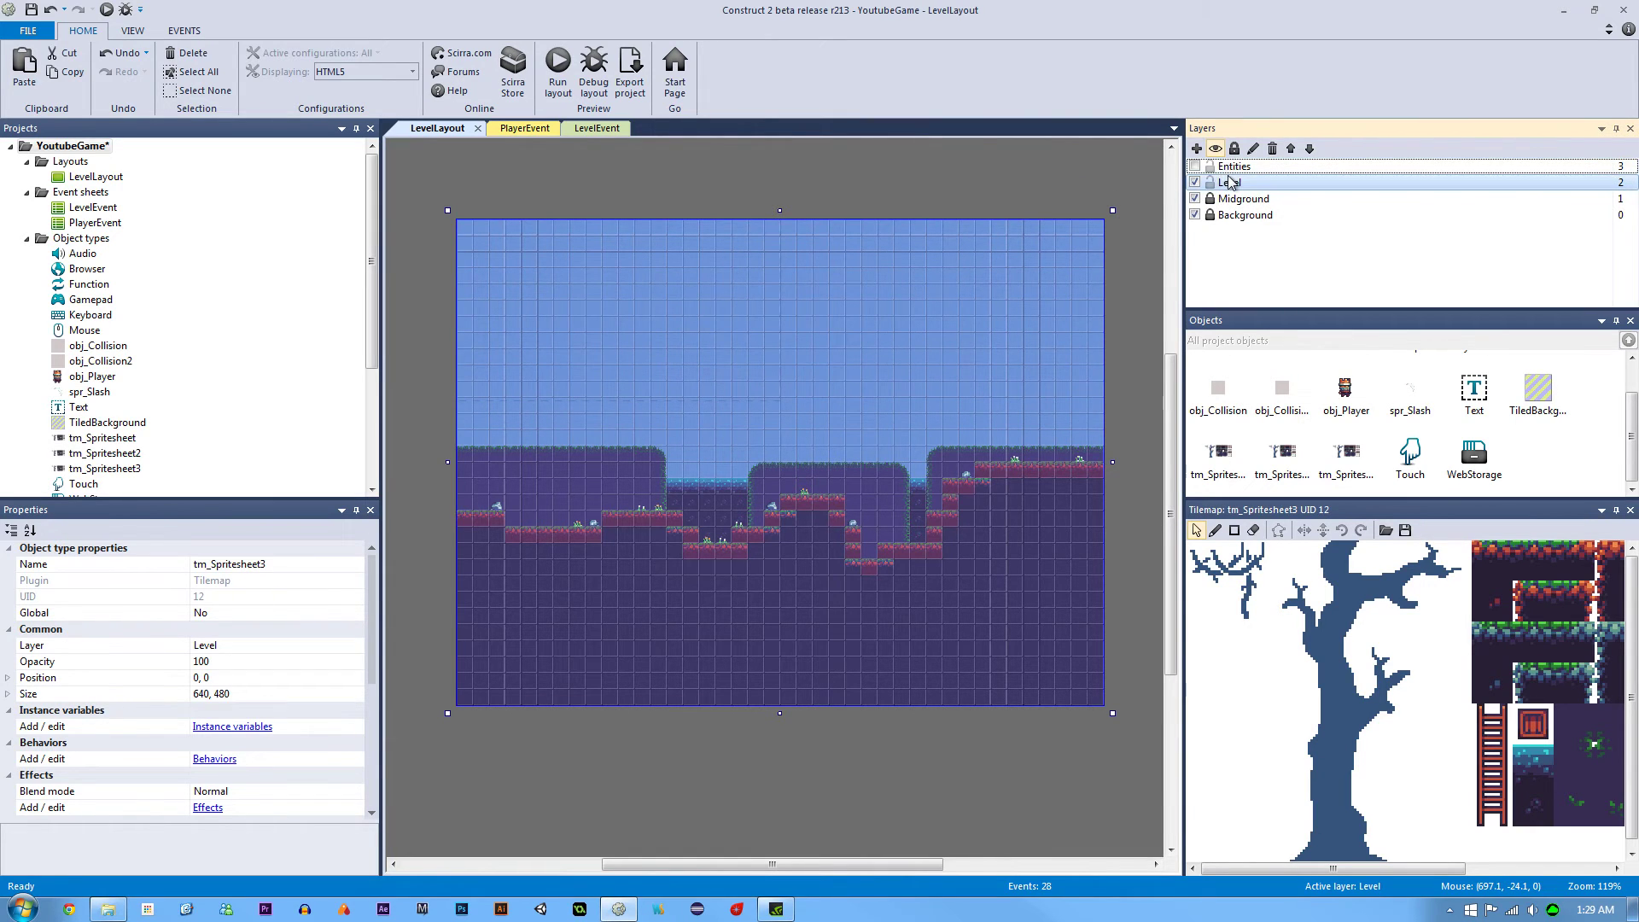
click(1230, 166)
click(1211, 166)
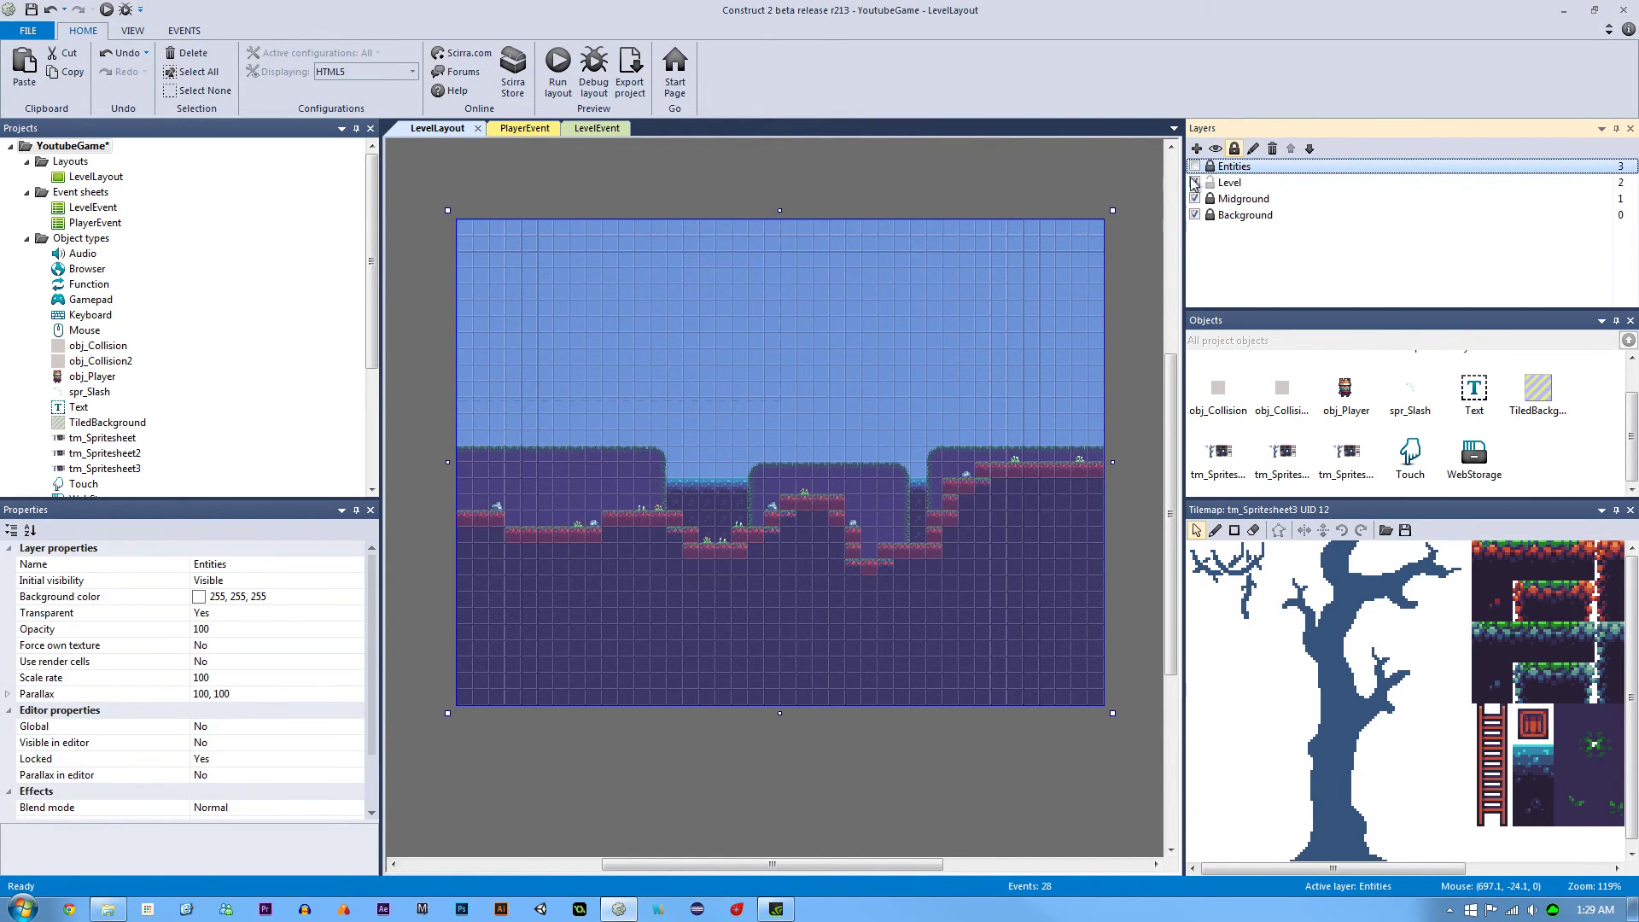
click(997, 181)
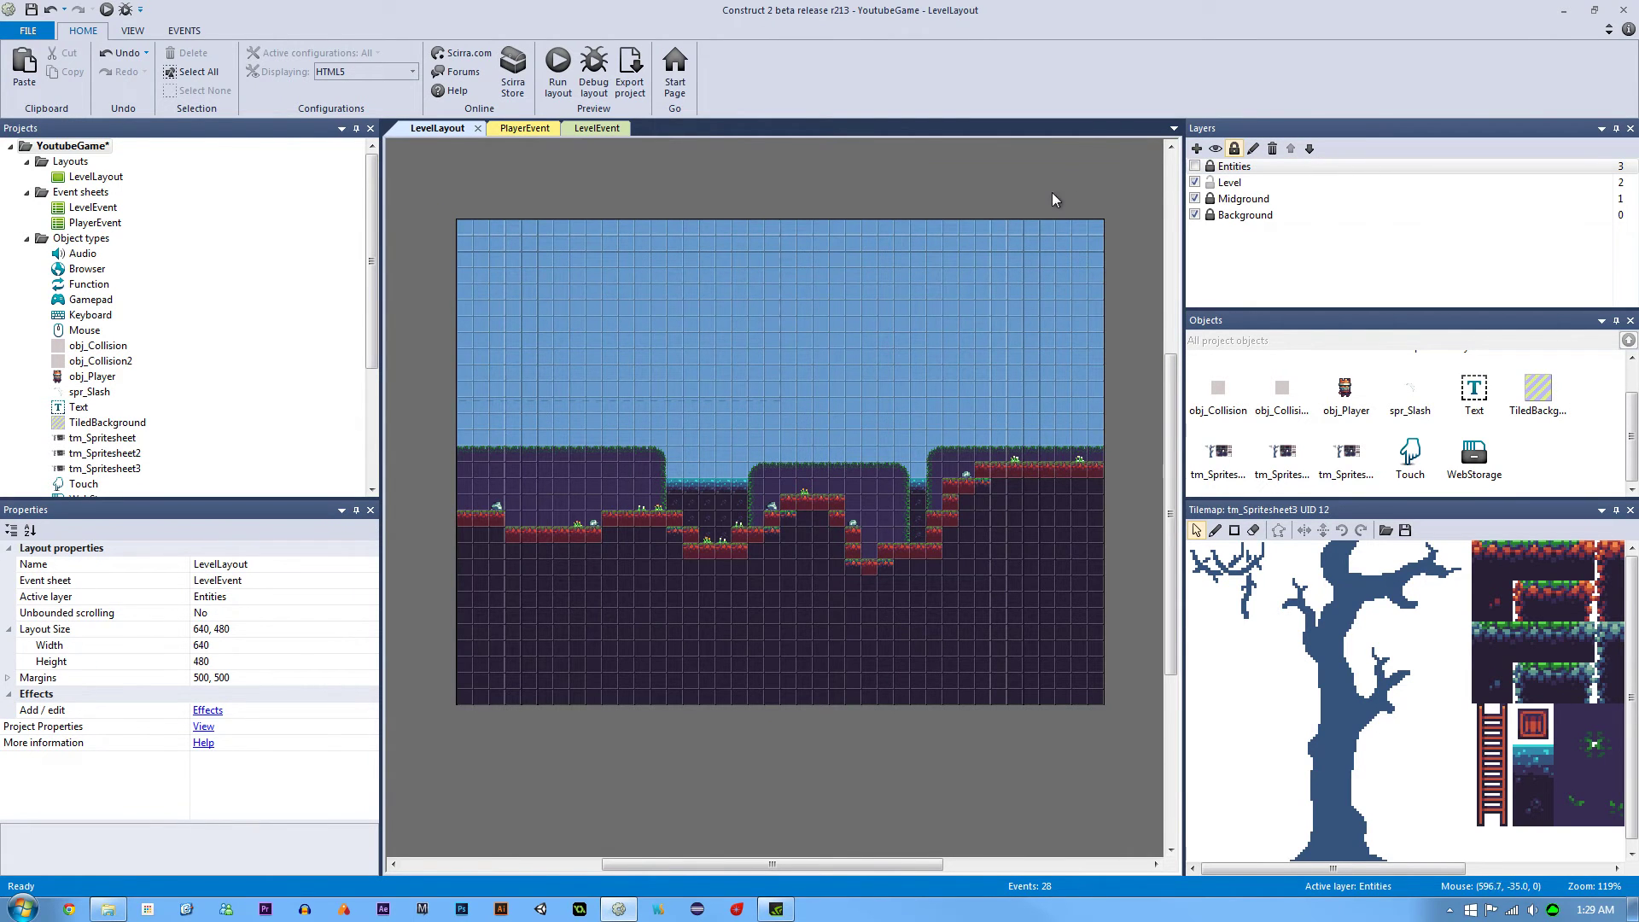
Save the project
ctrl+scroll(936, 268, up, 2)
ctrl+scroll(935, 271, up, 3)
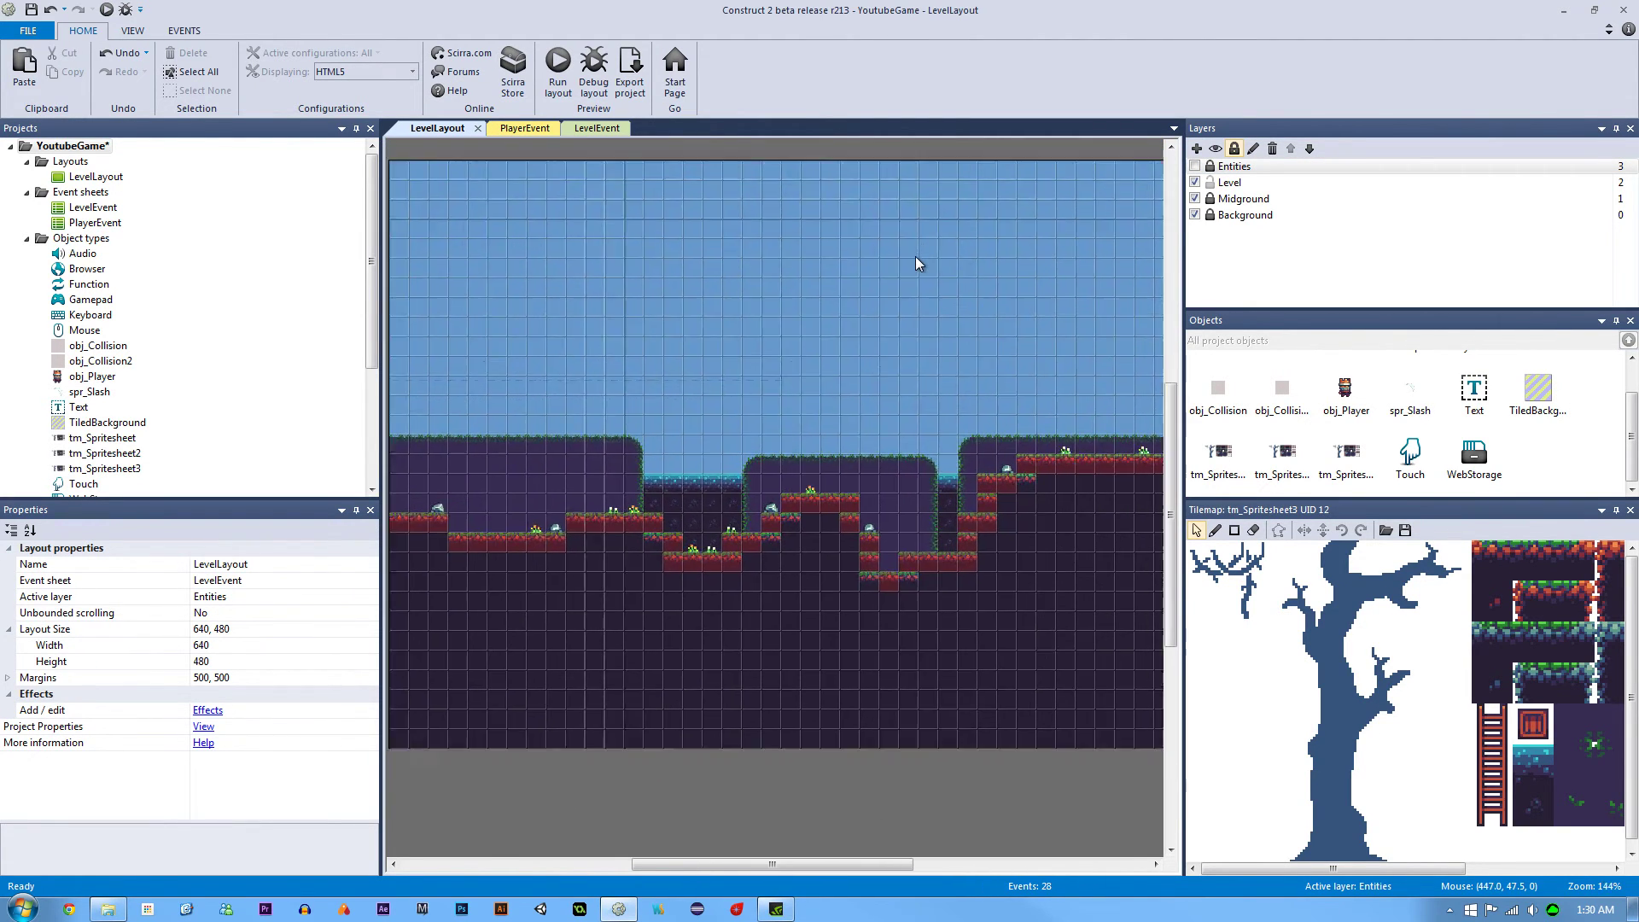
key(ctrl+s)
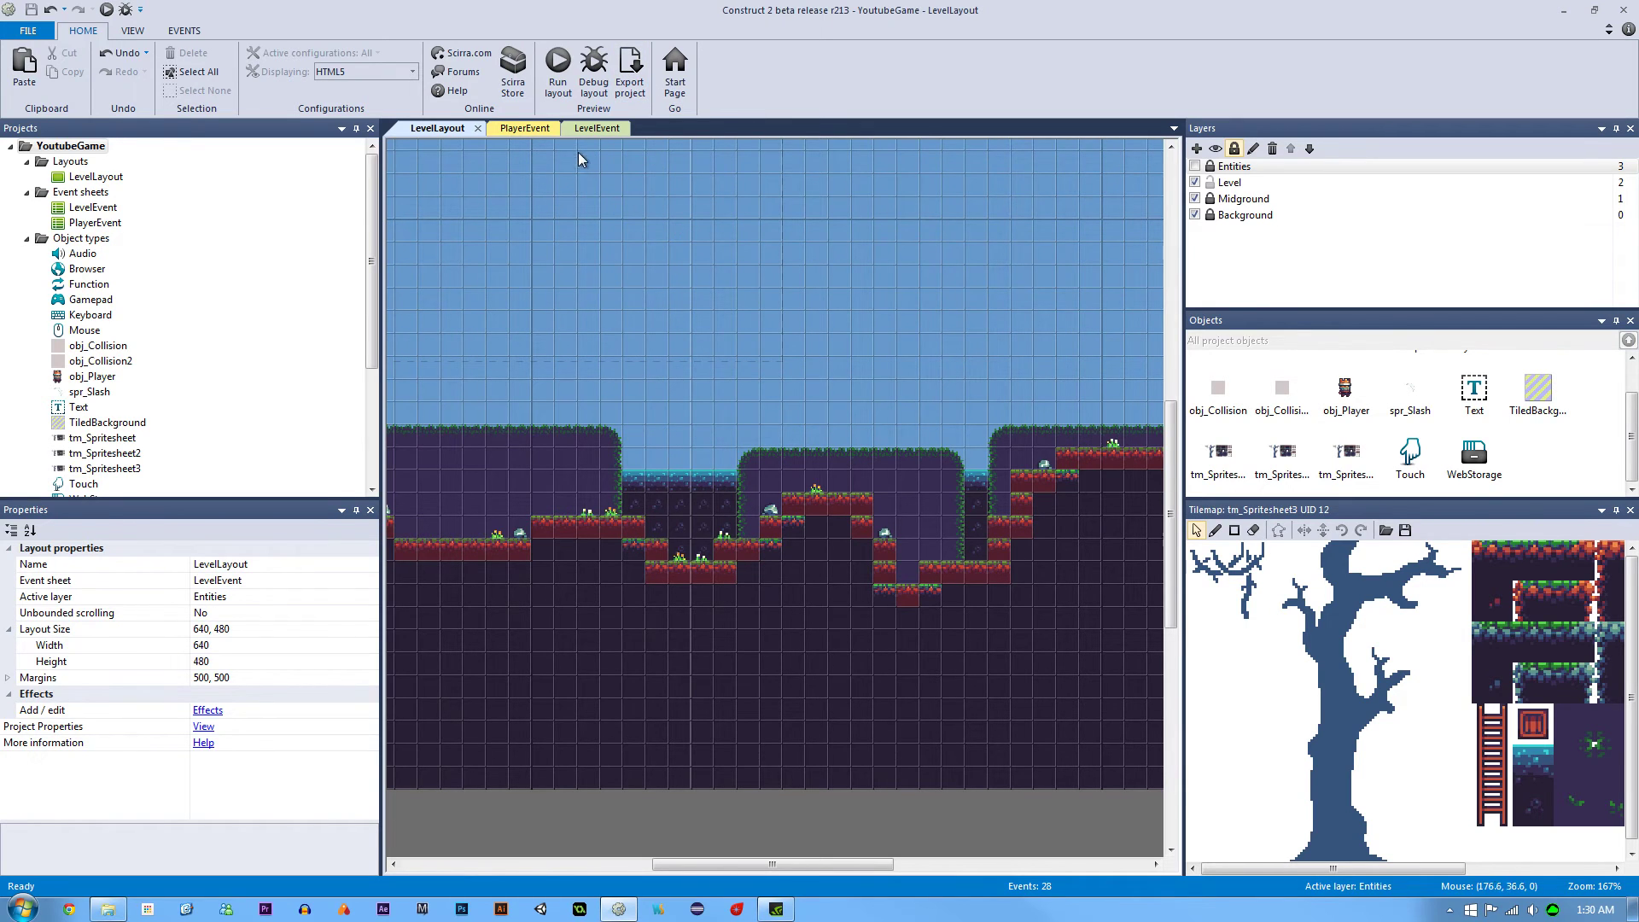
Open the PlayerEvent sheet and preview an obj_Player Is by wall condition with its side options, without adding it
click(527, 129)
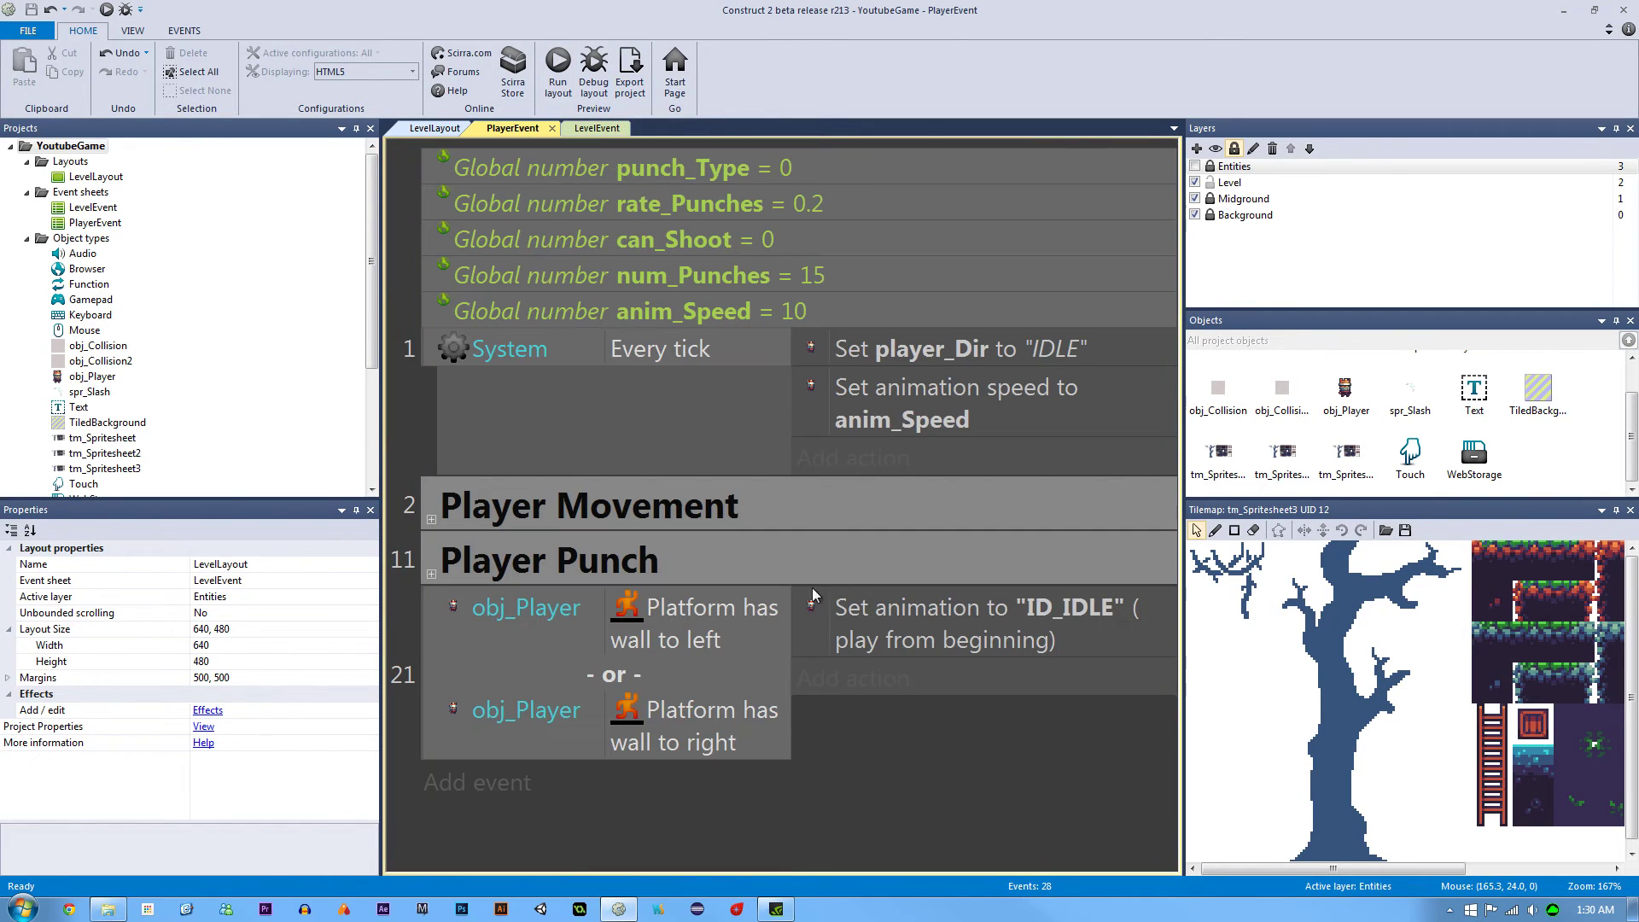
click(636, 632)
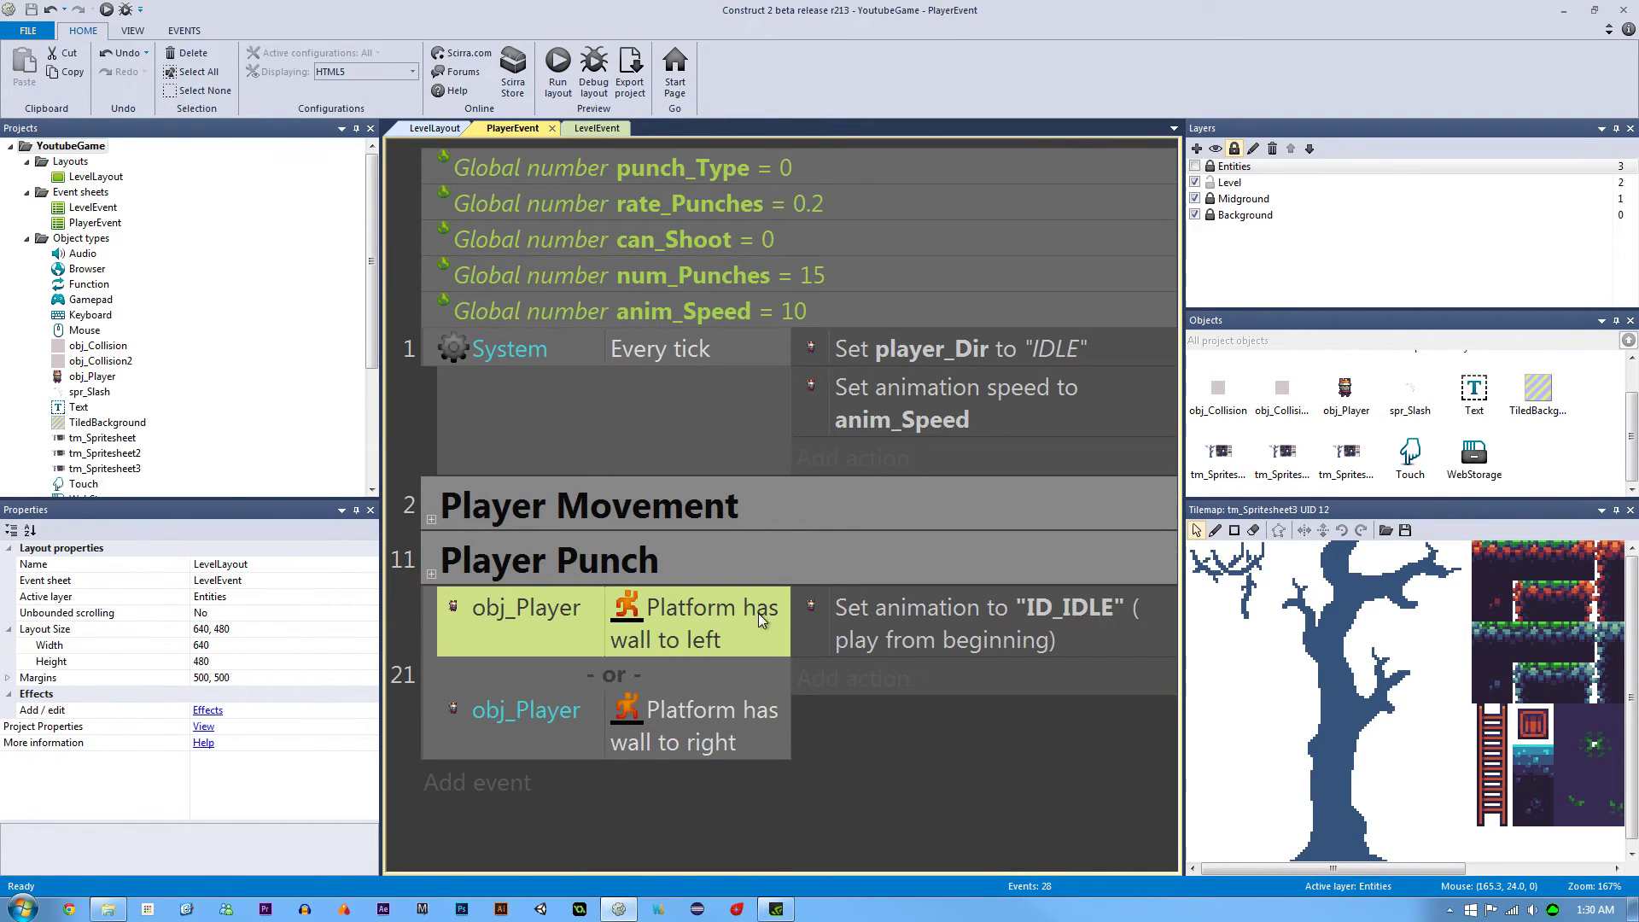
click(523, 783)
double_click(978, 260)
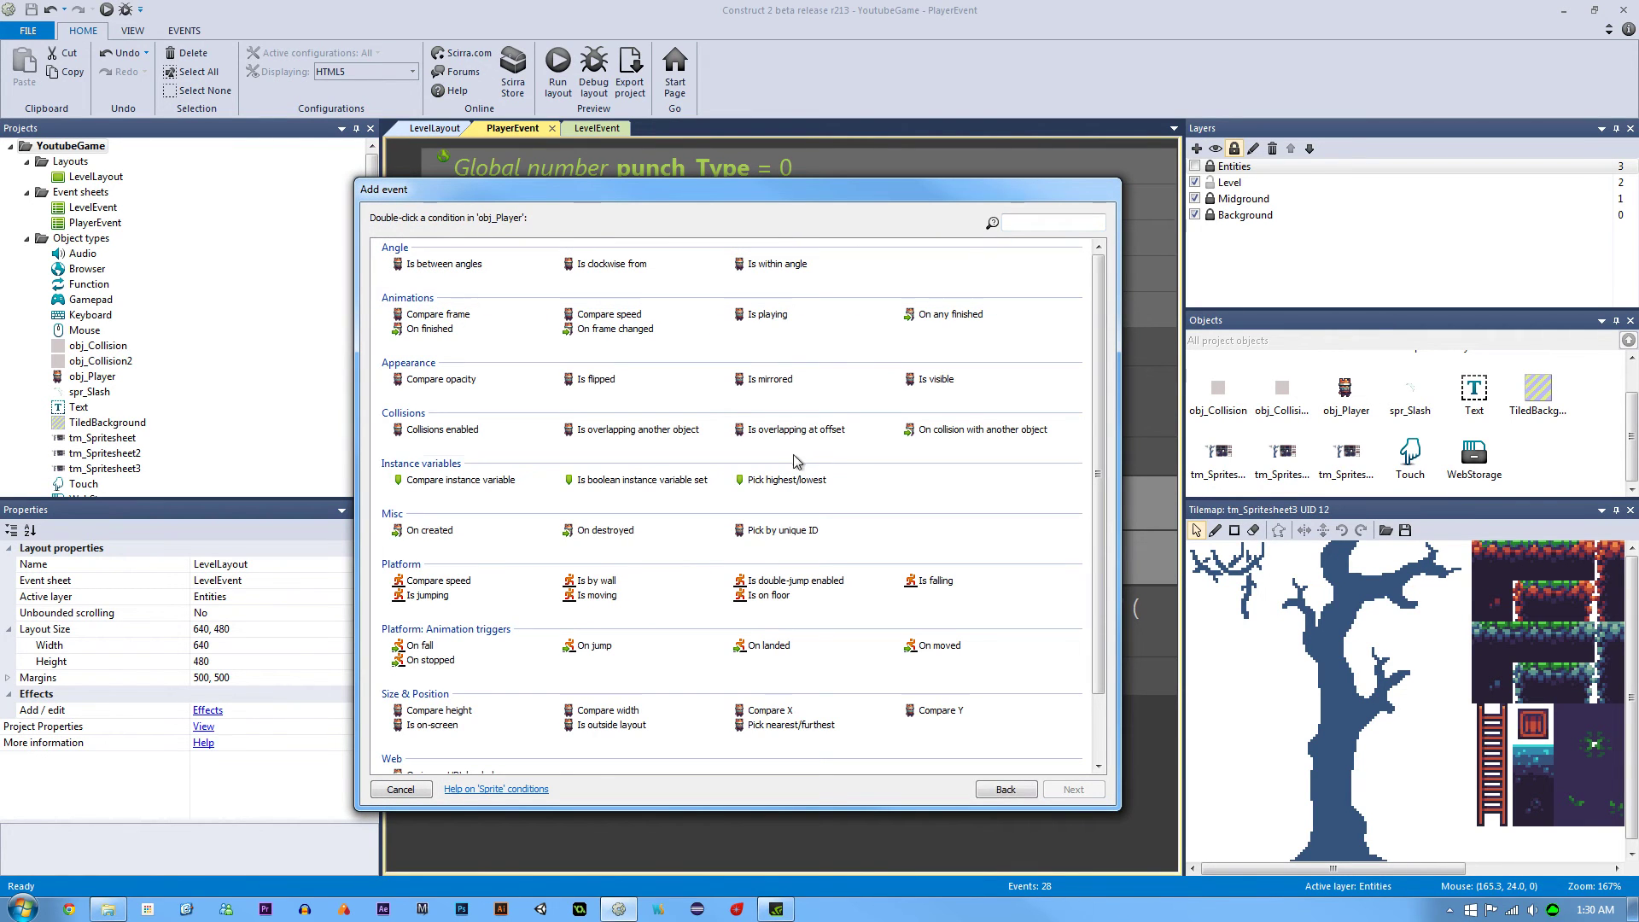
double_click(596, 582)
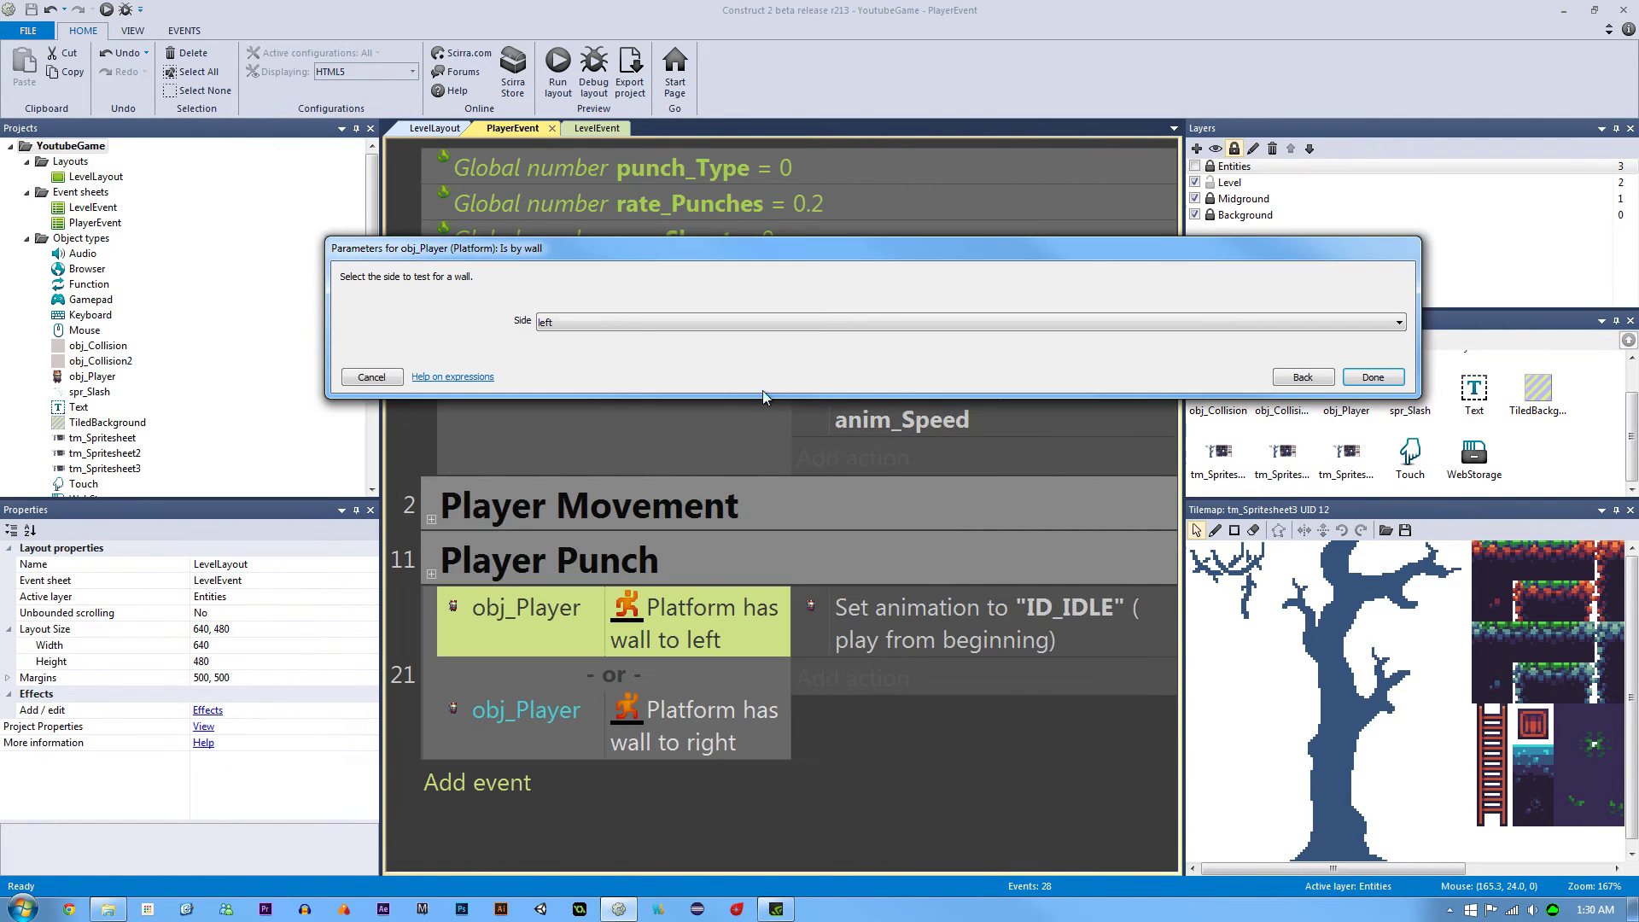
click(606, 319)
click(383, 378)
key(Return)
Examine event 21's Or block setting and its two obj_Player conditions for a wall to the left or right
click(426, 686)
right_click(442, 659)
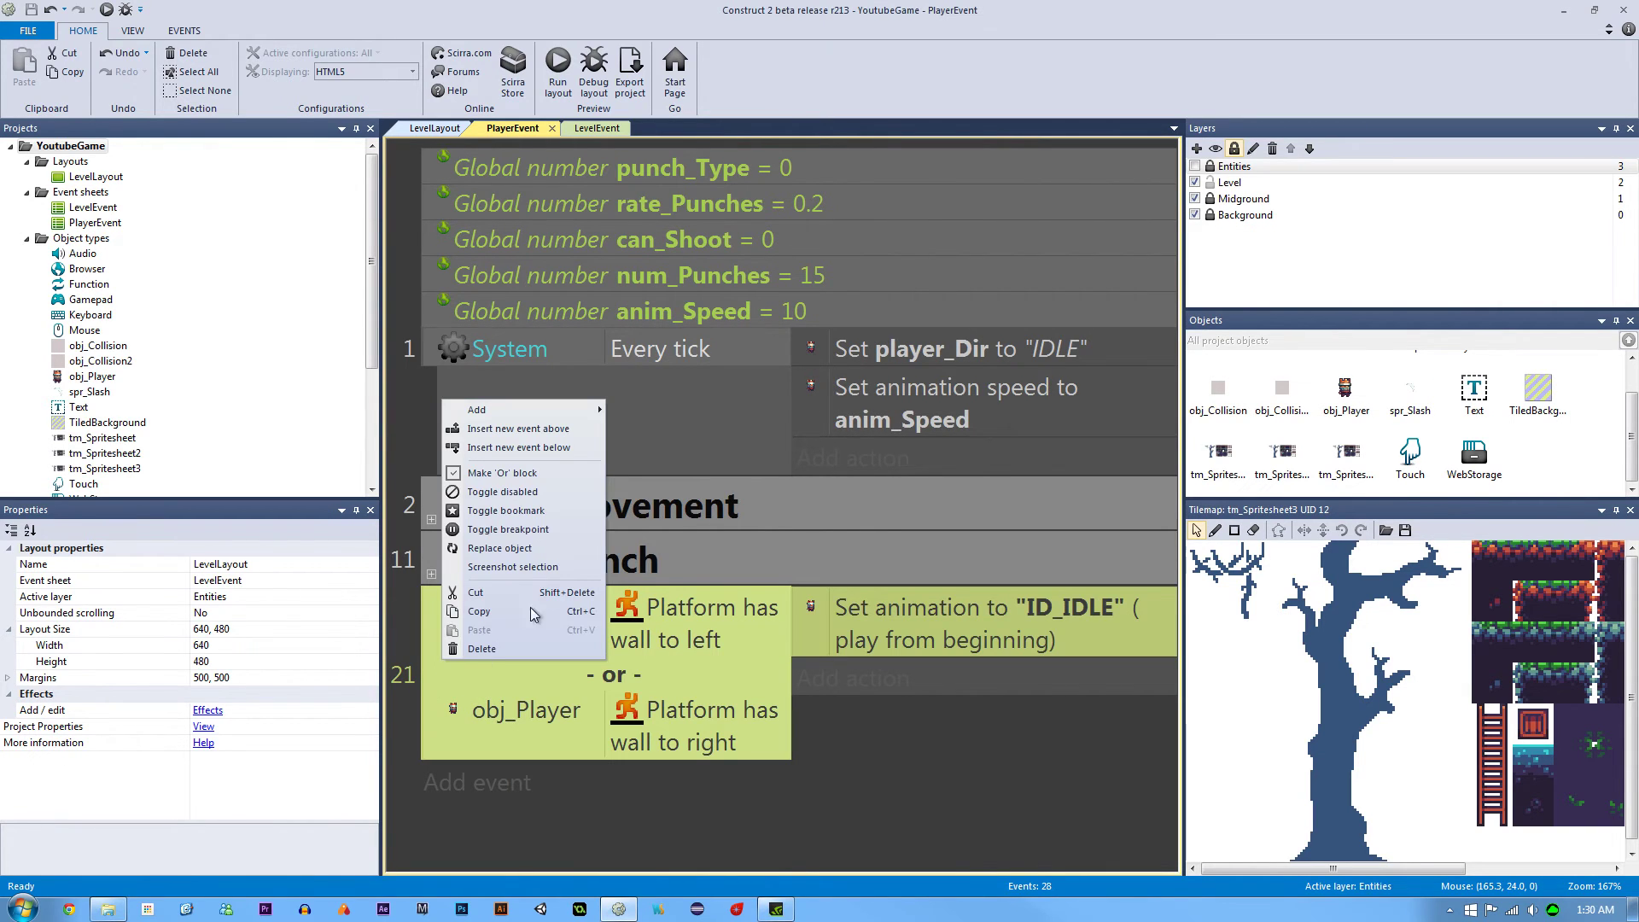
double_click(843, 770)
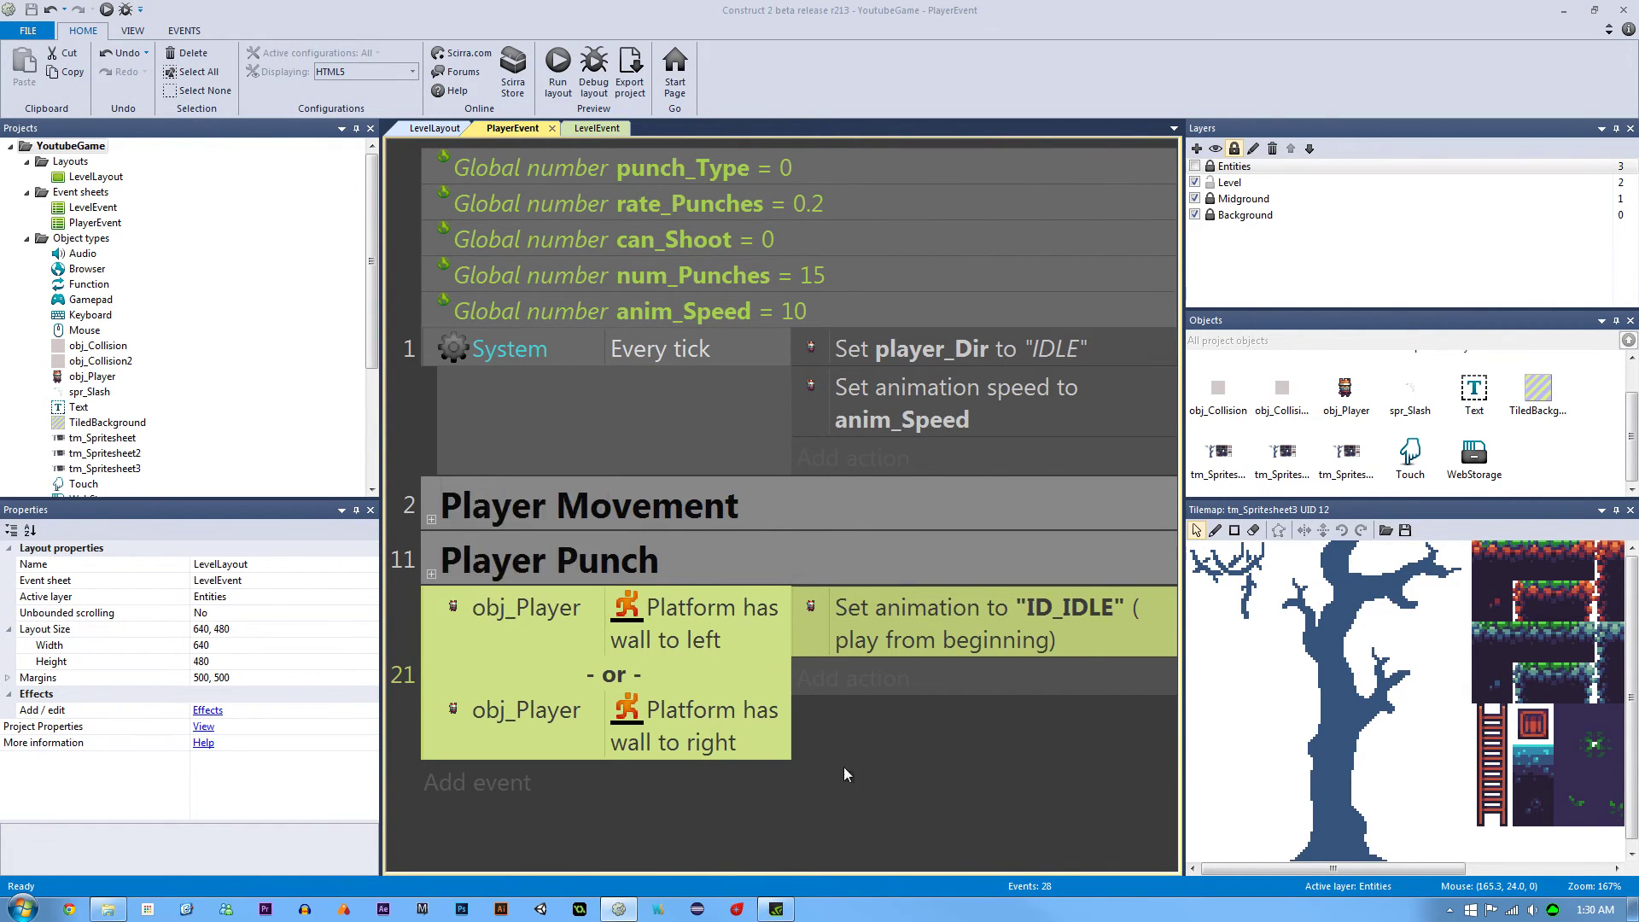
click(406, 790)
click(628, 629)
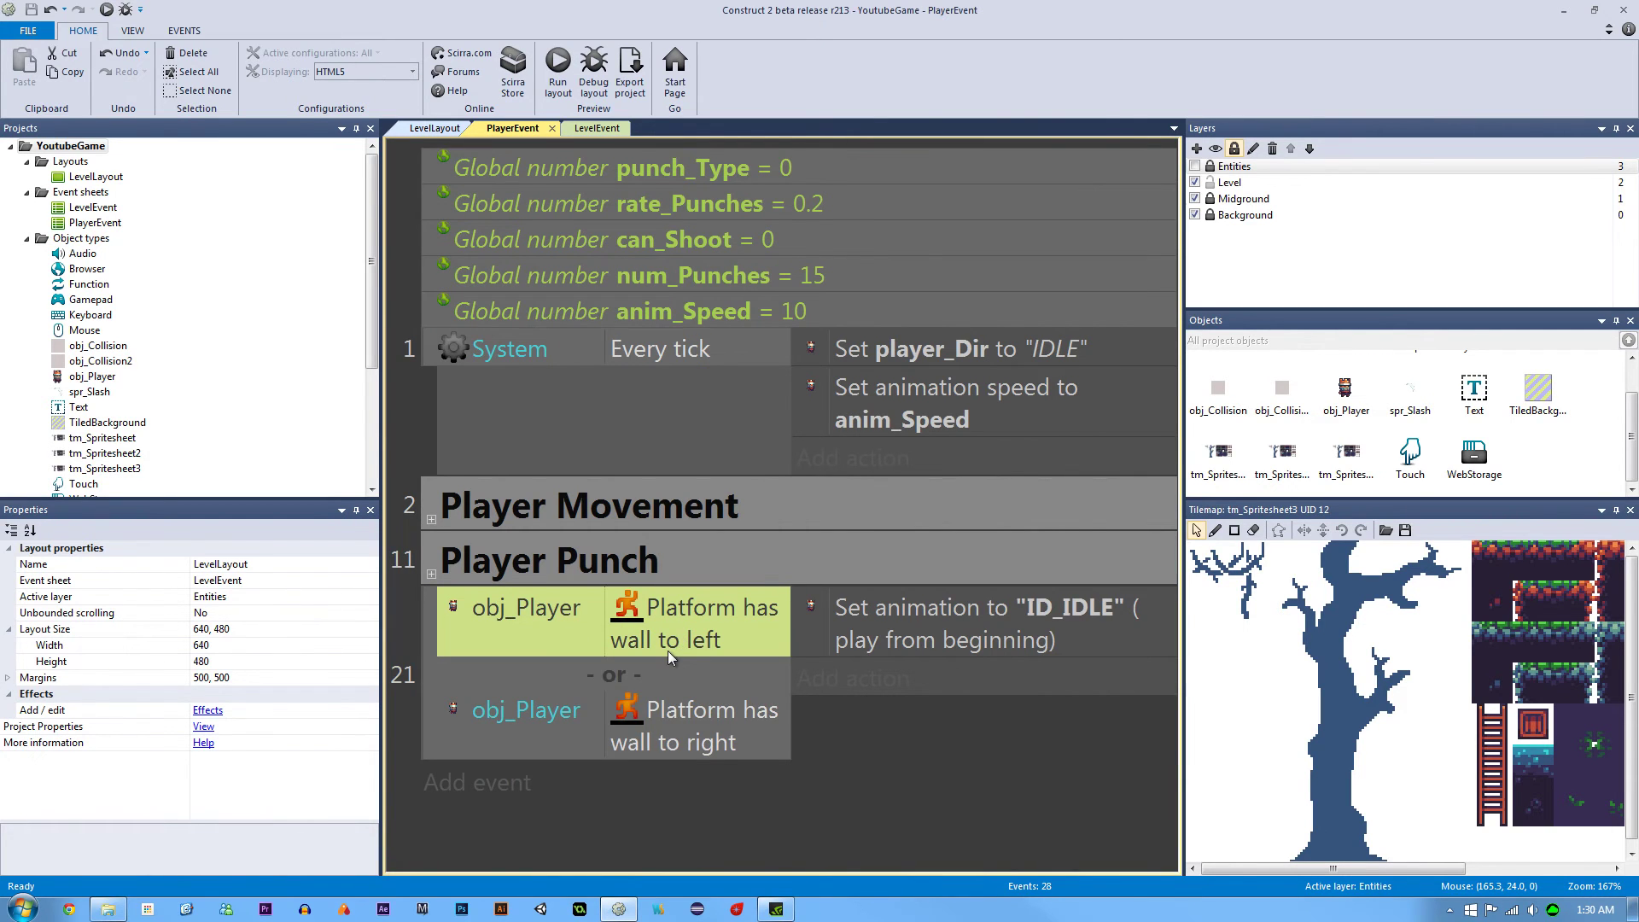
click(709, 716)
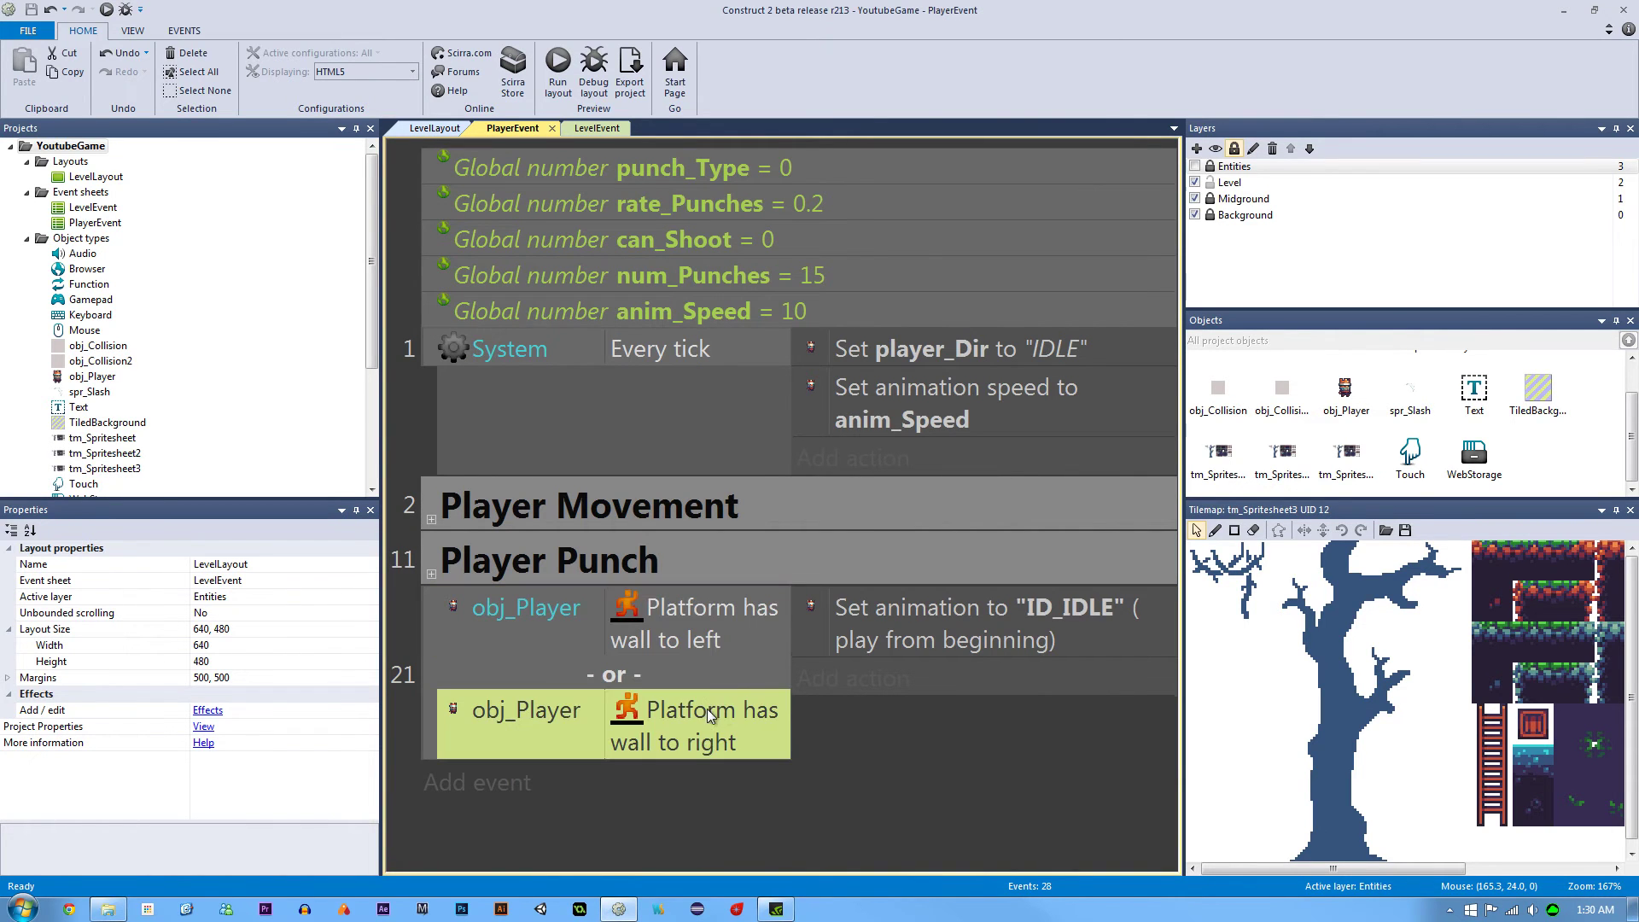
Return to LevelLayout, undo the accidental move of the Level tilemap and lock the Level layer
click(452, 129)
ctrl+scroll(874, 461, up, 5)
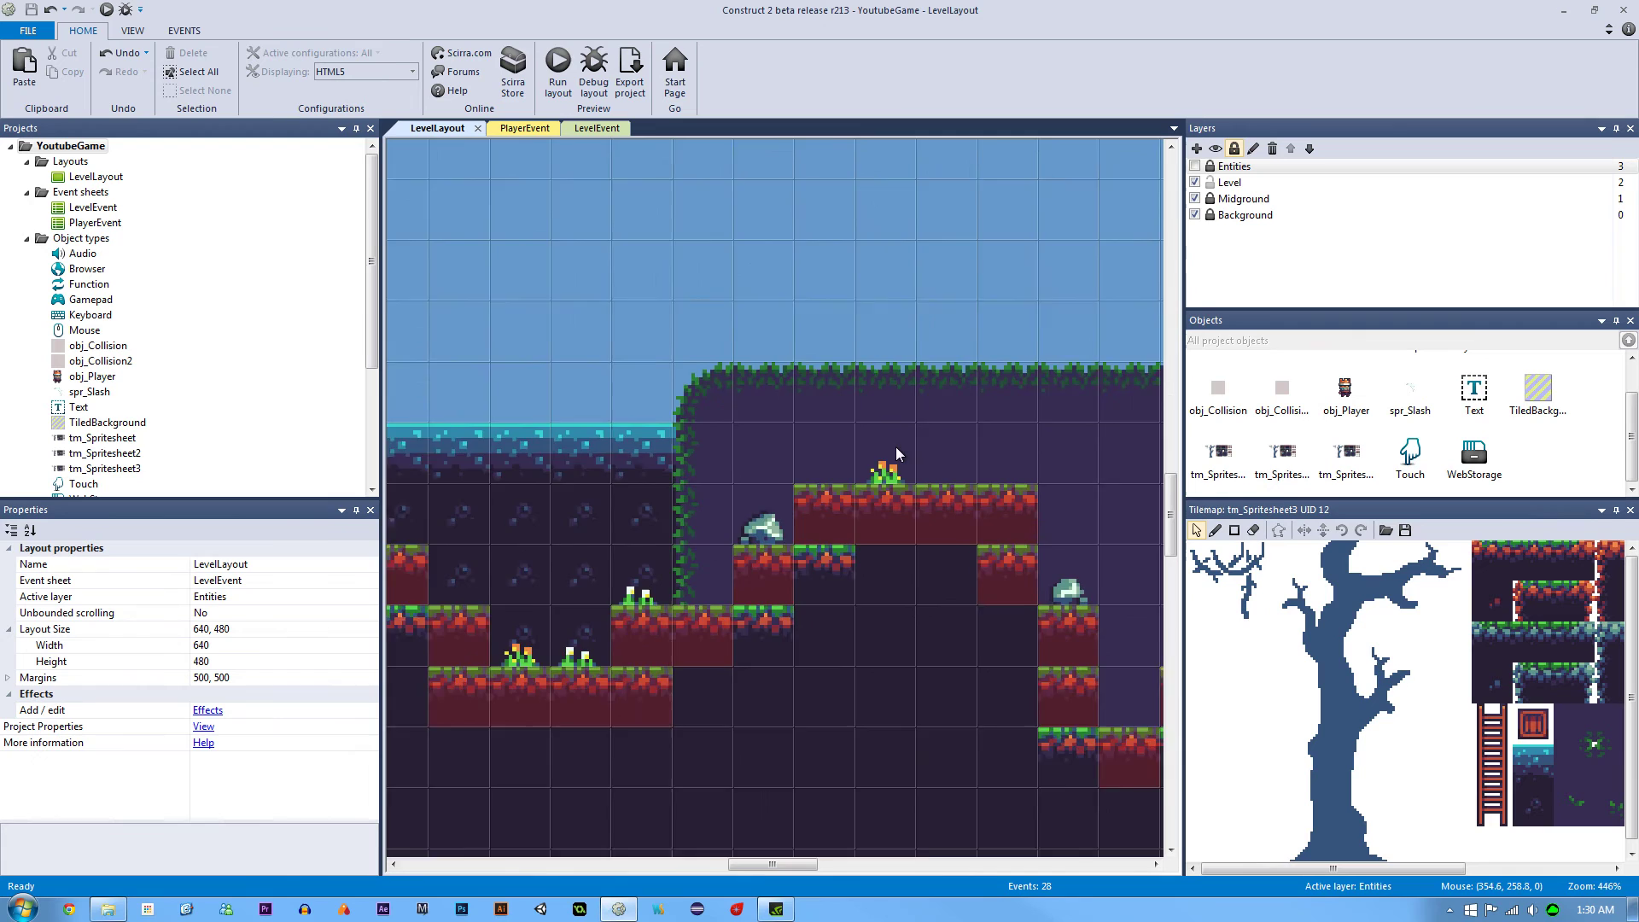
middle_drag(801, 563, 811, 555)
drag(903, 565, 939, 592)
key(ctrl+z)
click(1207, 186)
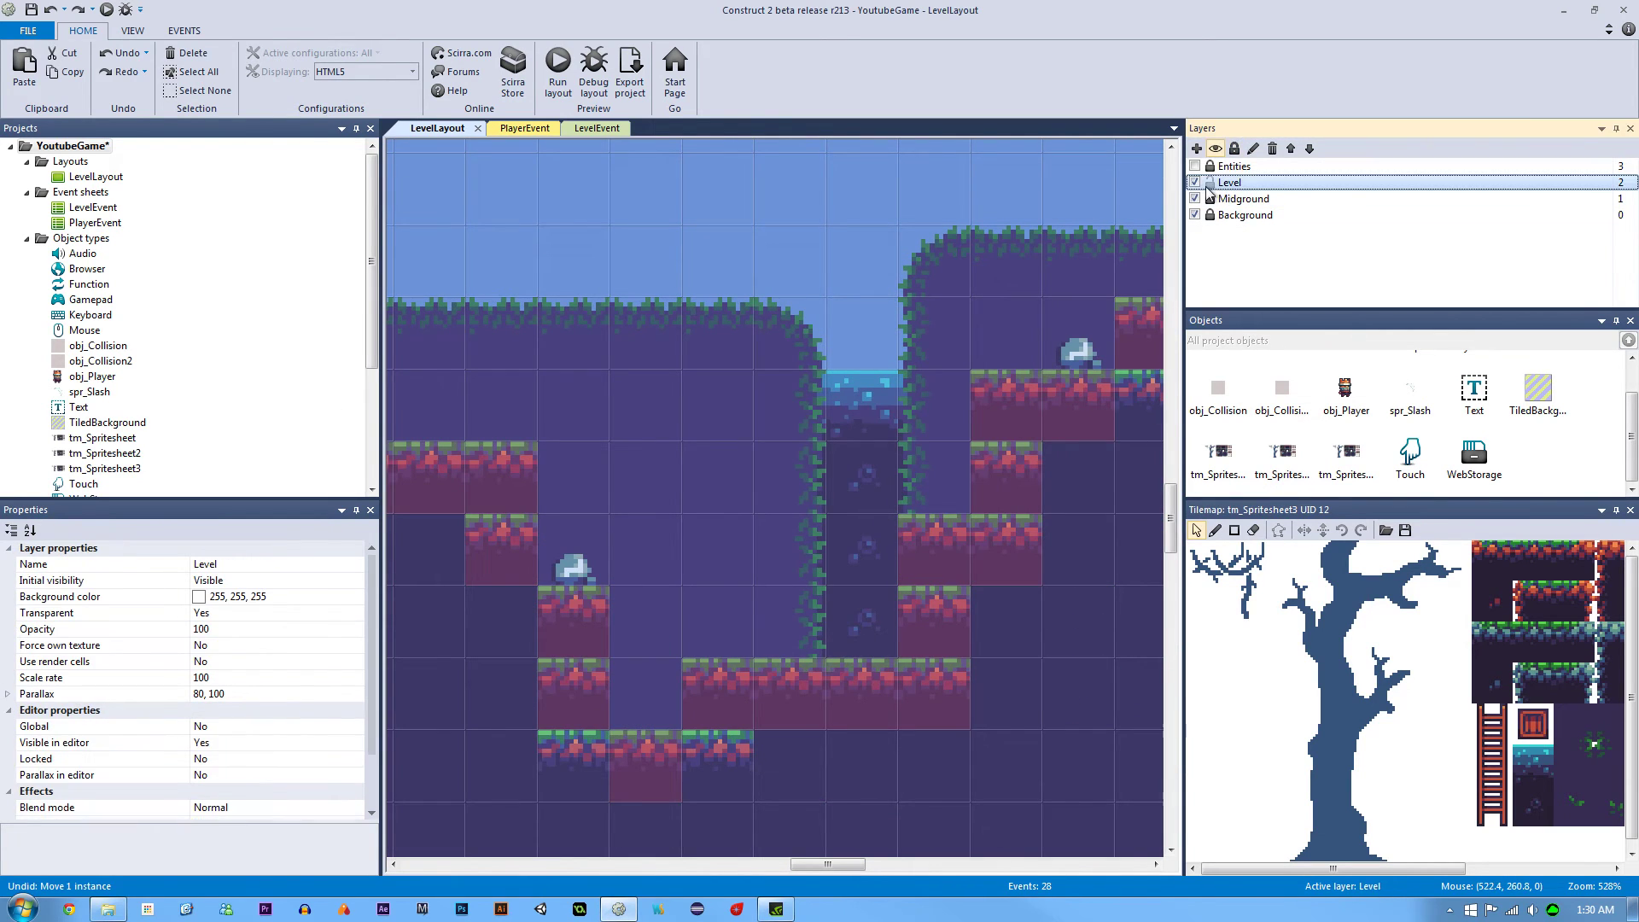
click(941, 229)
drag(865, 446, 975, 668)
drag(613, 551, 571, 764)
Return to the PlayerEvent sheet and review event 21's action that sets the animation to "ID_IDLE"
click(530, 131)
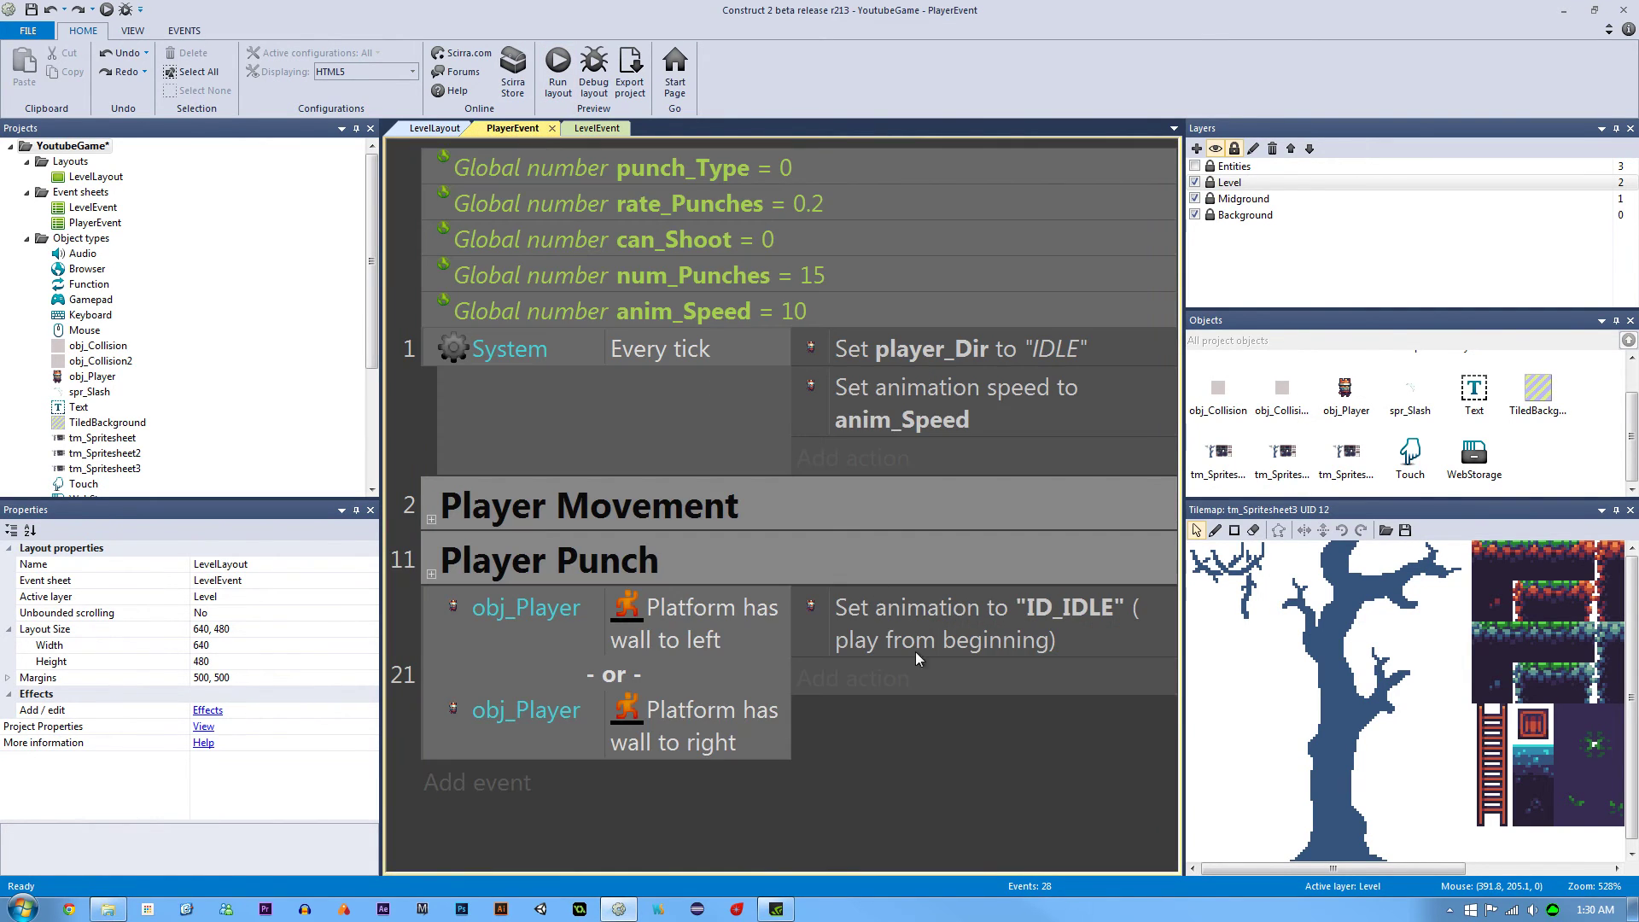
click(948, 629)
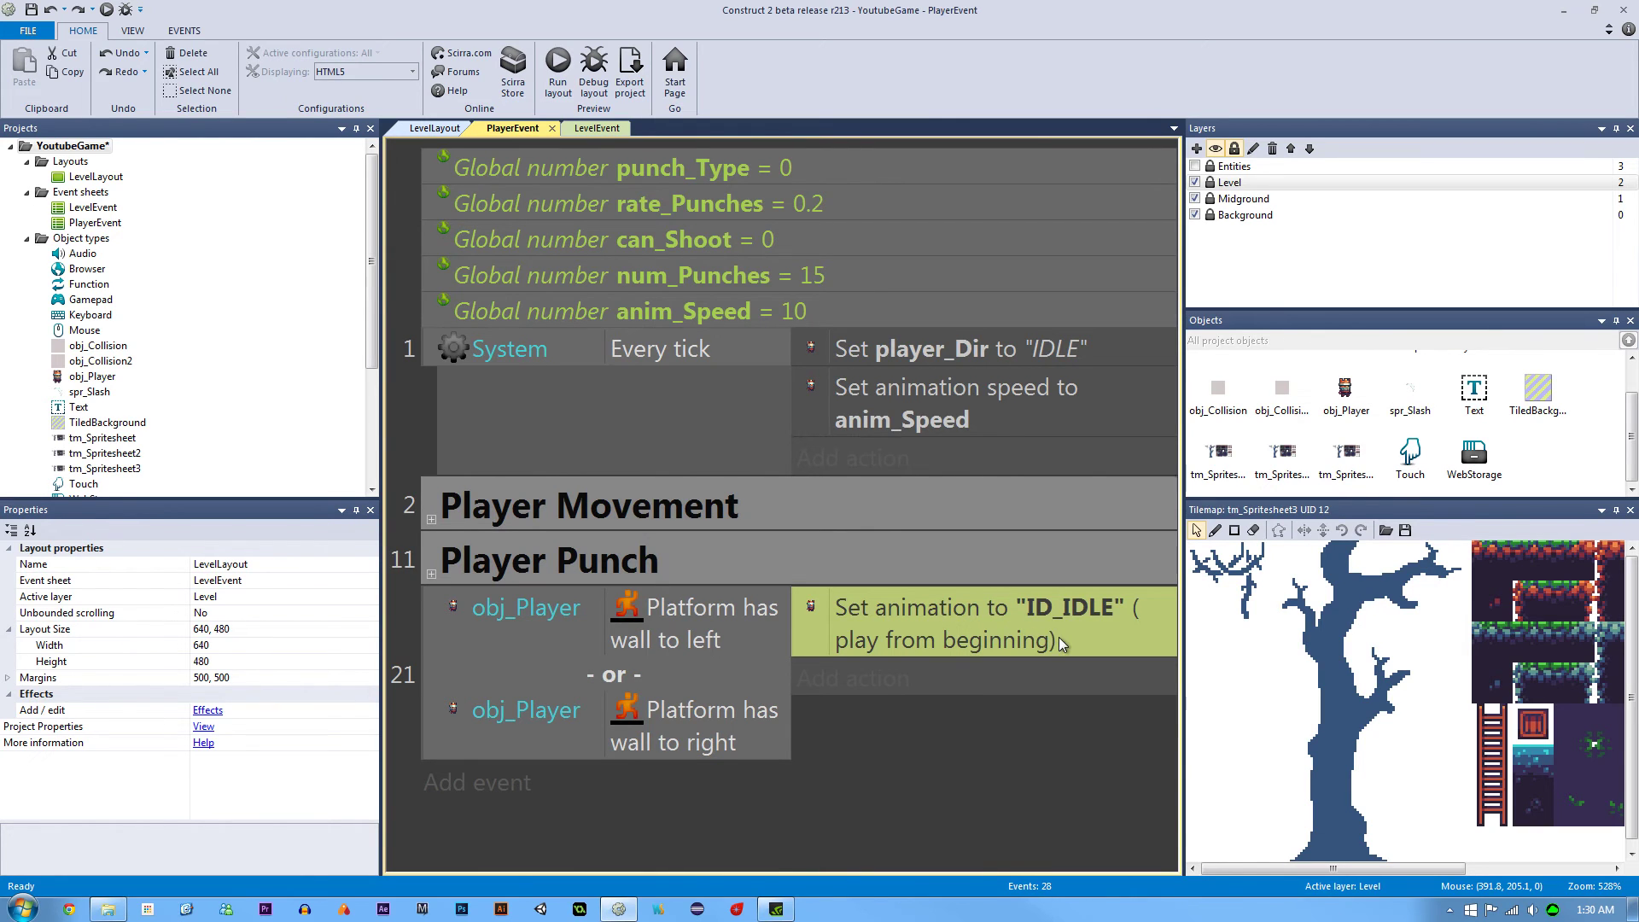
click(929, 348)
click(991, 628)
Run the layout preview and walk the player back and forth in the starting pit to test the wall contact animation
click(558, 64)
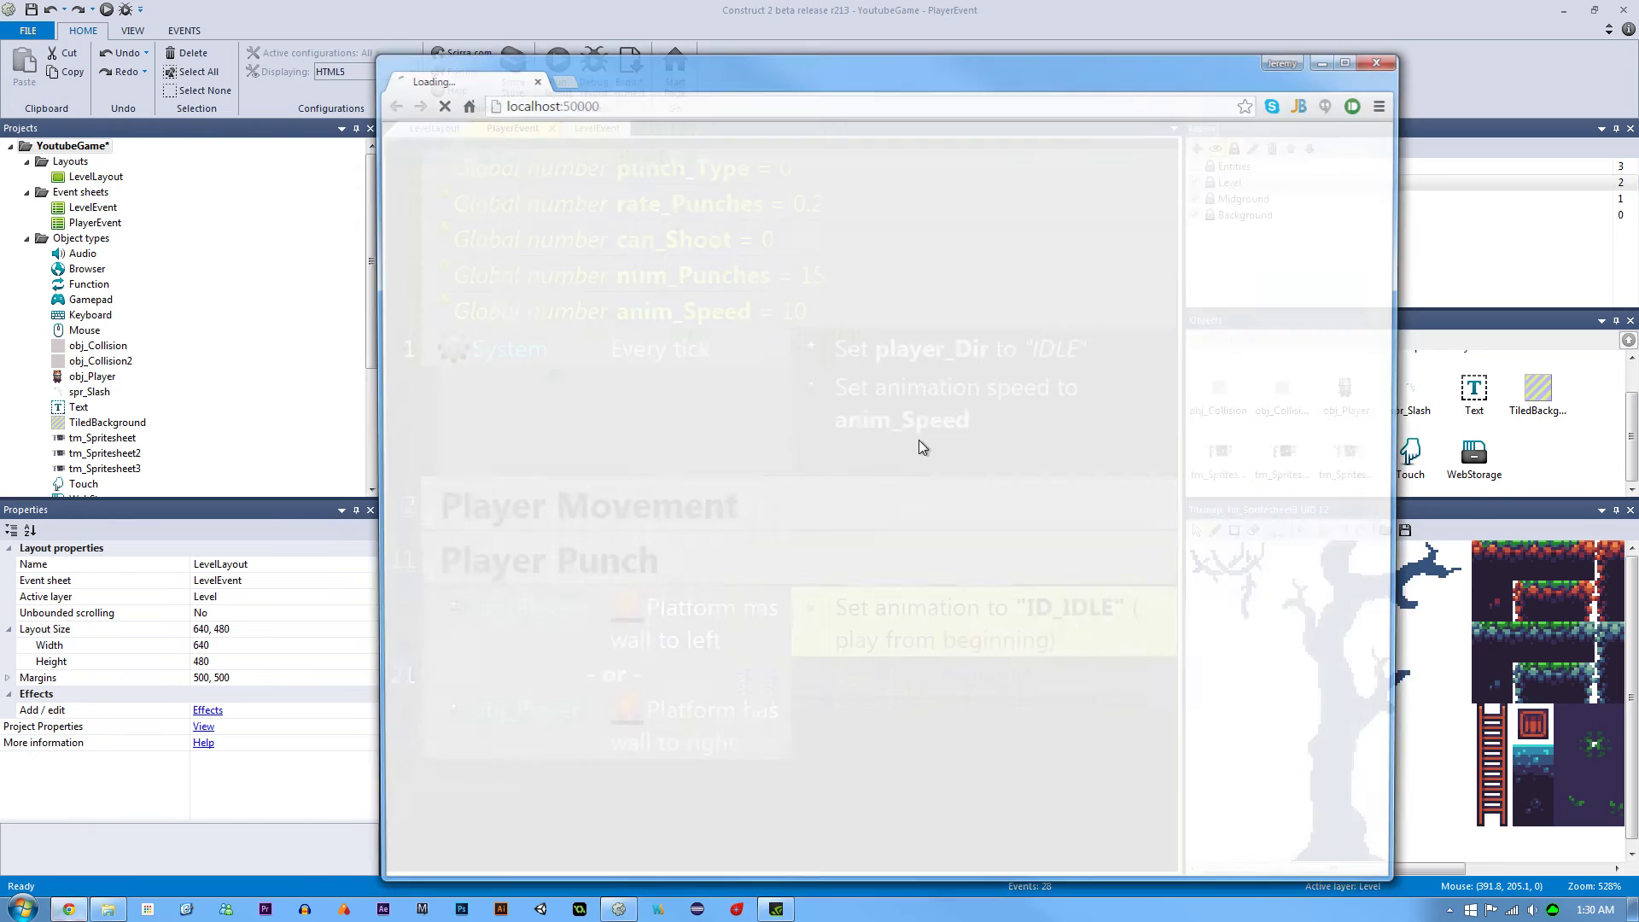
key(Right)
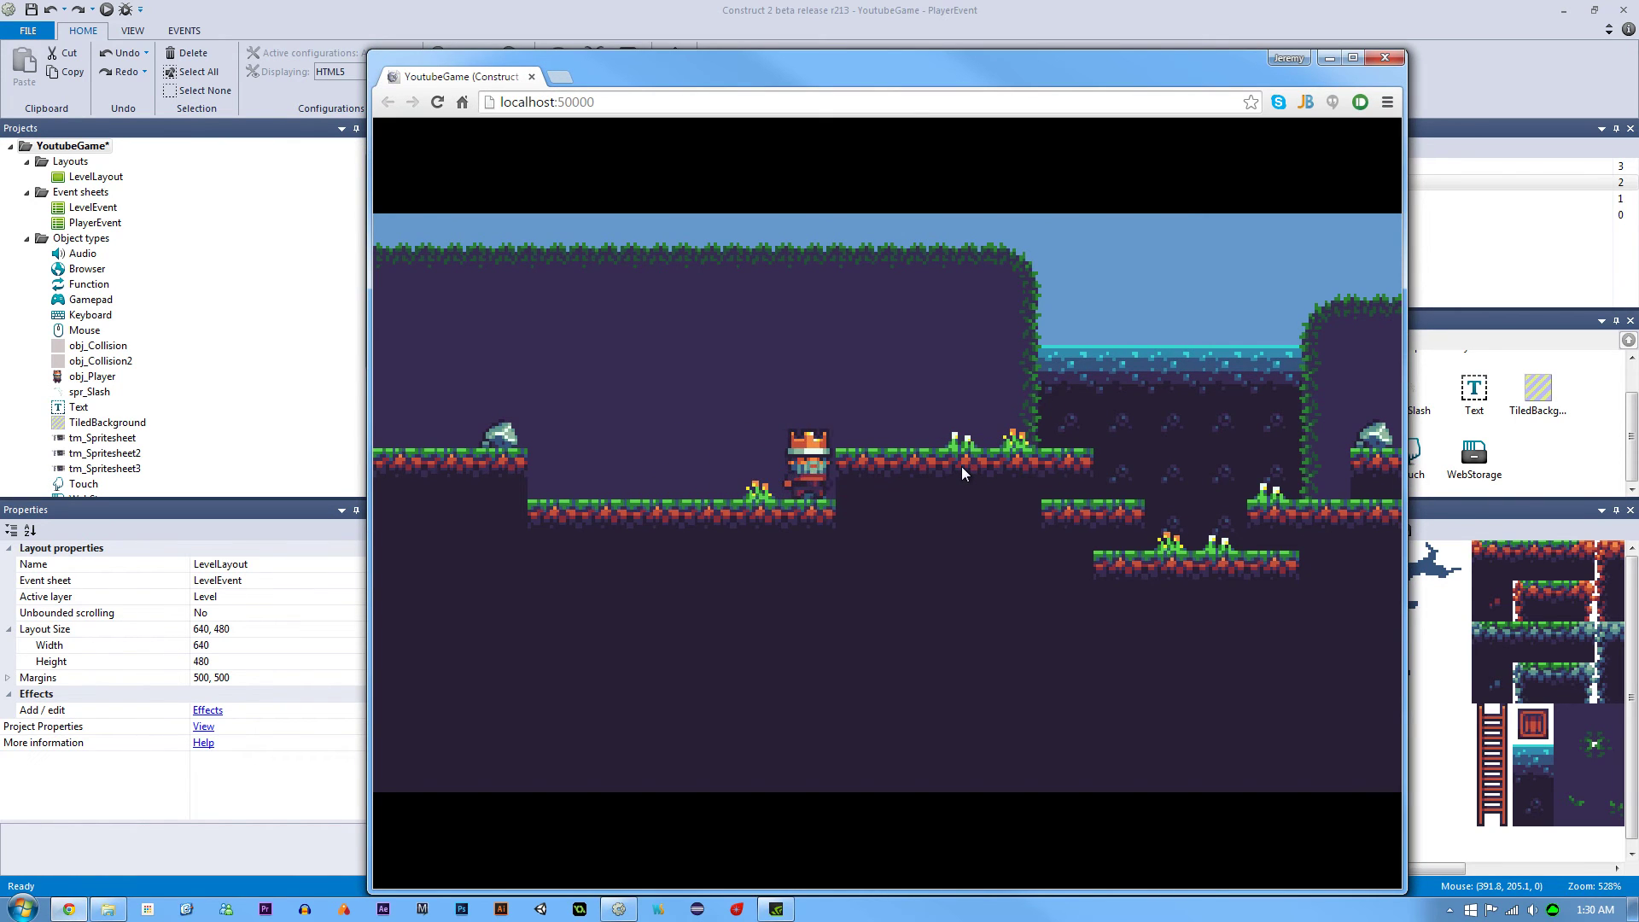
key(Left)
key(Right)
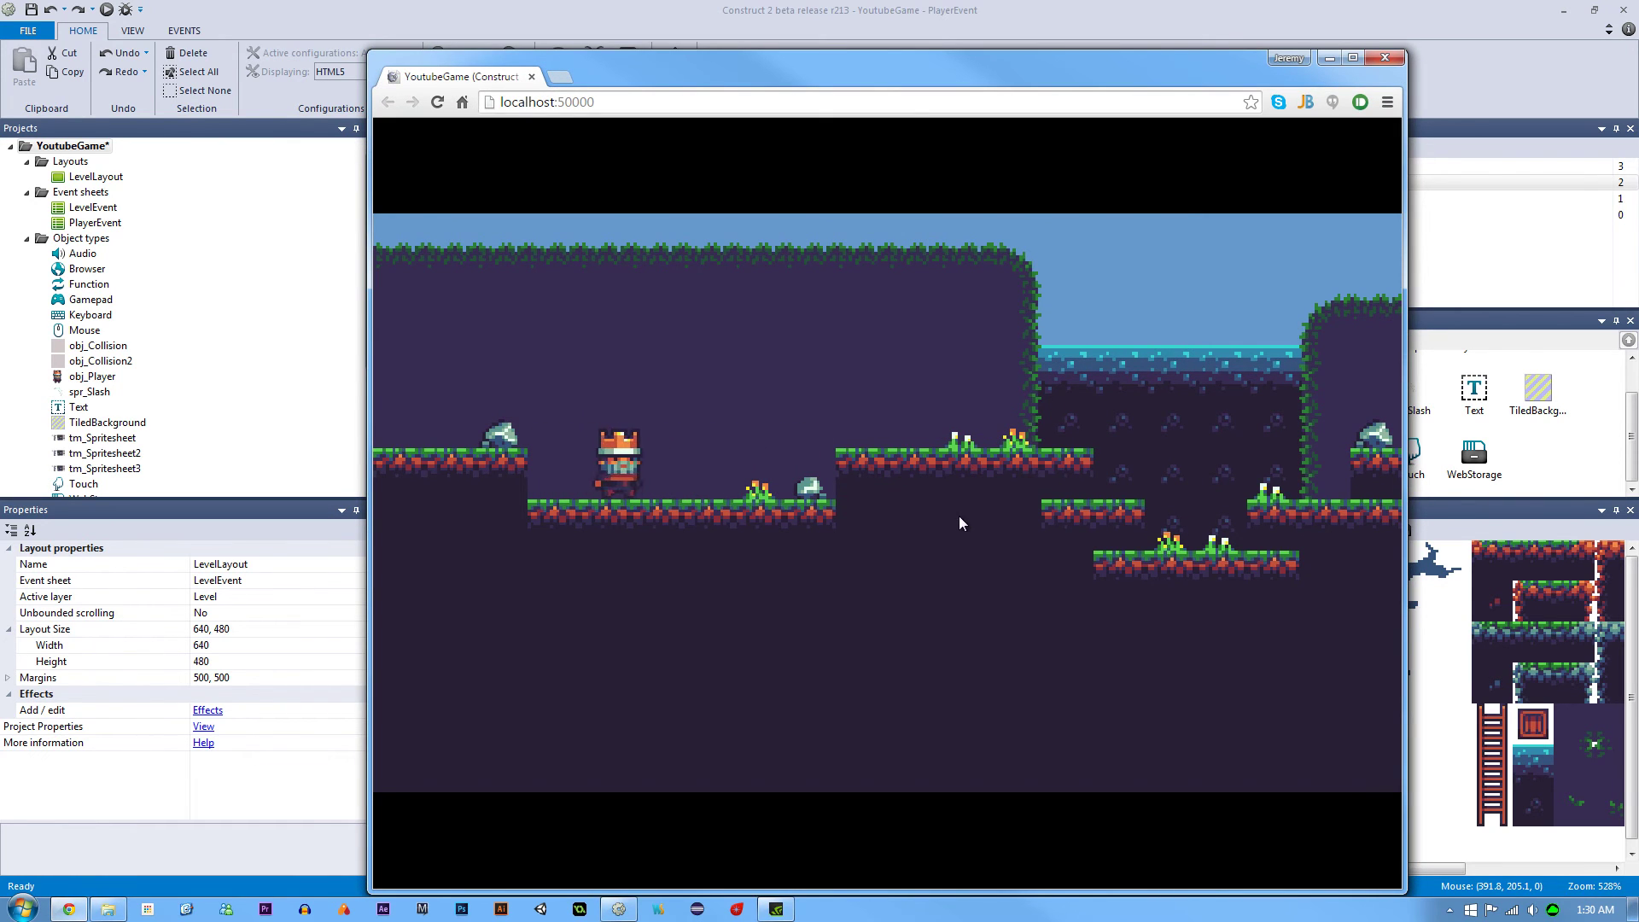
key(Left)
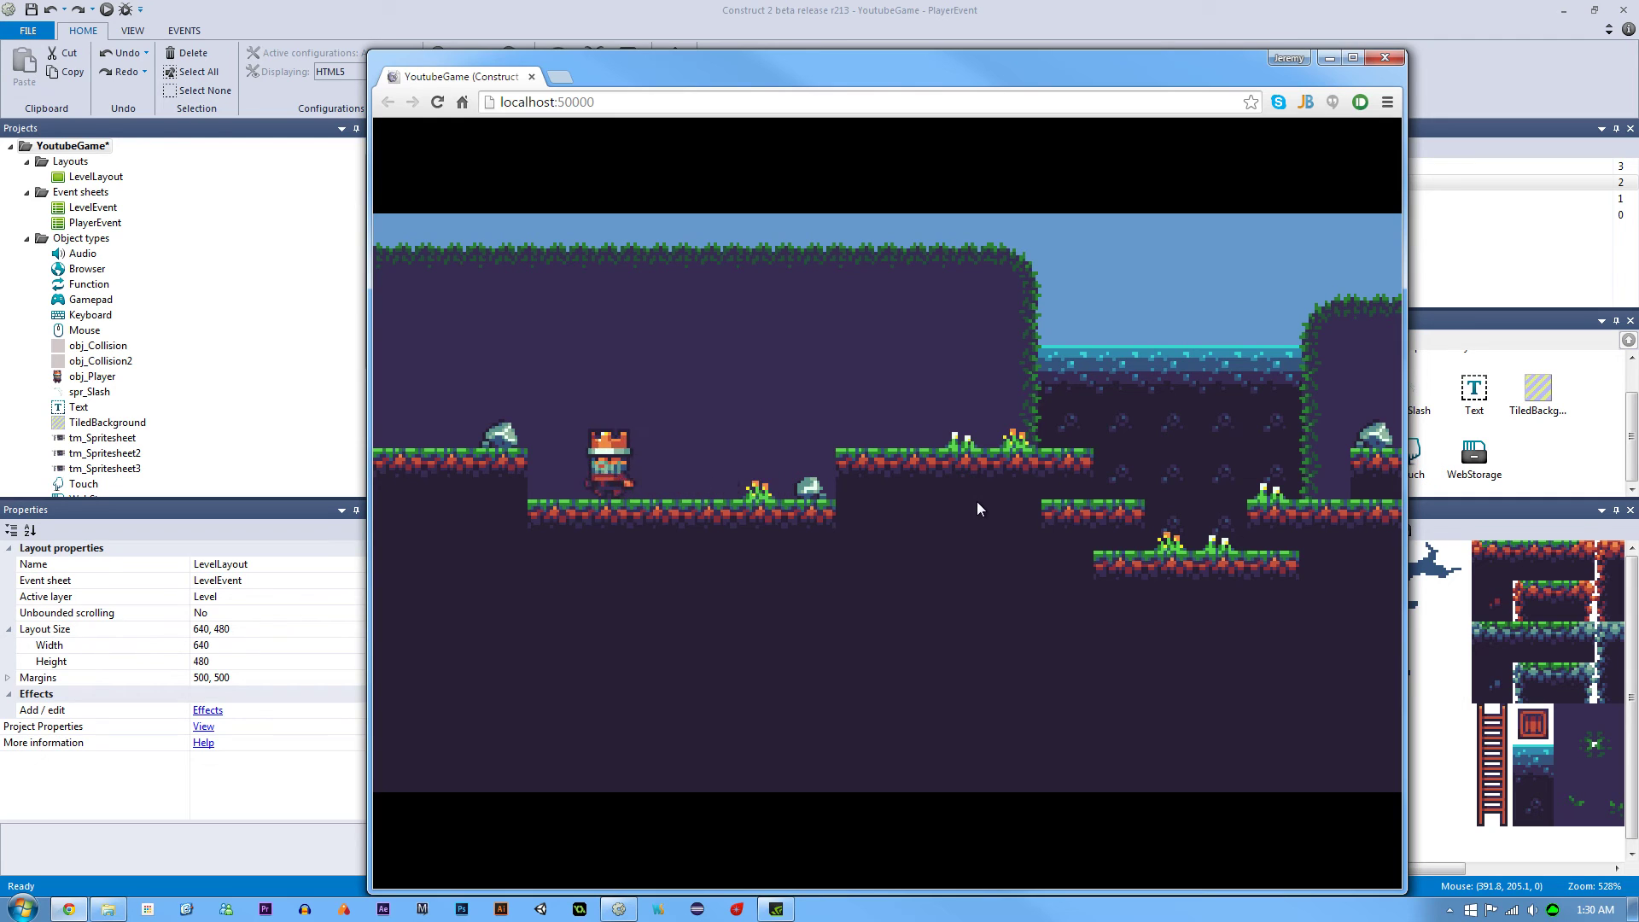
key(Right)
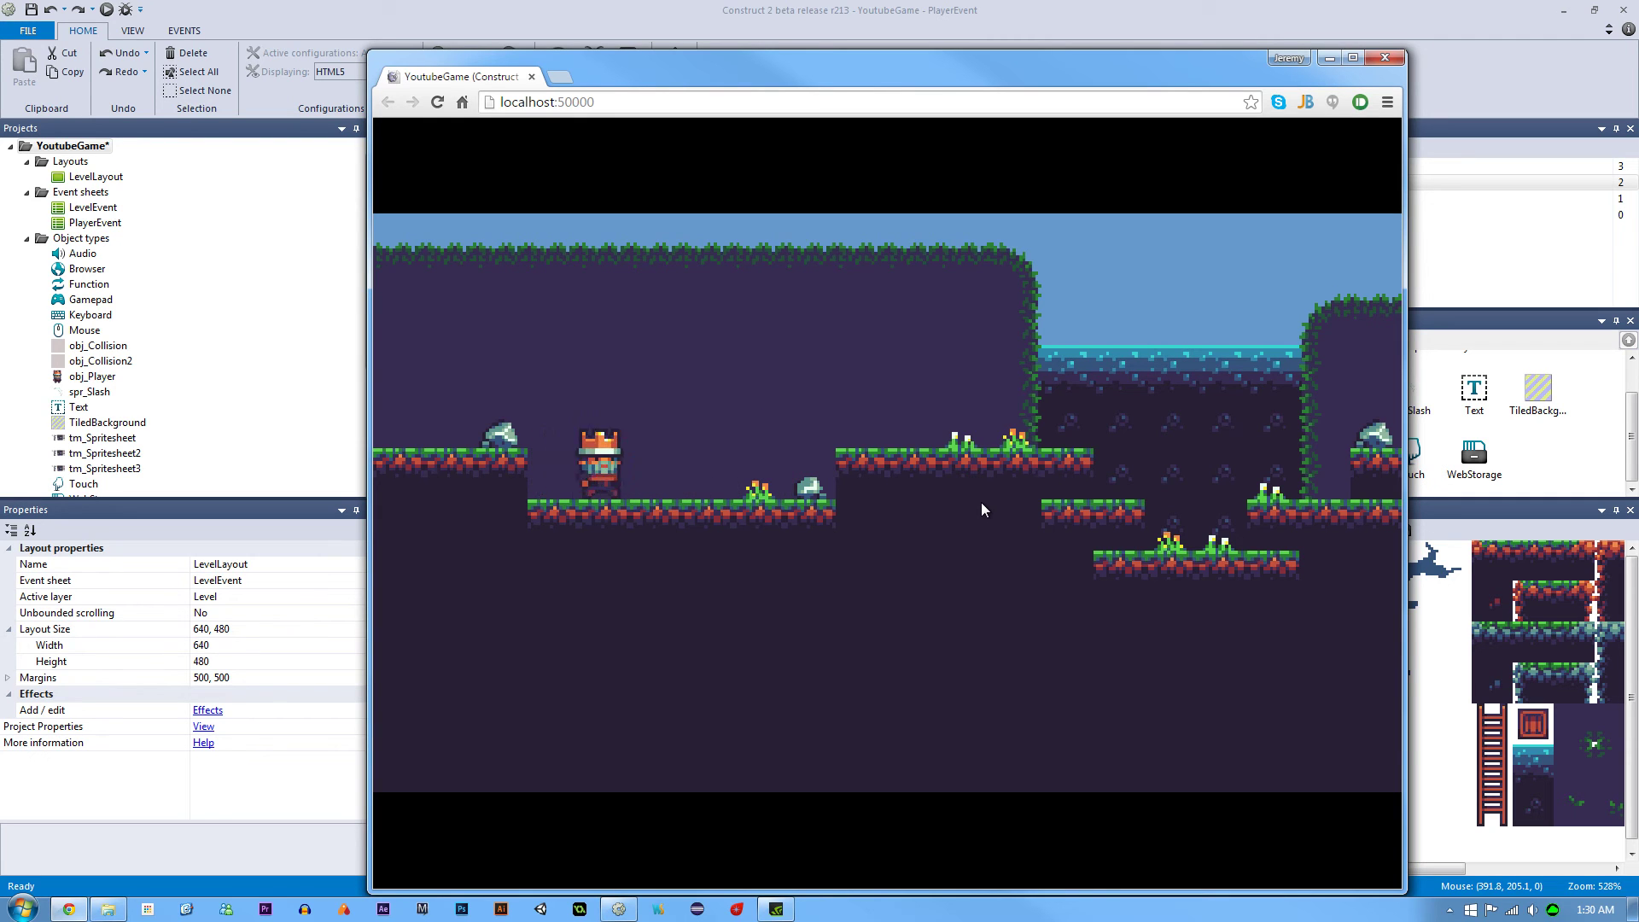
Jump the player out of the starting pit and across the water gap, and return over it to check the parallax scrolling
key(Up)
key(Right)
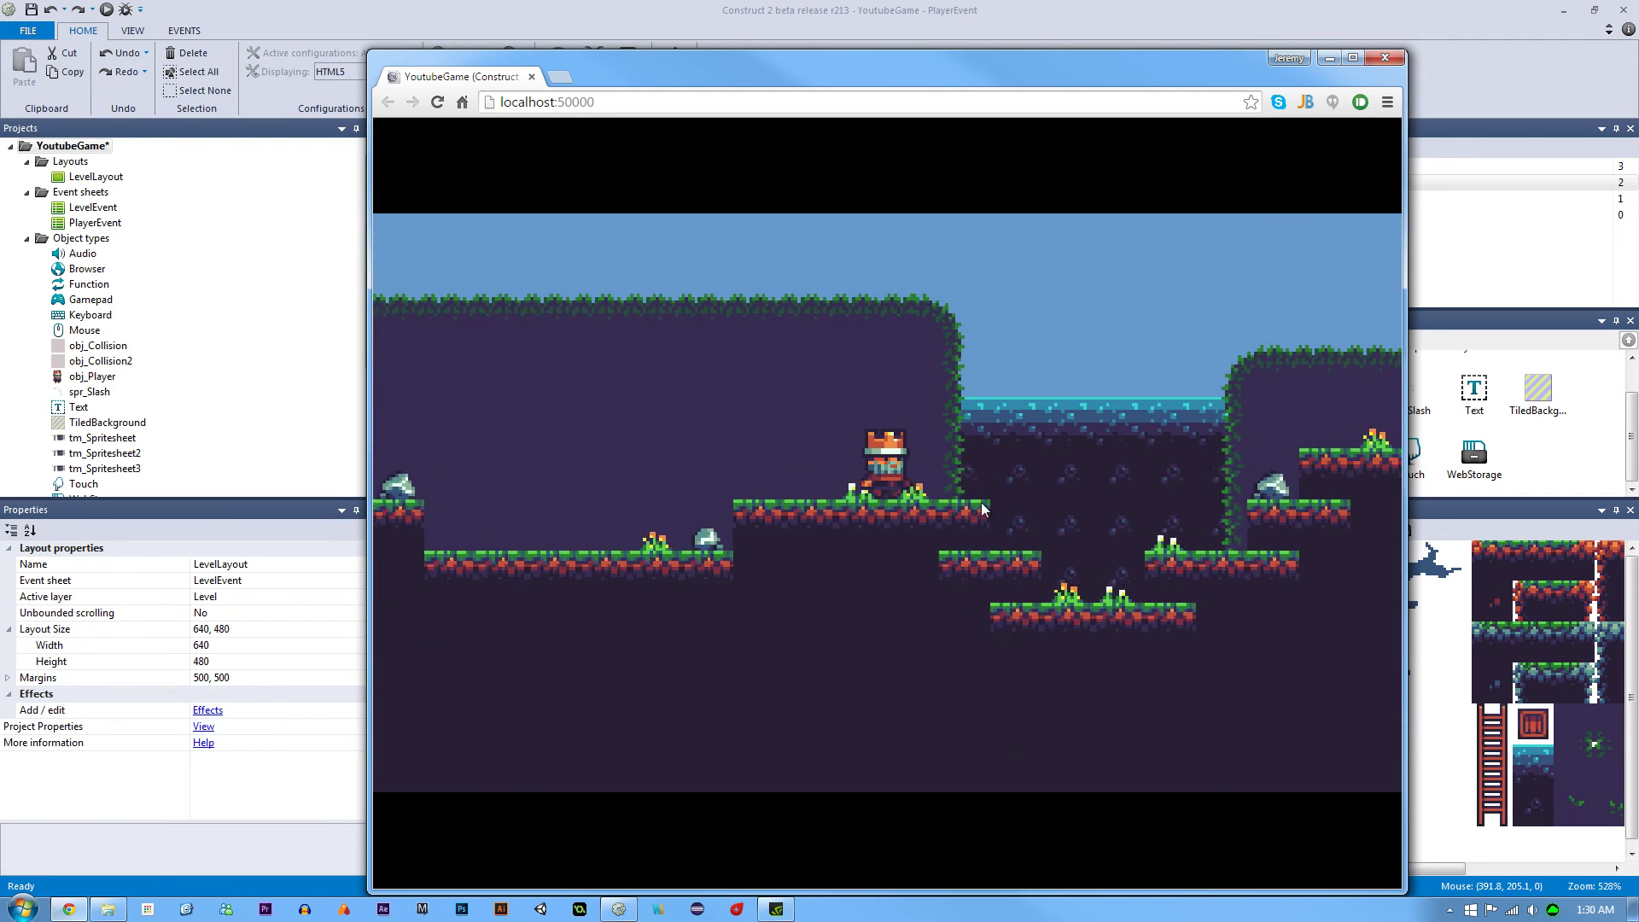
key(Up)
key(Right)
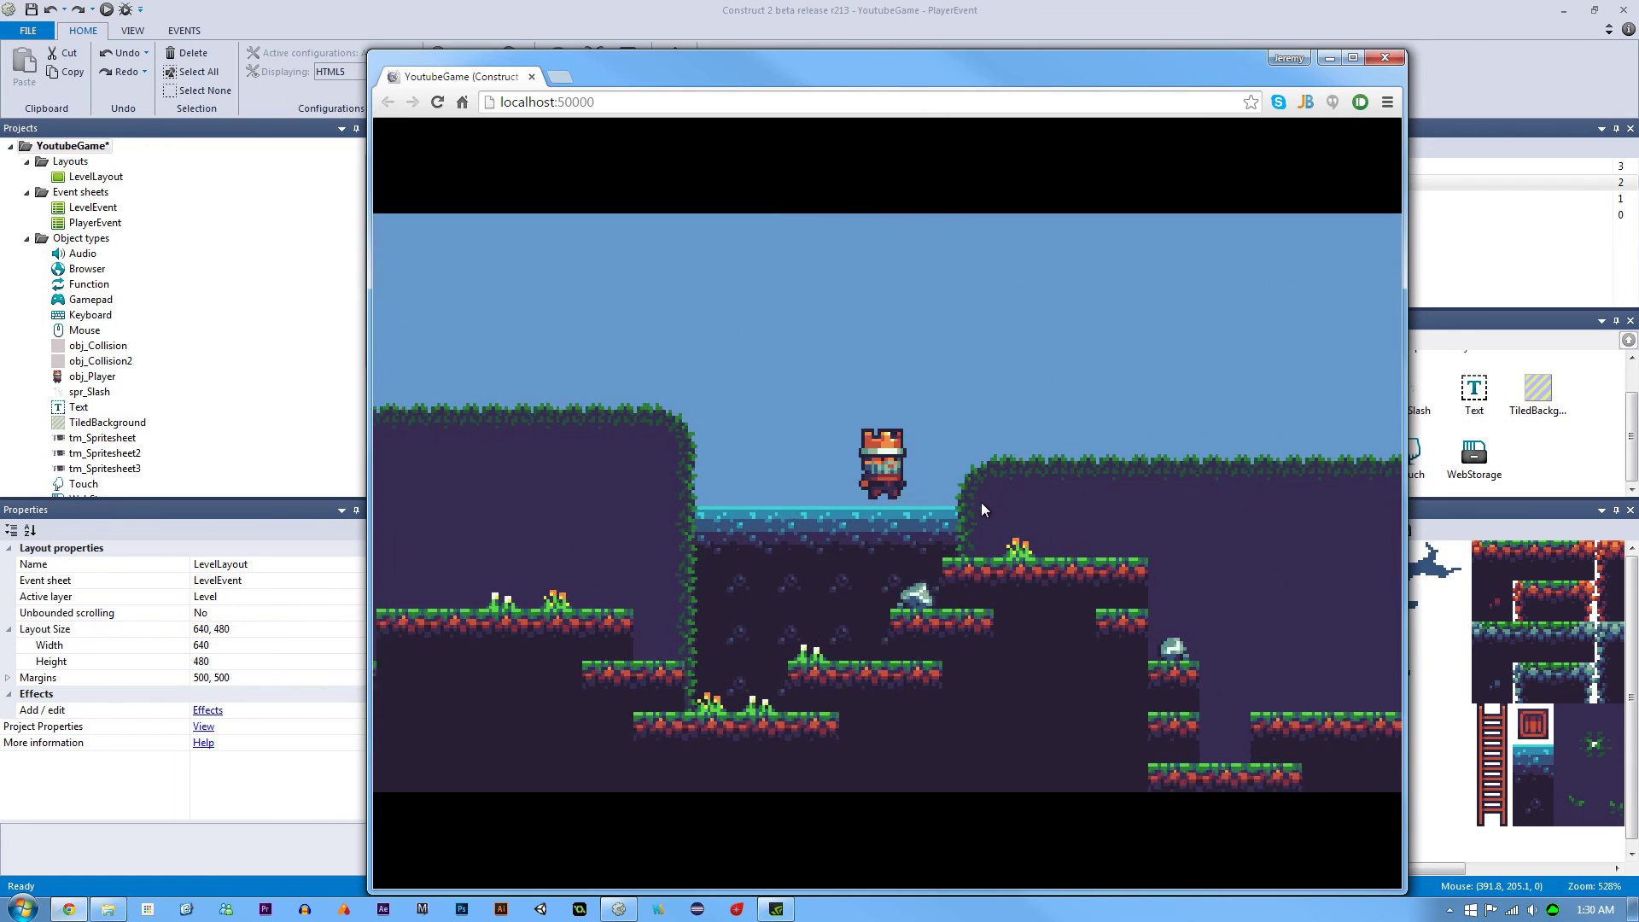
key(Left)
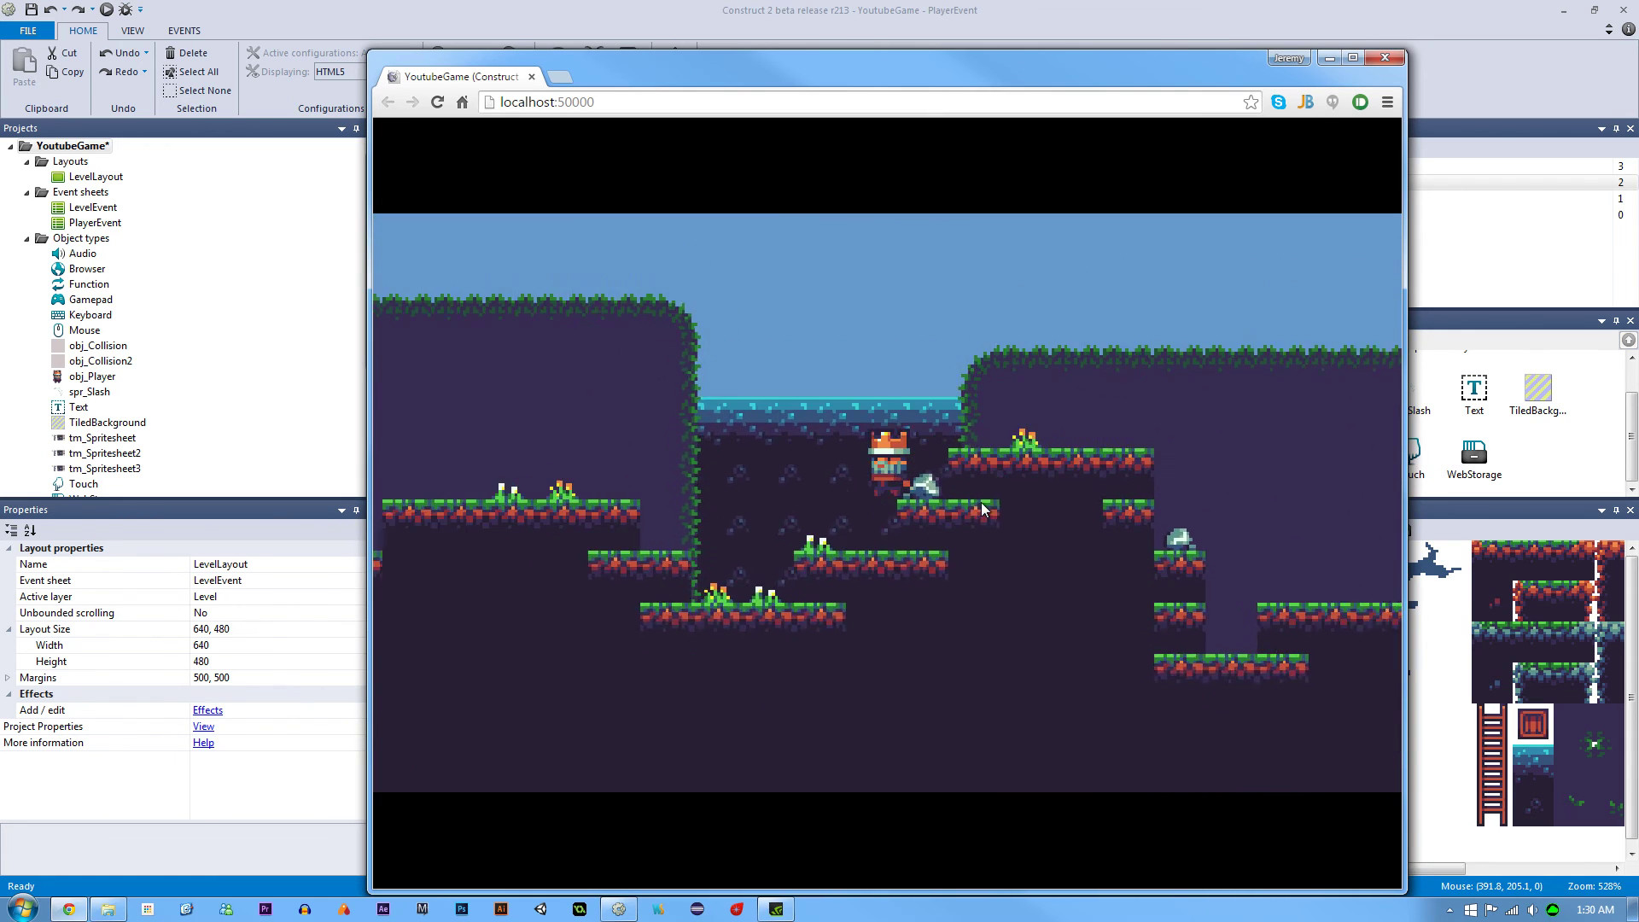
key(Up)
key(Left)
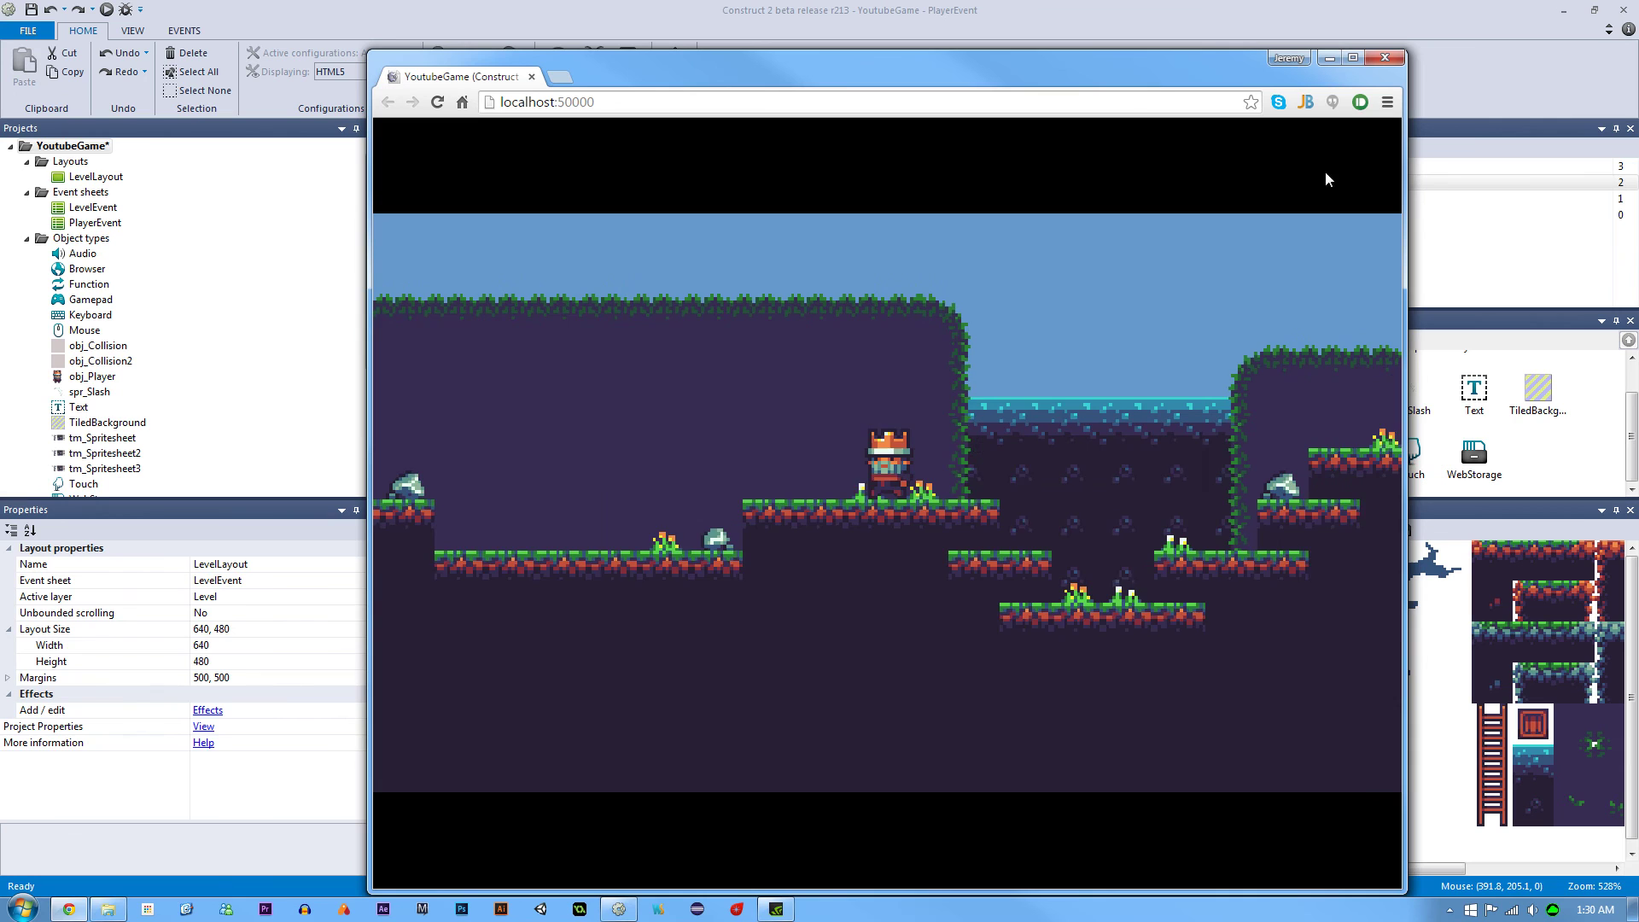
Cross the water gap again and jump the player up against the far wall to test its wall contact
key(Up)
key(Right)
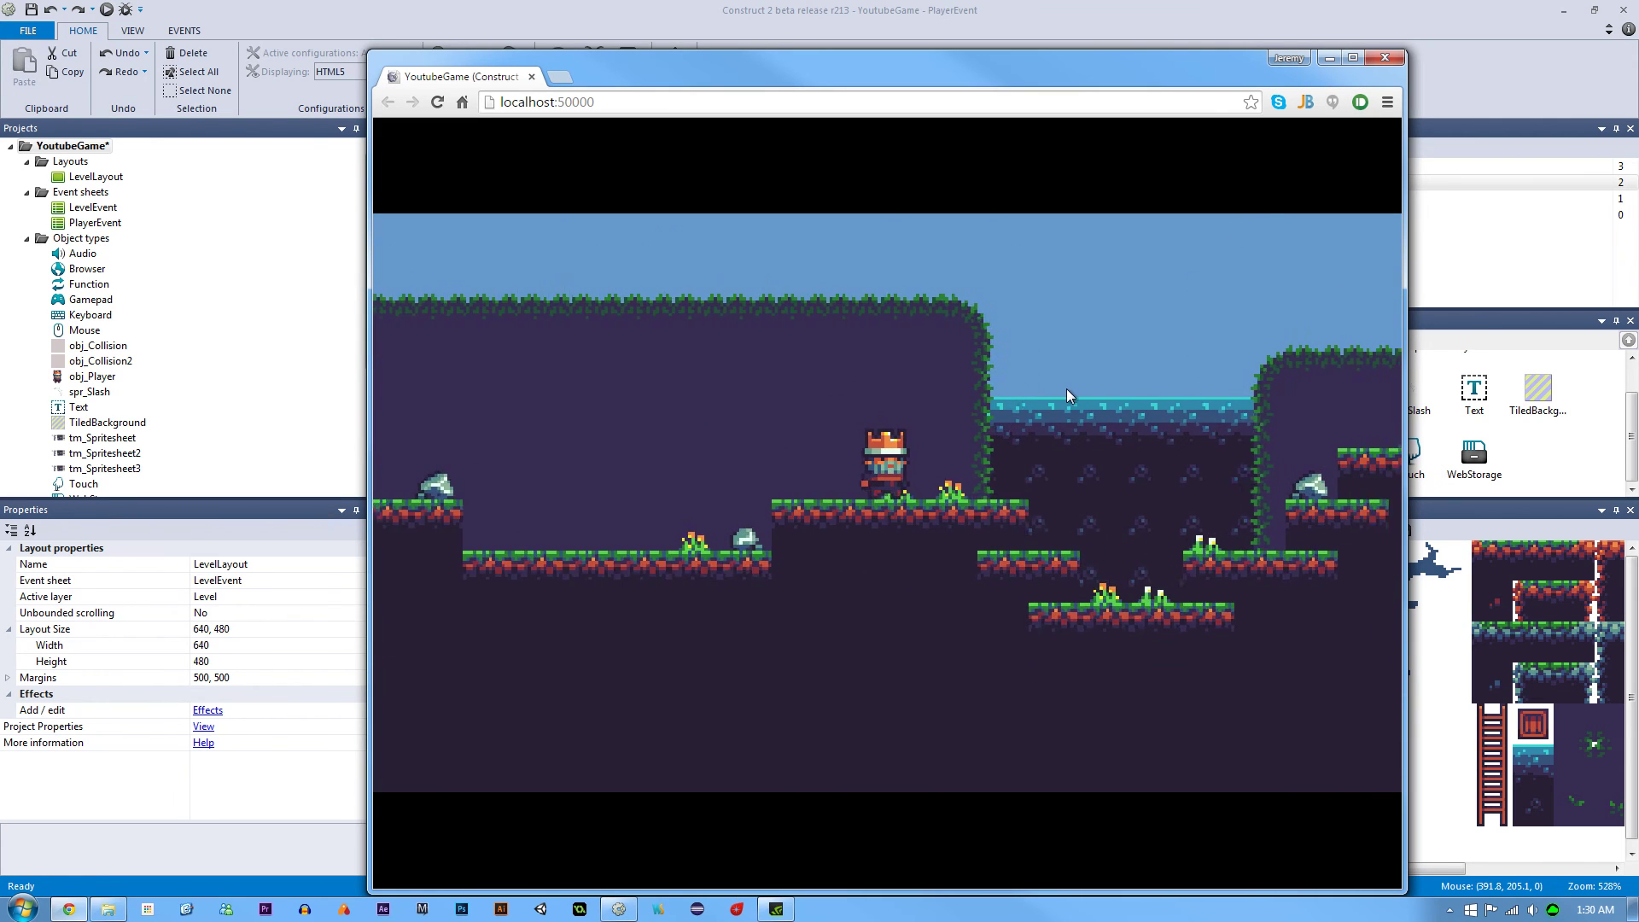
key(Up)
key(Right)
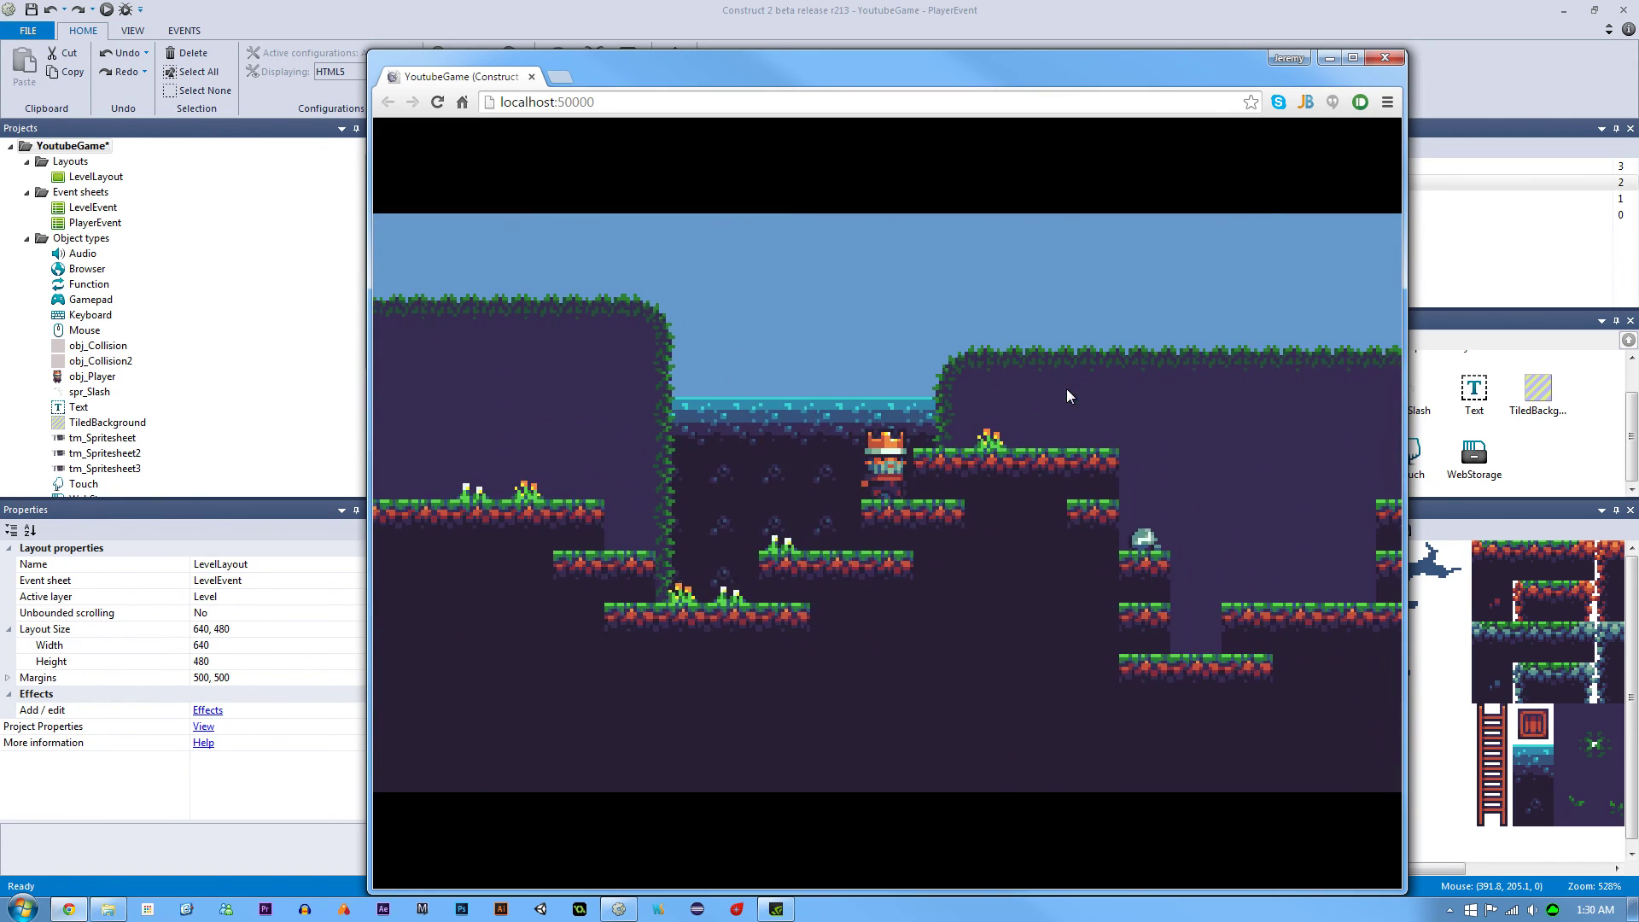
key(Up)
Bring the player back to the starting pit, walk it against the ledge wall and close the preview
key(Up)
key(Right)
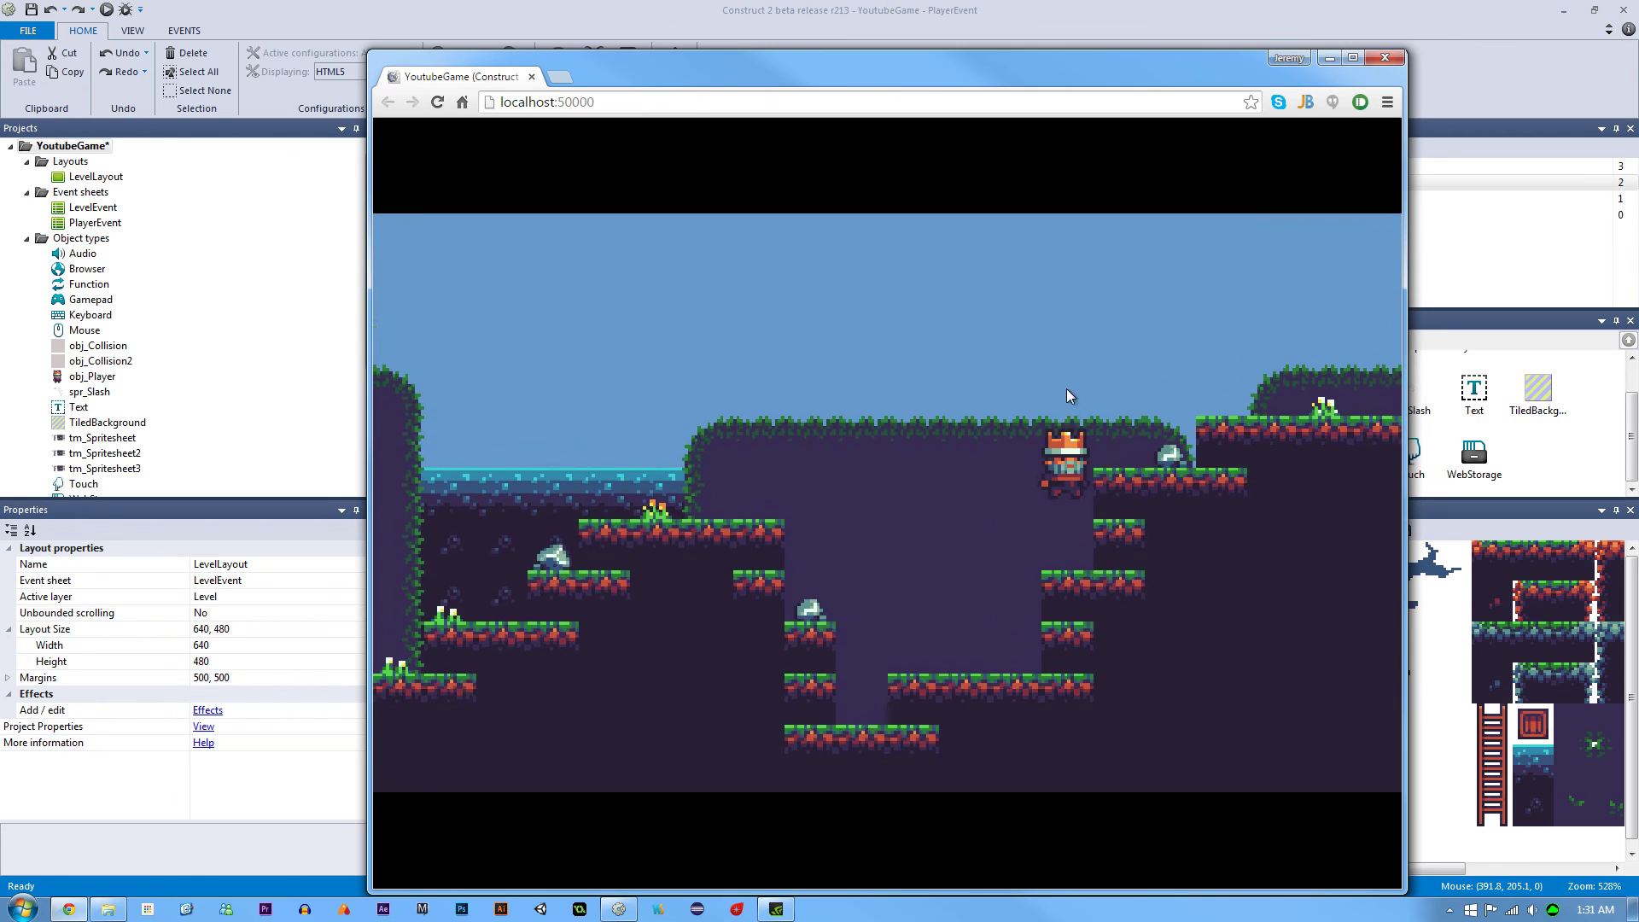
key(Up)
key(Left)
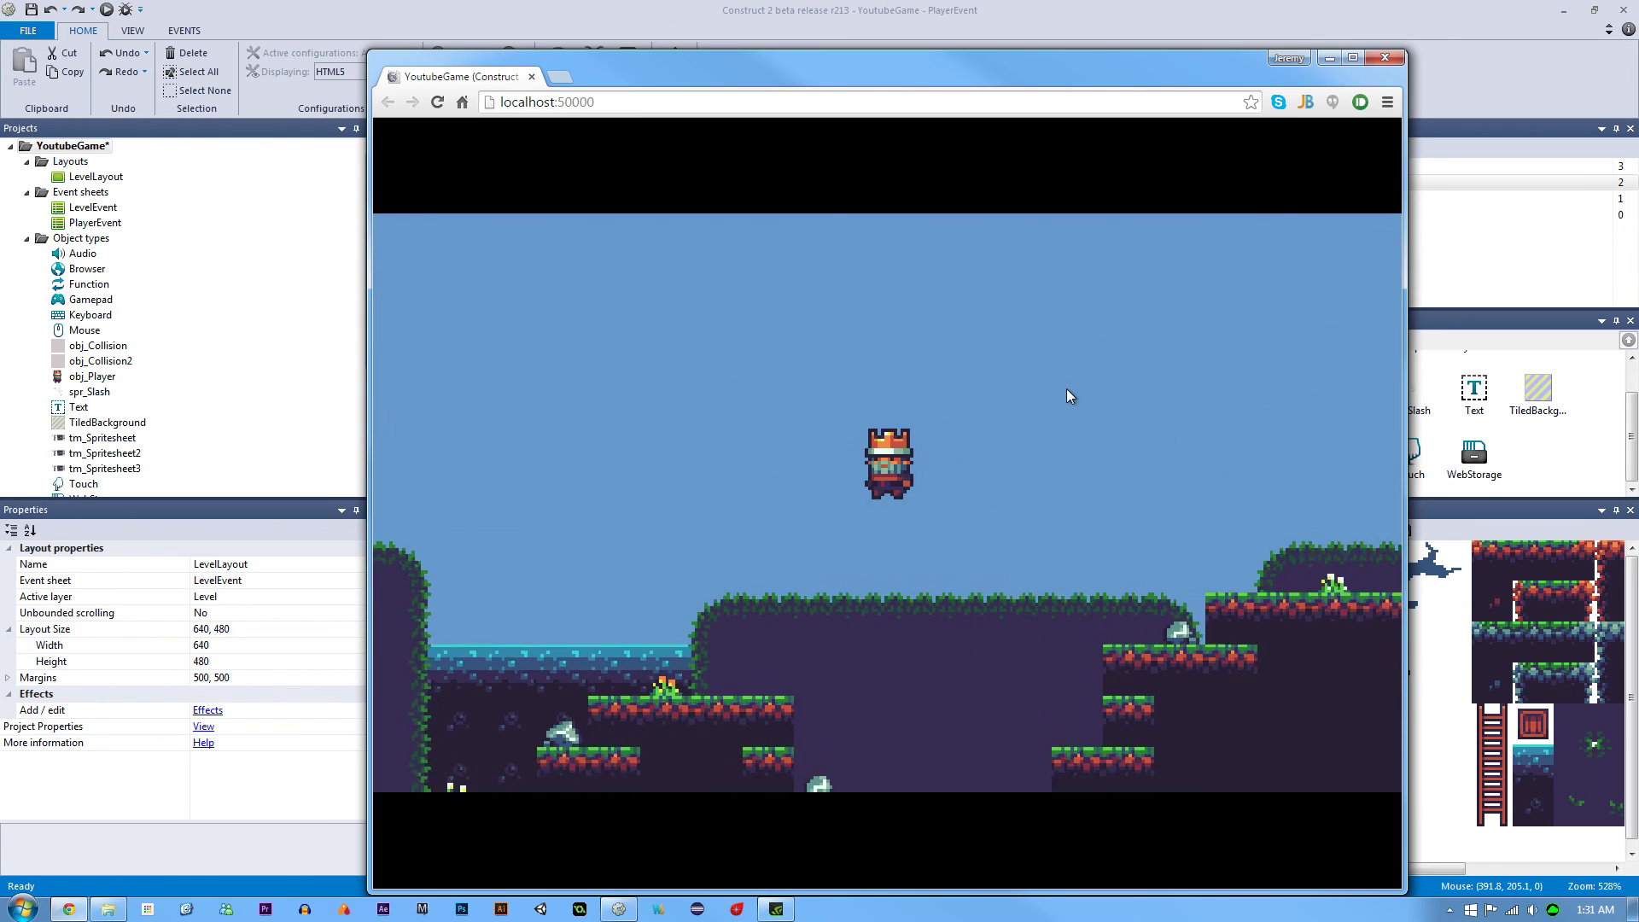
key(Up)
key(Left)
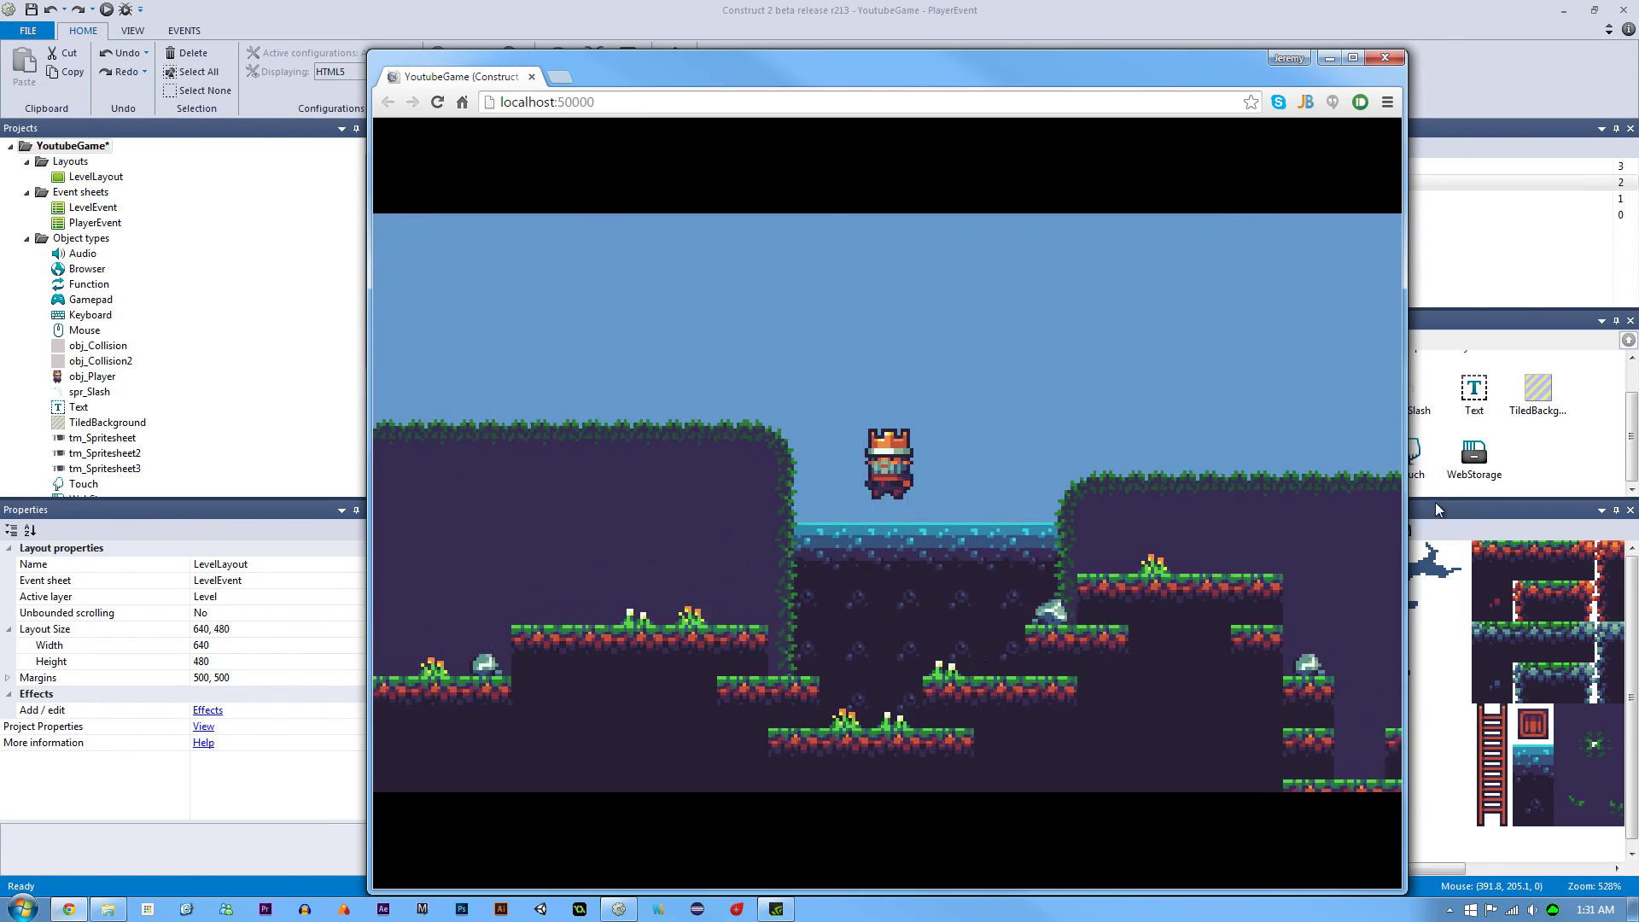
key(Right)
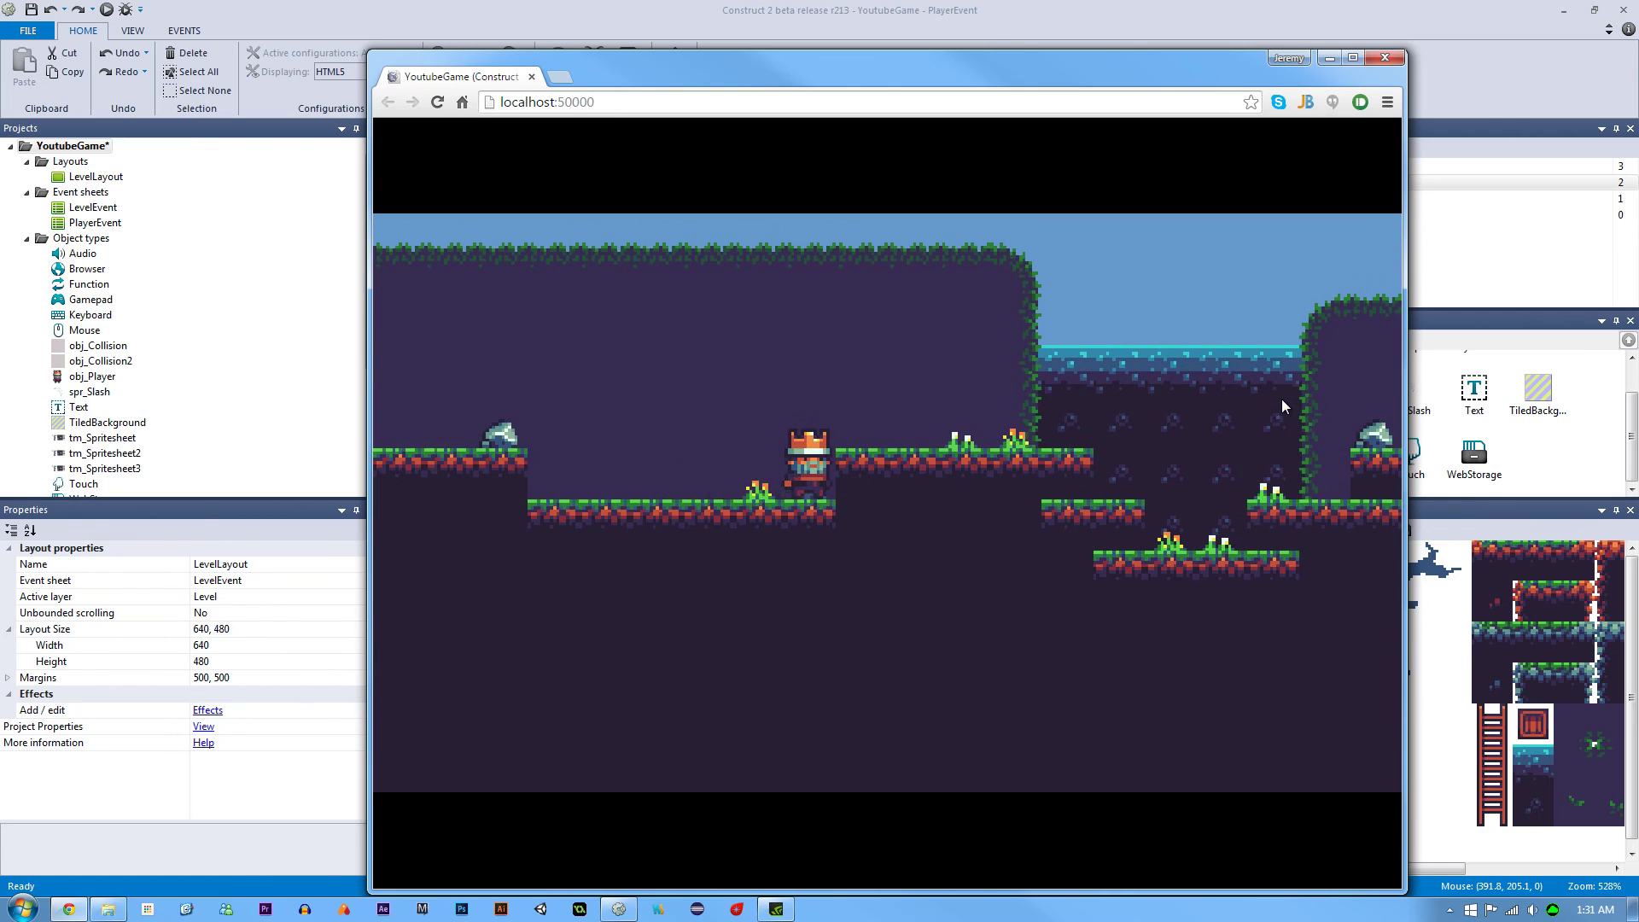
click(1385, 57)
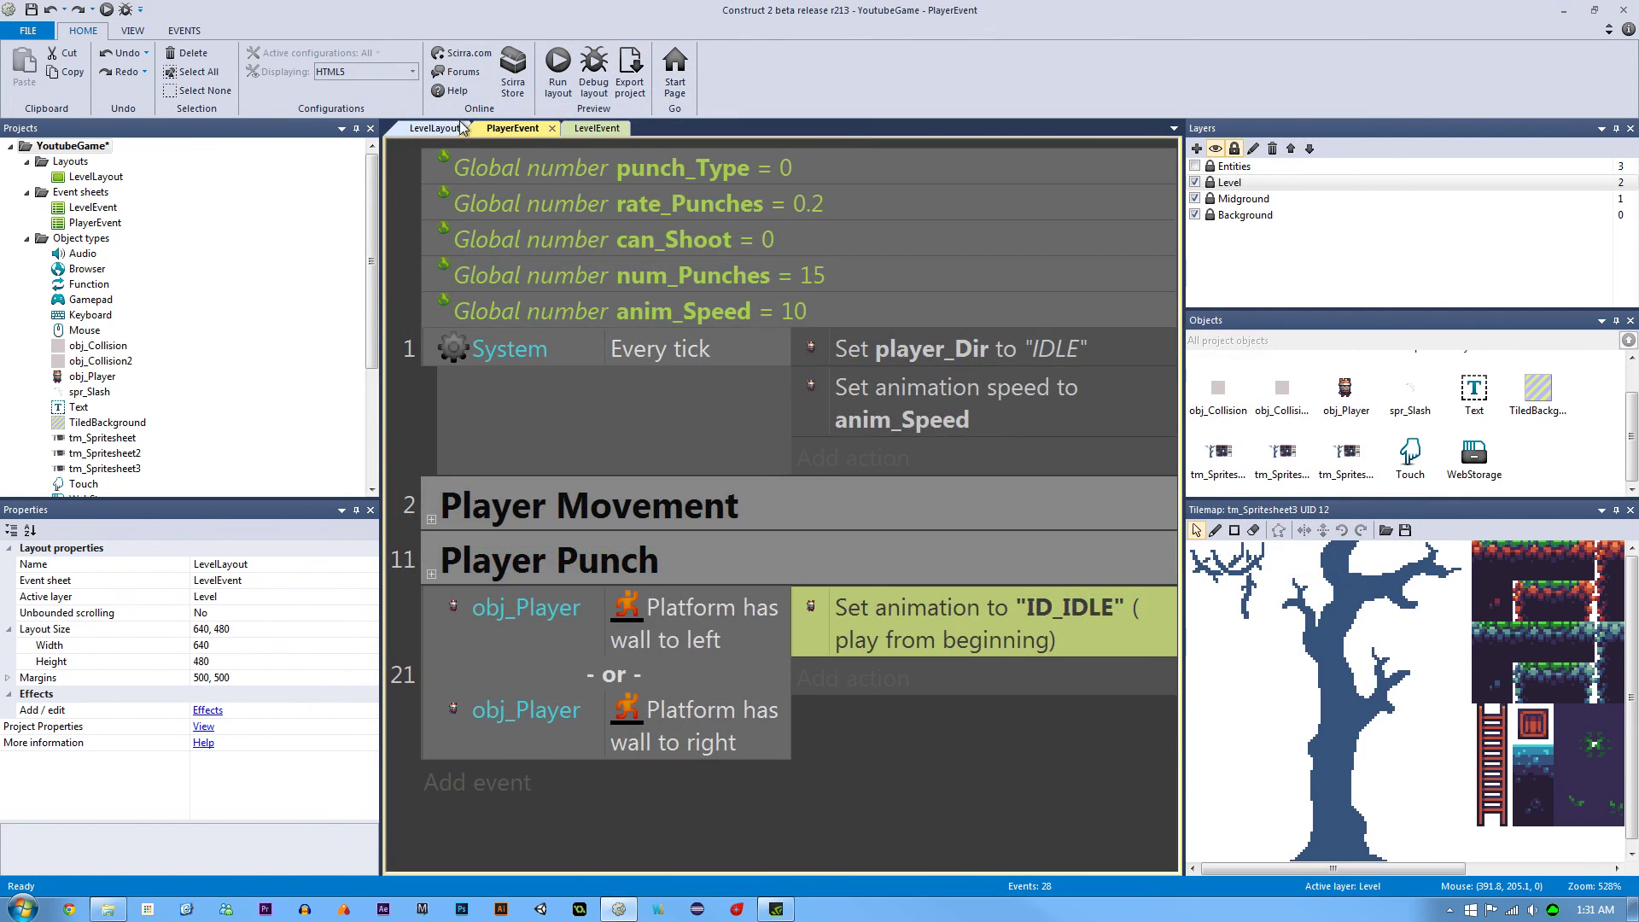
Return to LevelLayout and review the parallax properties of the Level, Midground and Background layers
click(435, 128)
ctrl+scroll(667, 288, down, 4)
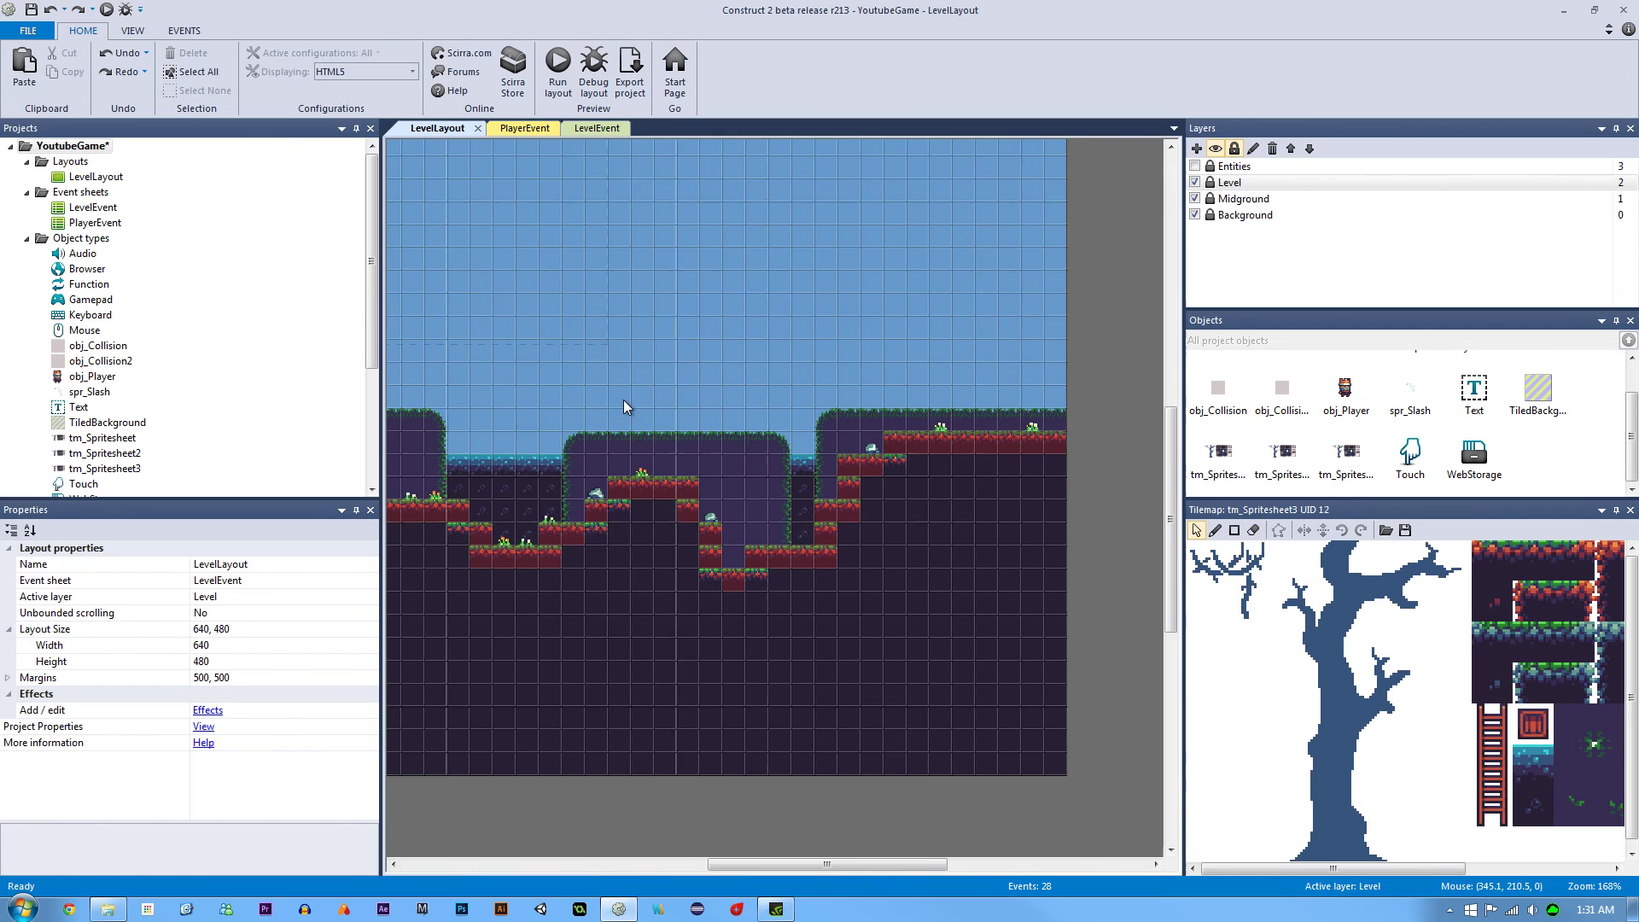
click(1253, 182)
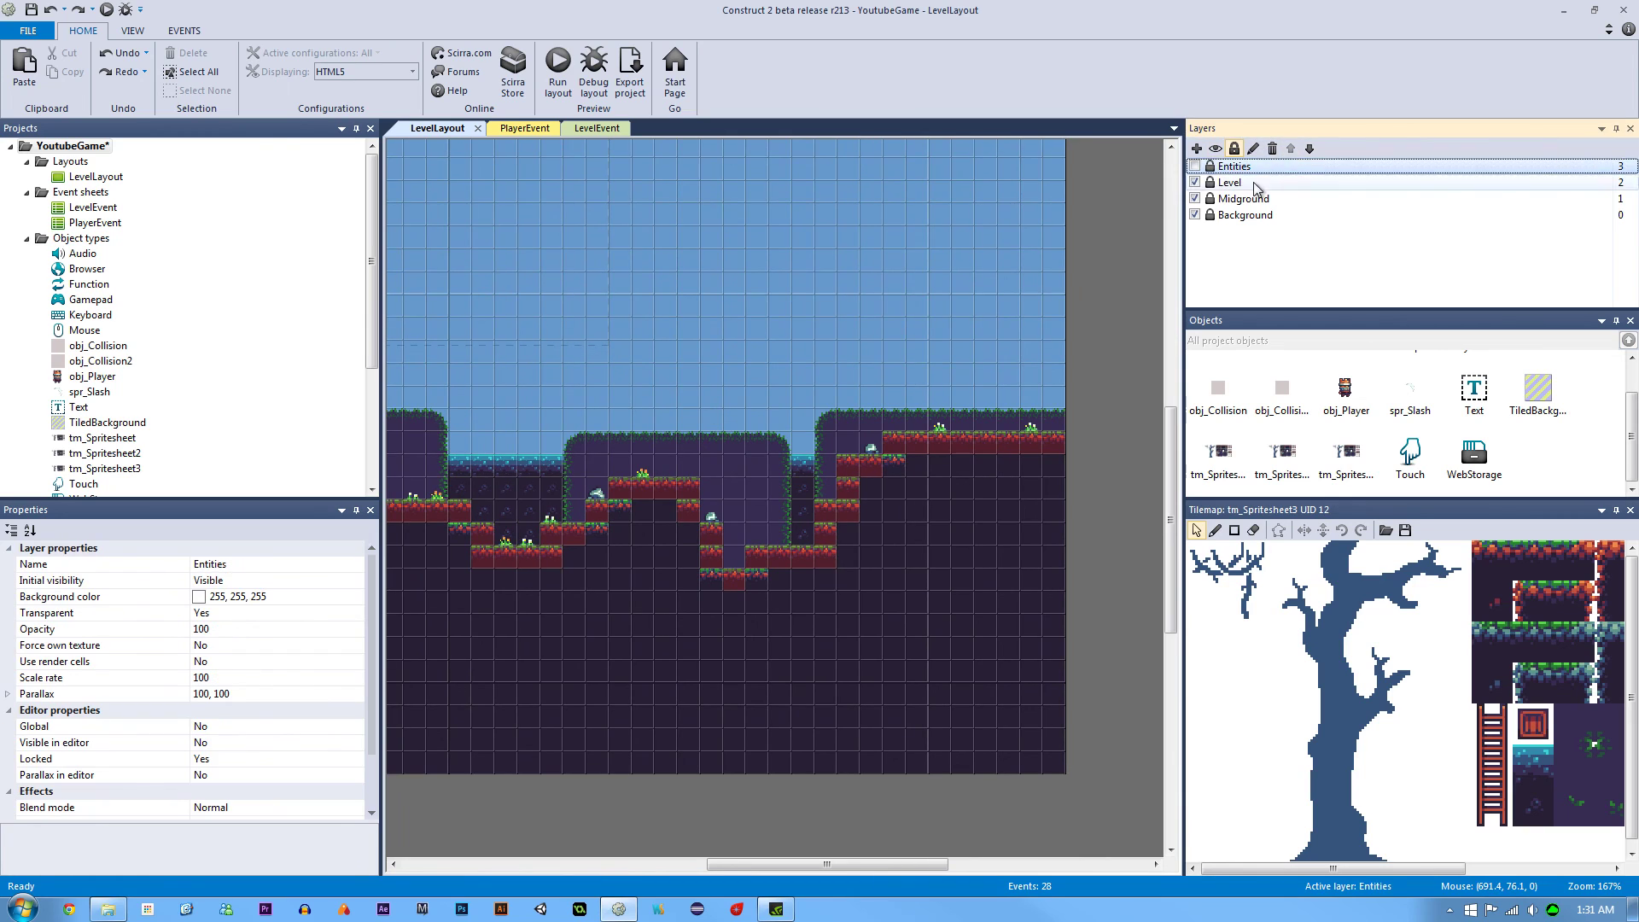
click(7, 695)
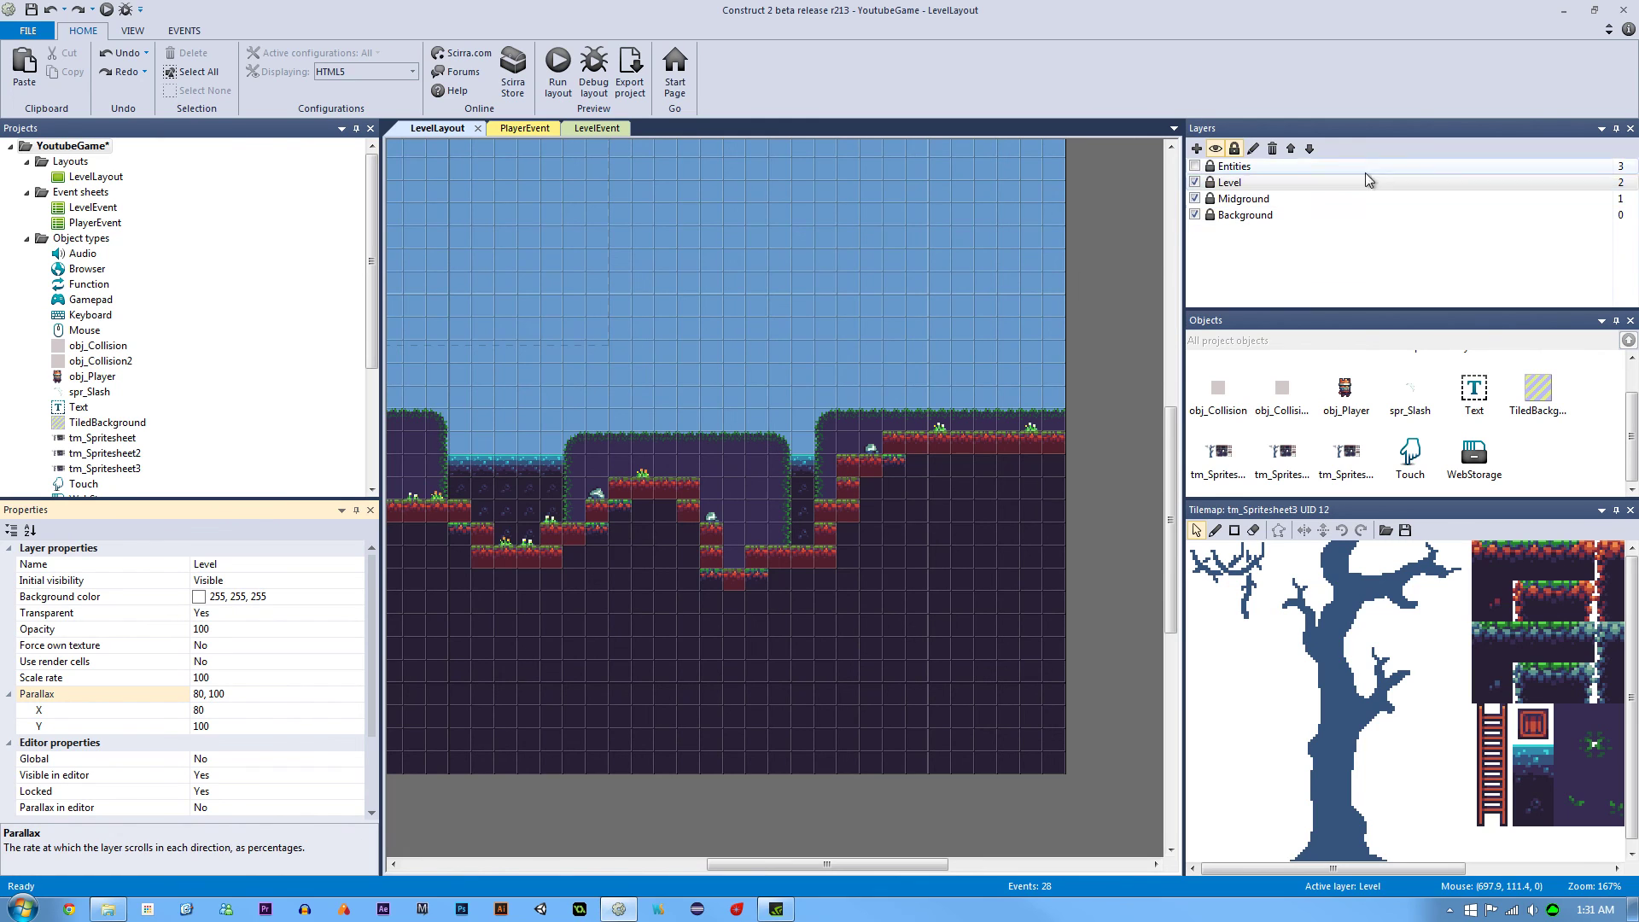
click(1257, 203)
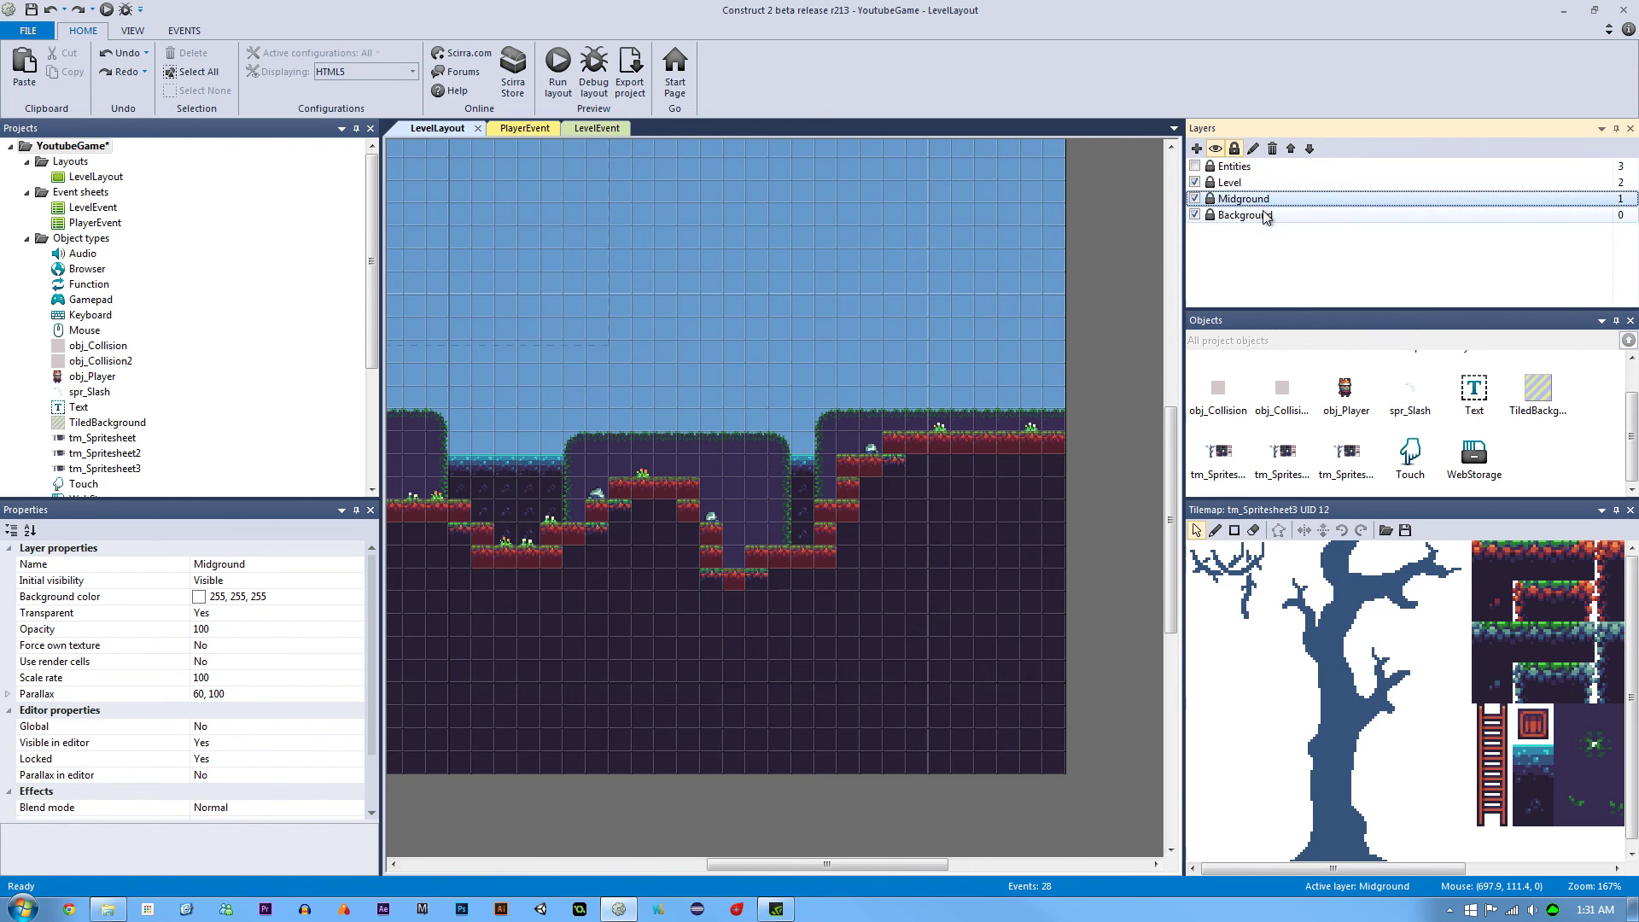
click(1250, 216)
Save the YoutubeGame project with the whole level layout in view
click(1115, 313)
ctrl+scroll(1115, 319, down, 4)
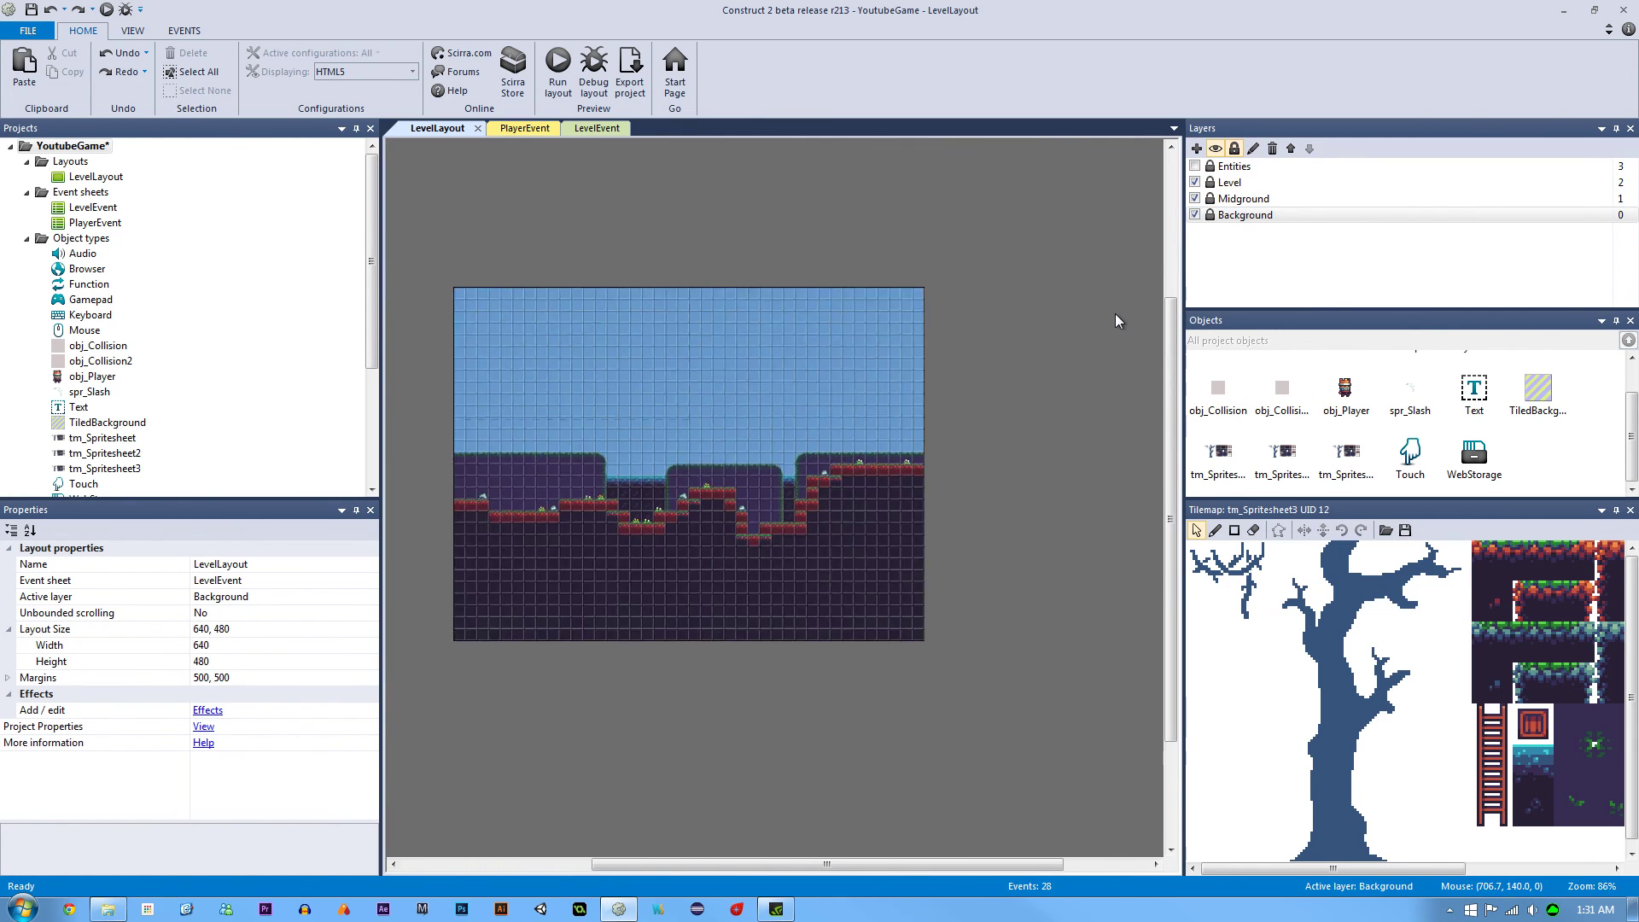
middle_drag(1072, 321, 1137, 363)
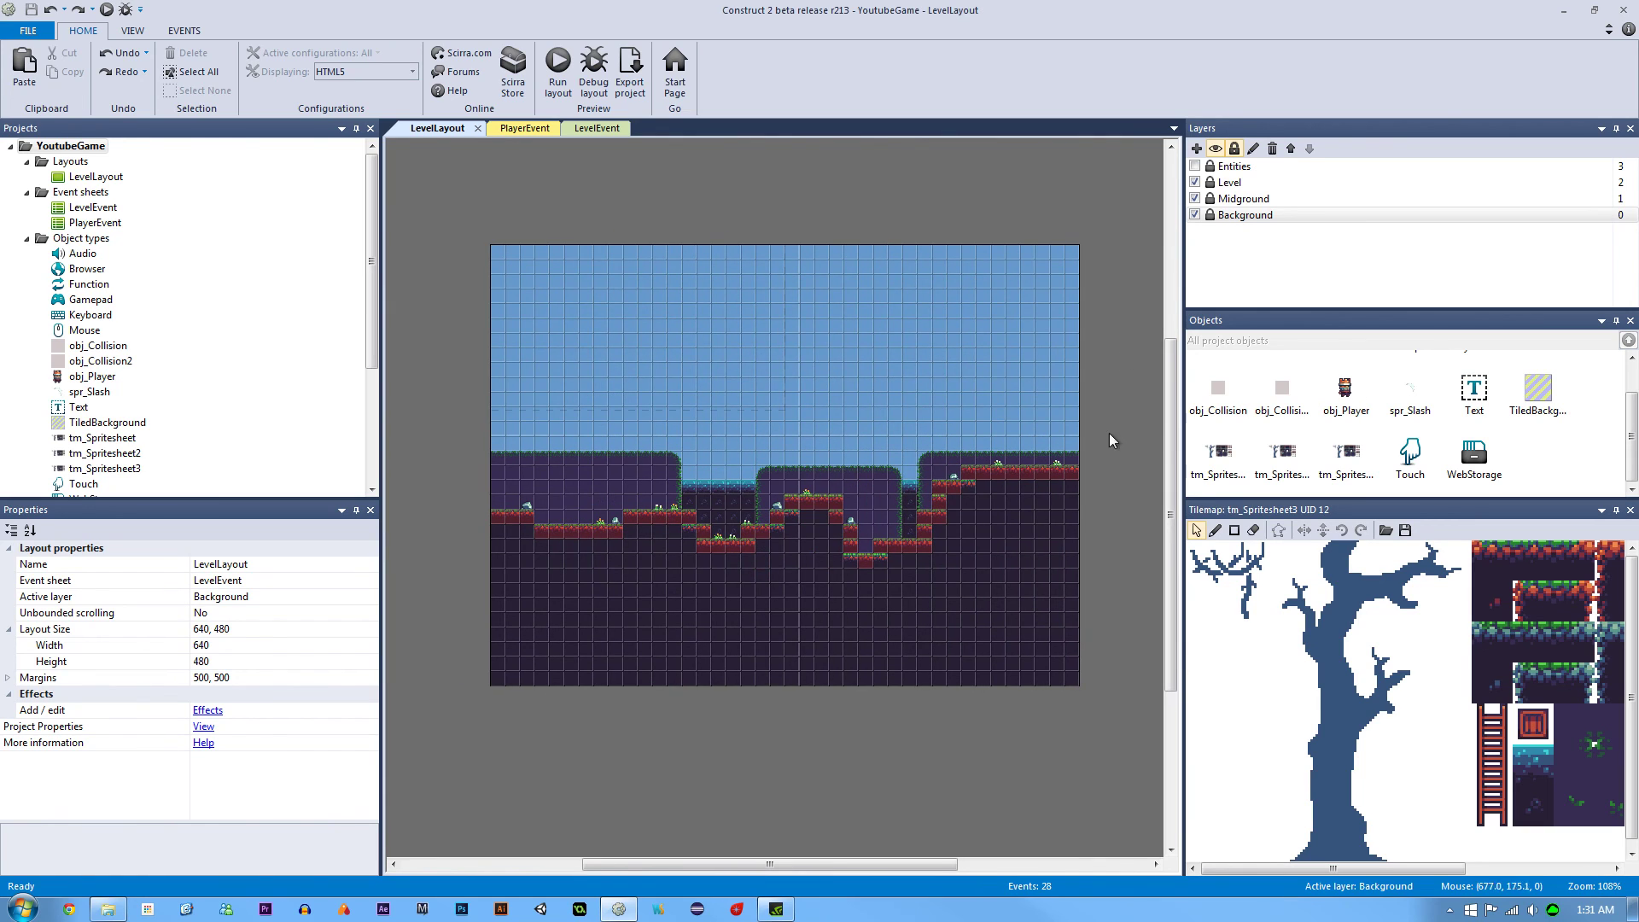